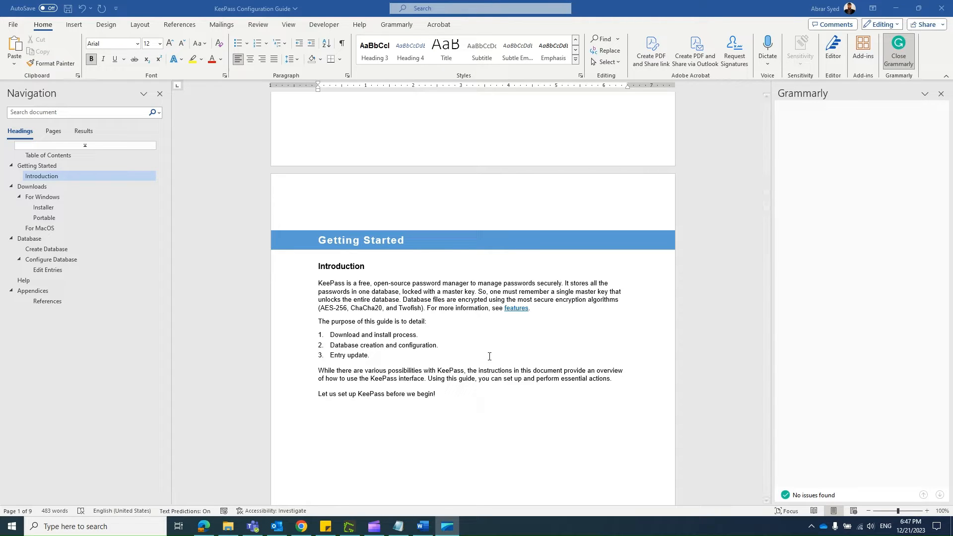
Step: Switch to Chrome and open the Getting Started section of the KeePass Configuration Guide Sway from its navigation view
{"action": "left_click", "coordinate": [301, 526]}
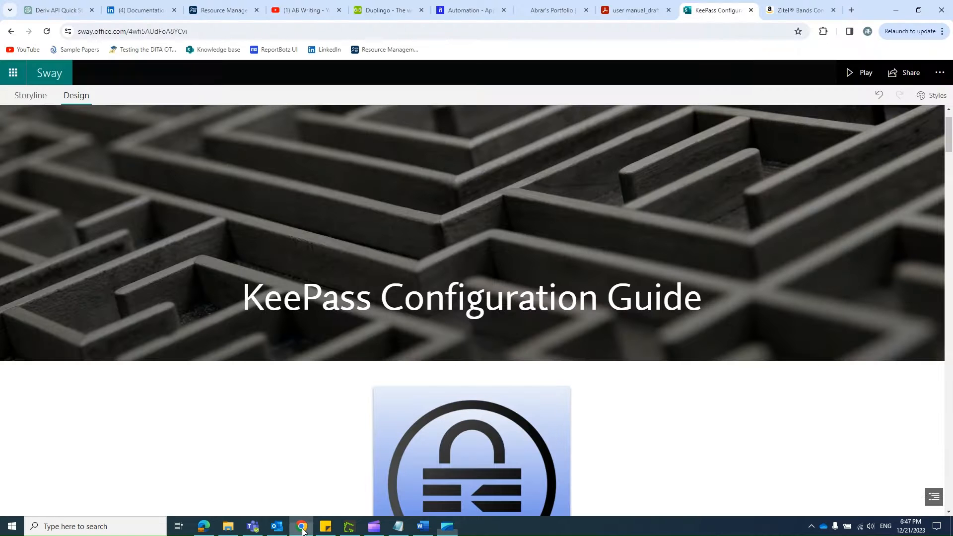
{"action": "left_click", "coordinate": [937, 496]}
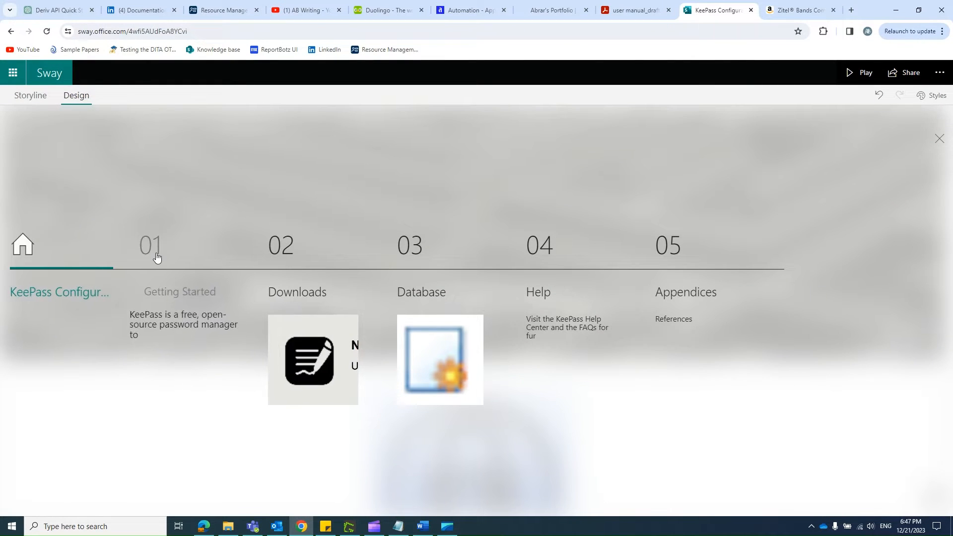
{"action": "left_click", "coordinate": [155, 253]}
Step: Switch to Word and look through the guide's cover page, table of contents and Getting Started section
{"action": "left_click", "coordinate": [422, 526]}
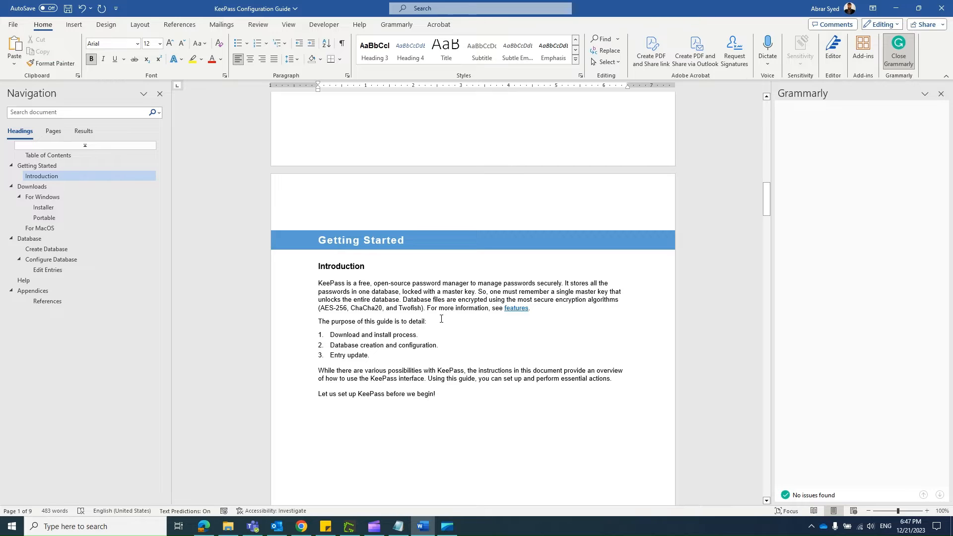
{"action": "scroll", "coordinate": [450, 280], "scroll_direction": "down", "scroll_amount": 2}
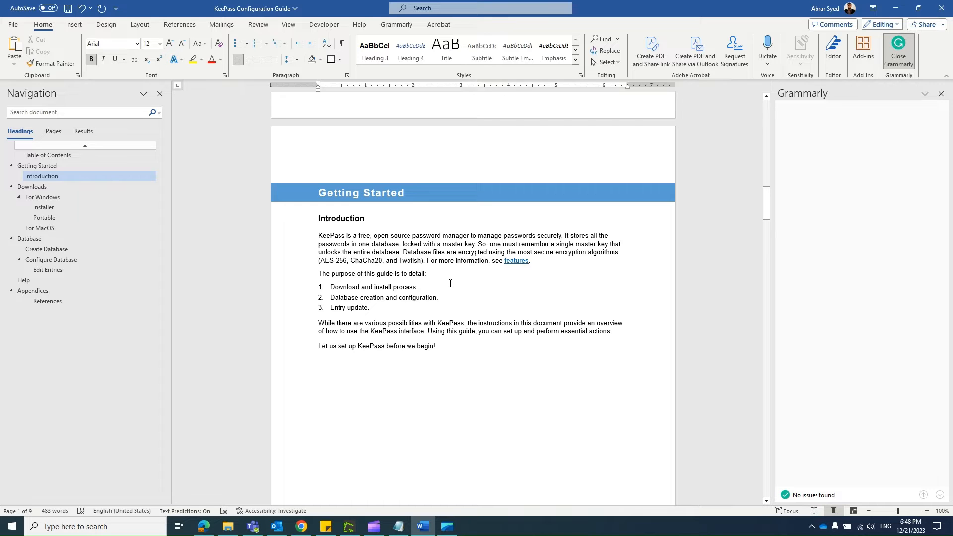
{"action": "scroll", "coordinate": [450, 284], "scroll_direction": "up", "scroll_amount": 15}
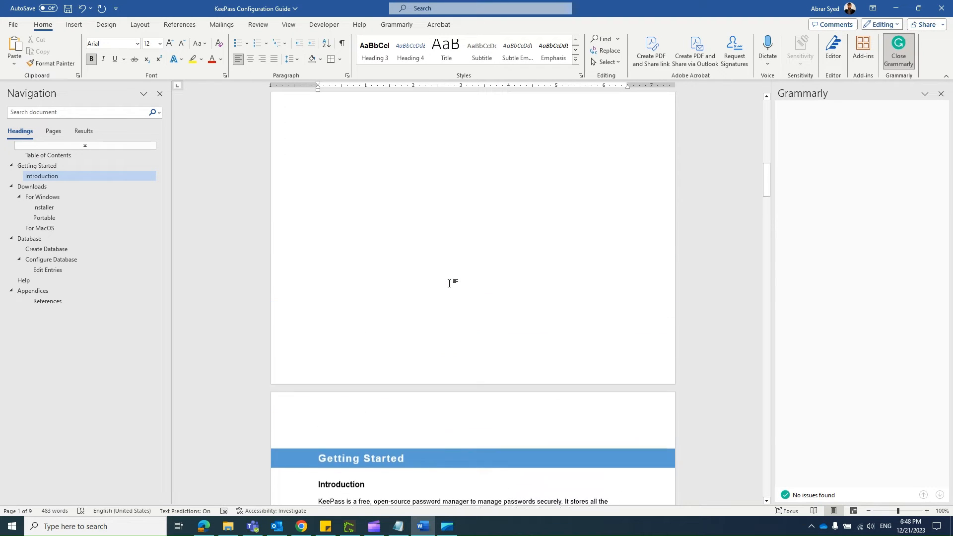
{"action": "scroll", "coordinate": [449, 284], "scroll_direction": "down", "scroll_amount": 15}
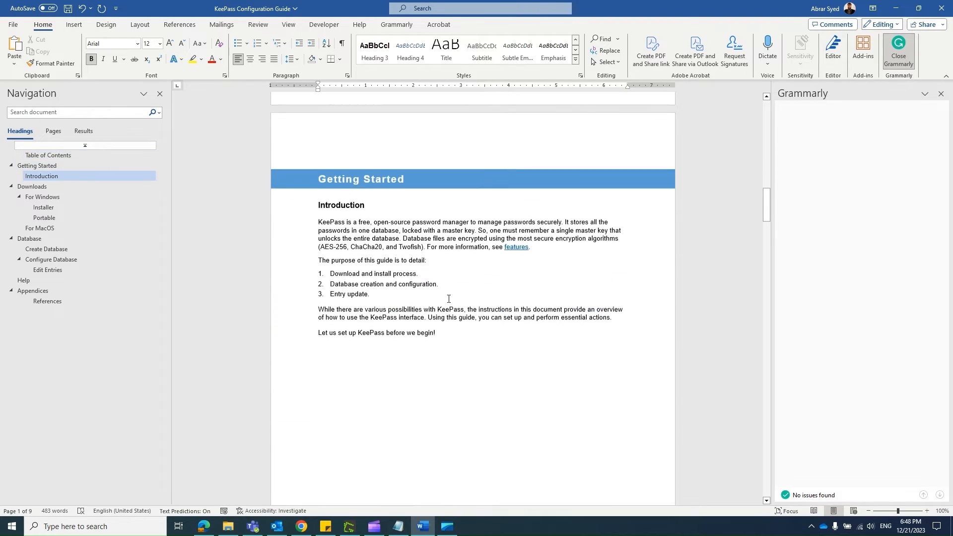
{"action": "scroll", "coordinate": [458, 286], "scroll_direction": "up", "scroll_amount": 10}
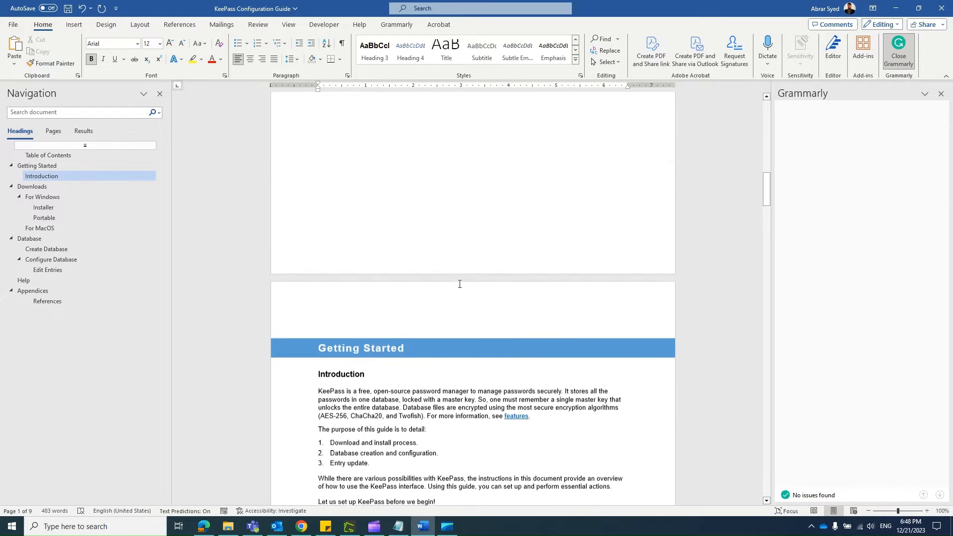
{"action": "scroll", "coordinate": [459, 285], "scroll_direction": "up", "scroll_amount": 5}
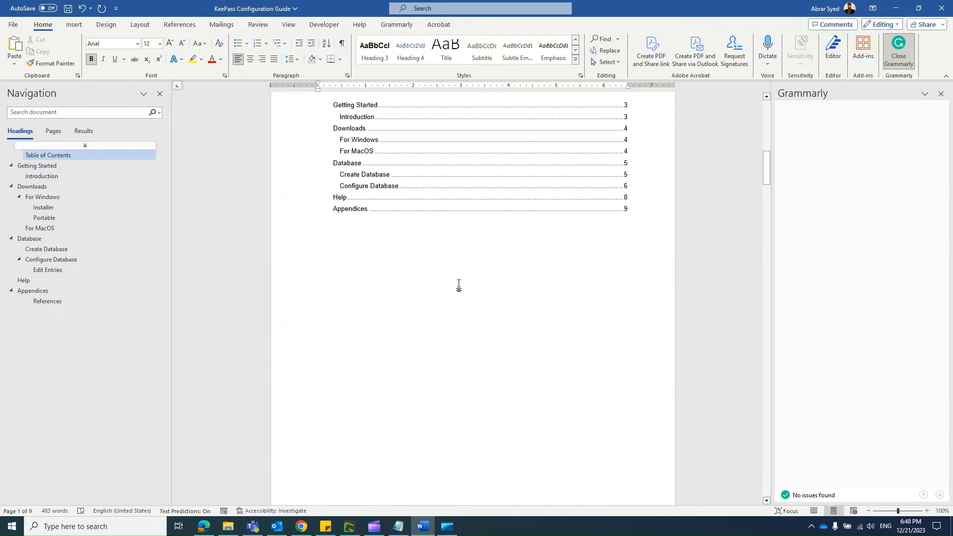
{"action": "scroll", "coordinate": [459, 286], "scroll_direction": "up", "scroll_amount": 5}
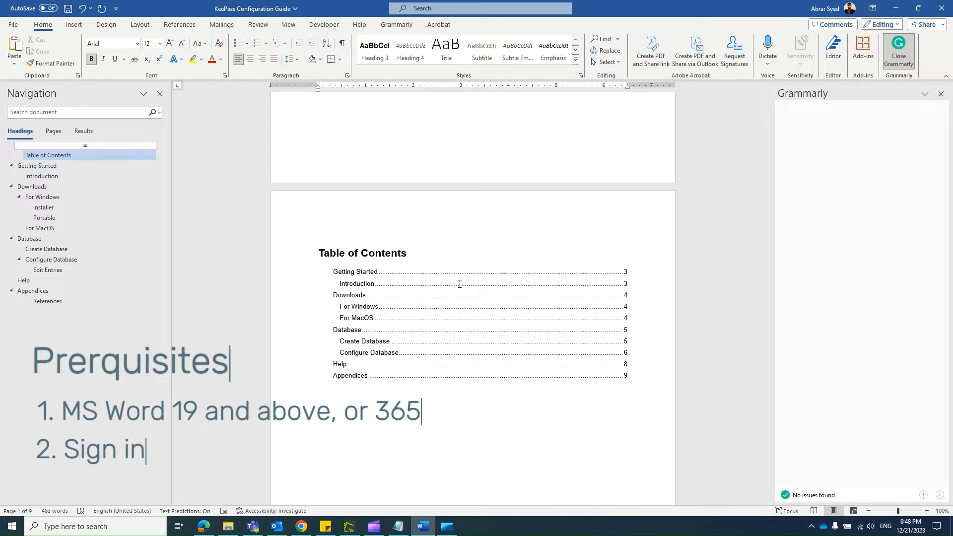
{"action": "scroll", "coordinate": [475, 304], "scroll_direction": "up", "scroll_amount": 2}
{"action": "scroll", "coordinate": [475, 304], "scroll_direction": "up", "scroll_amount": 10}
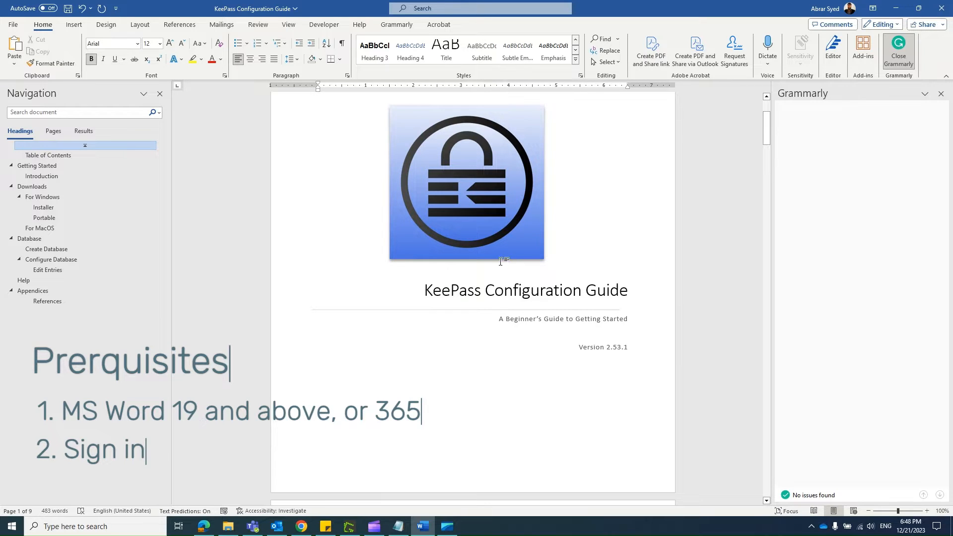
{"action": "scroll", "coordinate": [528, 392], "scroll_direction": "down", "scroll_amount": 8}
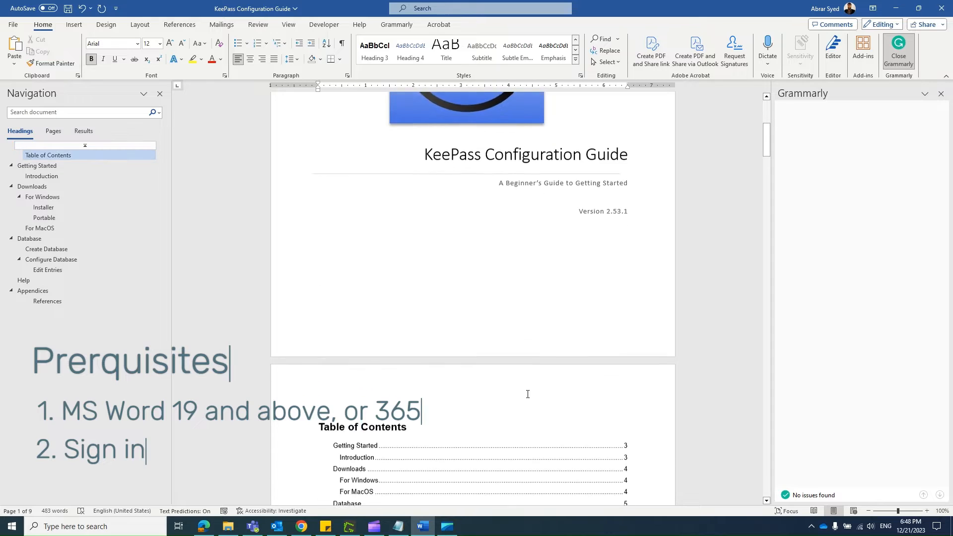
{"action": "scroll", "coordinate": [527, 392], "scroll_direction": "down", "scroll_amount": 1}
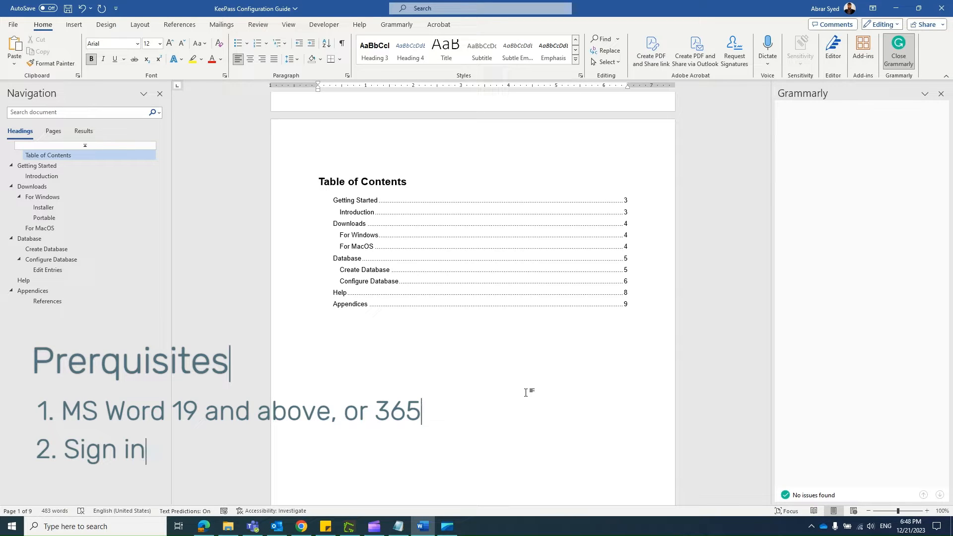
{"action": "scroll", "coordinate": [525, 393], "scroll_direction": "down", "scroll_amount": 10}
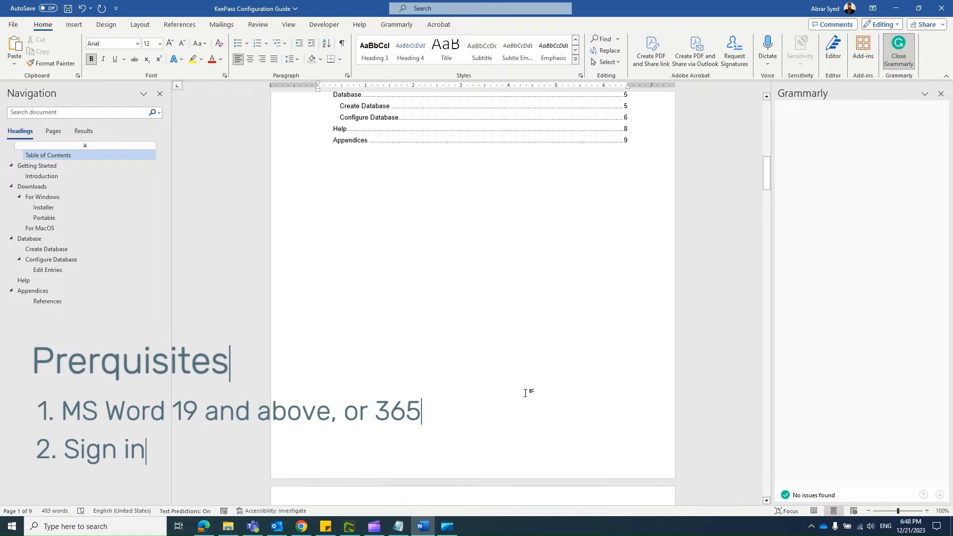
{"action": "scroll", "coordinate": [523, 389], "scroll_direction": "up", "scroll_amount": 15}
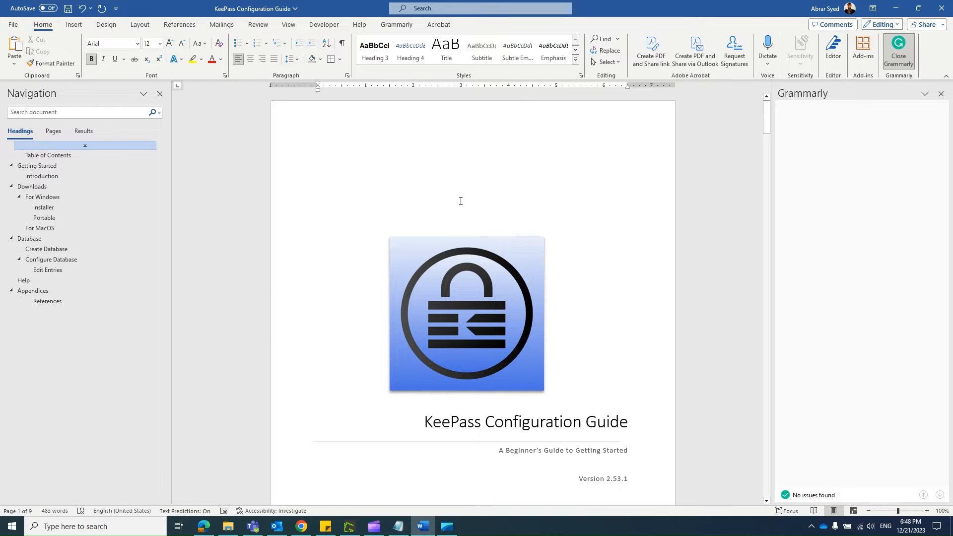
Step: Transform the document into a Sway web page using the Structure style
{"action": "left_click", "coordinate": [13, 24]}
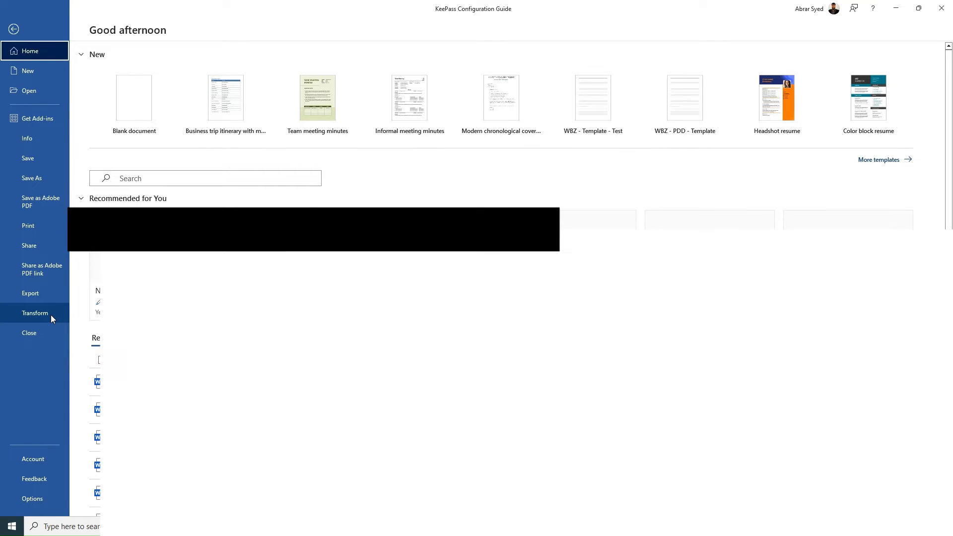
{"action": "left_click", "coordinate": [51, 315]}
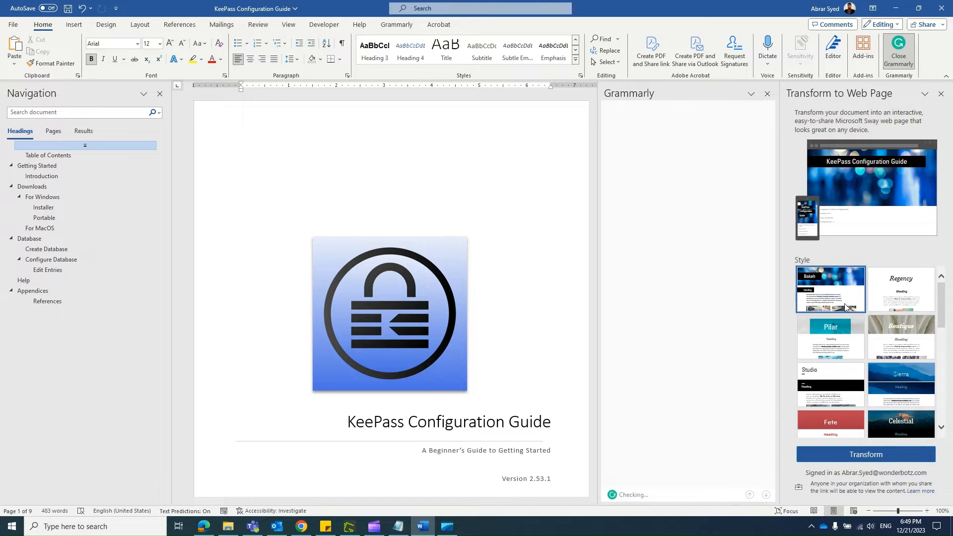
{"action": "scroll", "coordinate": [941, 304], "scroll_direction": "down", "scroll_amount": 2}
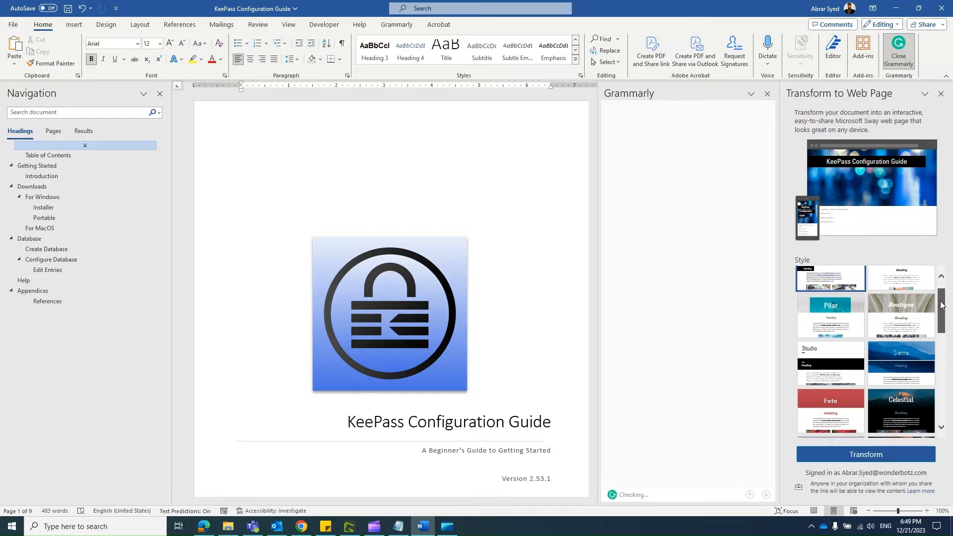
{"action": "left_click_drag", "start_coordinate": [941, 305], "coordinate": [943, 365]}
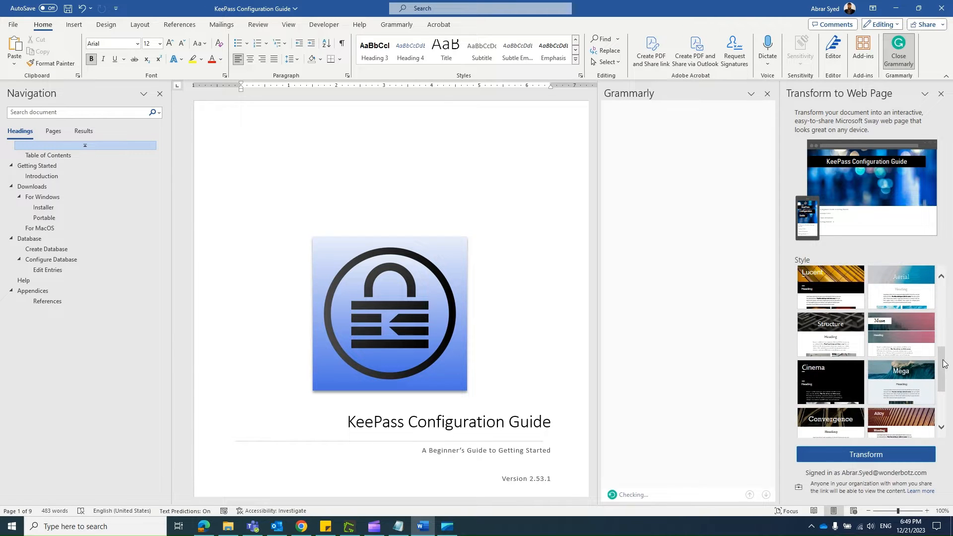
{"action": "left_click", "coordinate": [847, 340]}
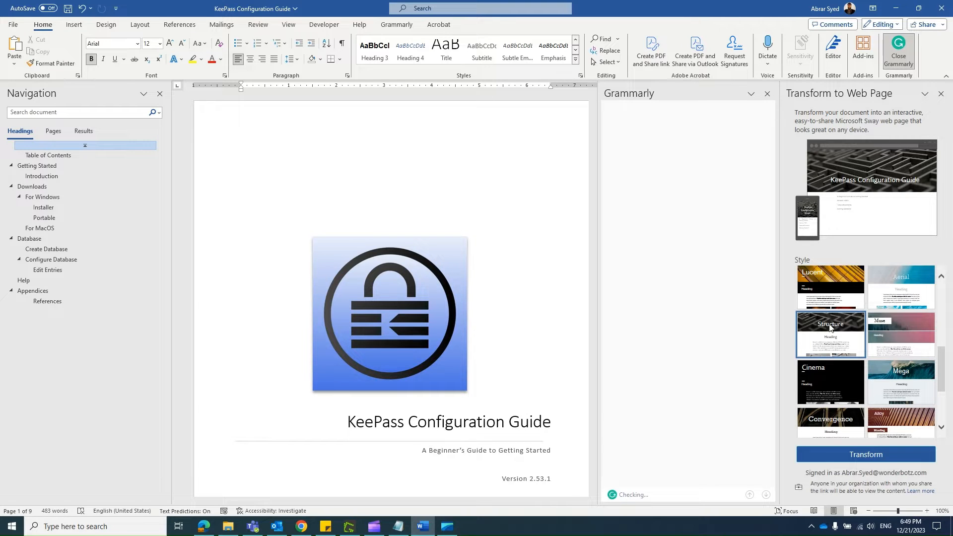
{"action": "left_click", "coordinate": [847, 456]}
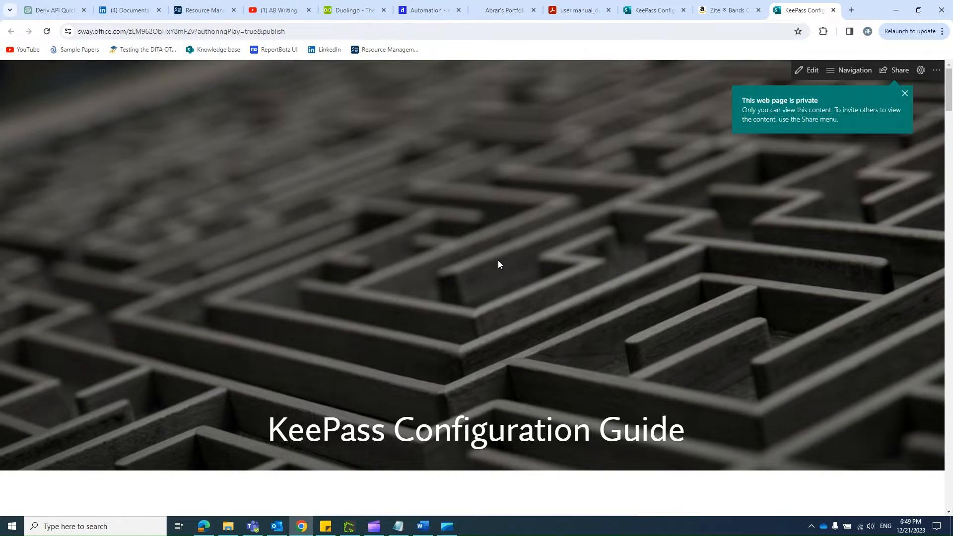
Step: Review the generated web page from its title banner through the introduction to the Downloads section
{"action": "scroll", "coordinate": [499, 260], "scroll_direction": "down", "scroll_amount": 2}
{"action": "scroll", "coordinate": [498, 262], "scroll_direction": "down", "scroll_amount": 3}
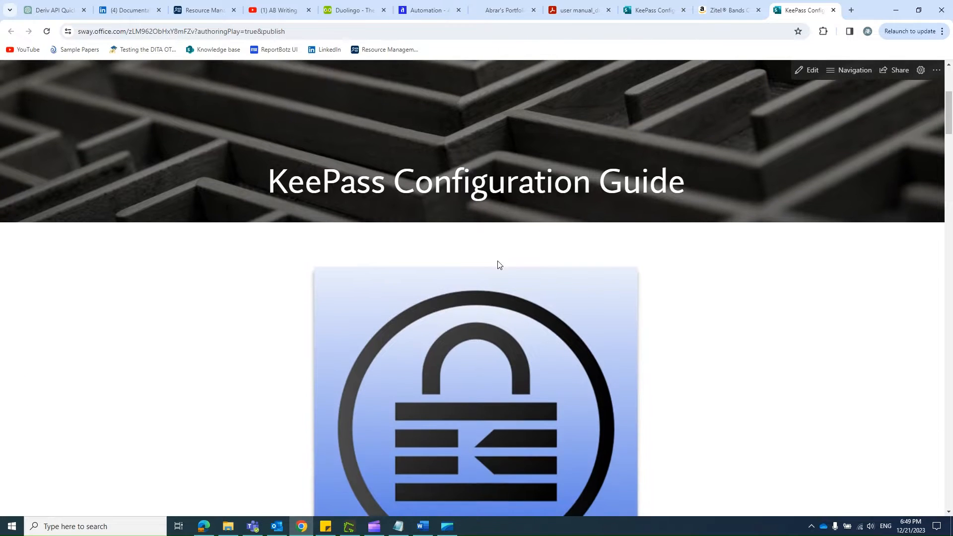
{"action": "scroll", "coordinate": [498, 264], "scroll_direction": "down", "scroll_amount": 2}
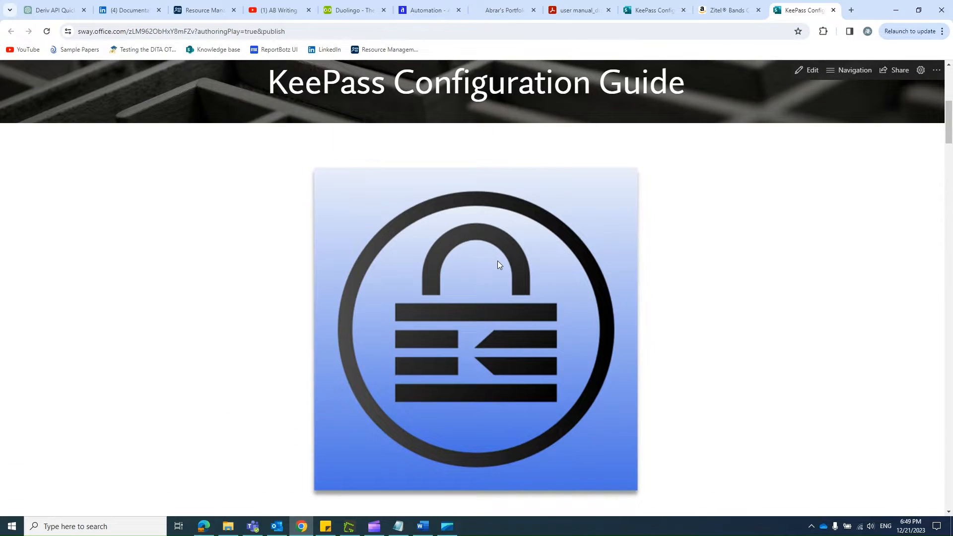
{"action": "scroll", "coordinate": [499, 263], "scroll_direction": "down", "scroll_amount": 2}
{"action": "scroll", "coordinate": [498, 261], "scroll_direction": "down", "scroll_amount": 3}
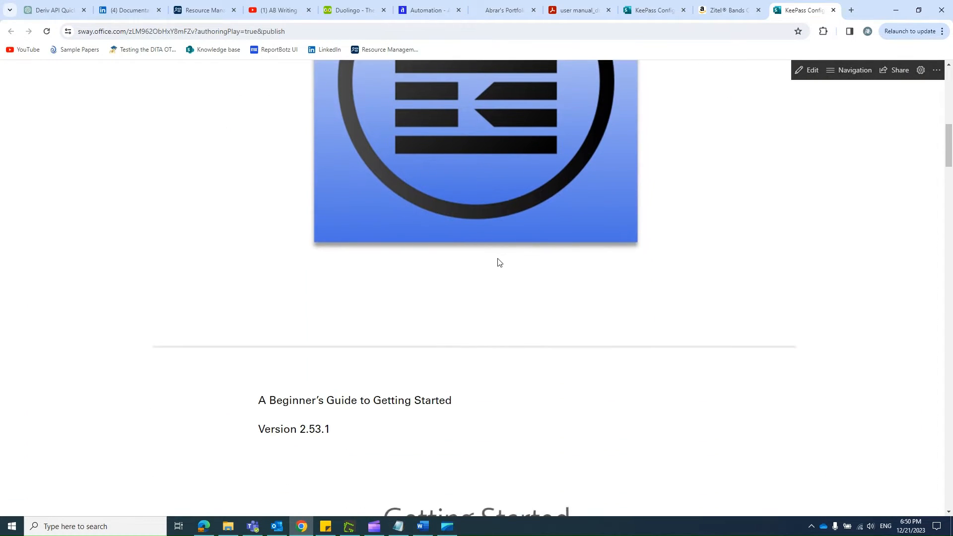
{"action": "scroll", "coordinate": [498, 262], "scroll_direction": "down", "scroll_amount": 10}
{"action": "scroll", "coordinate": [499, 264], "scroll_direction": "down", "scroll_amount": 1}
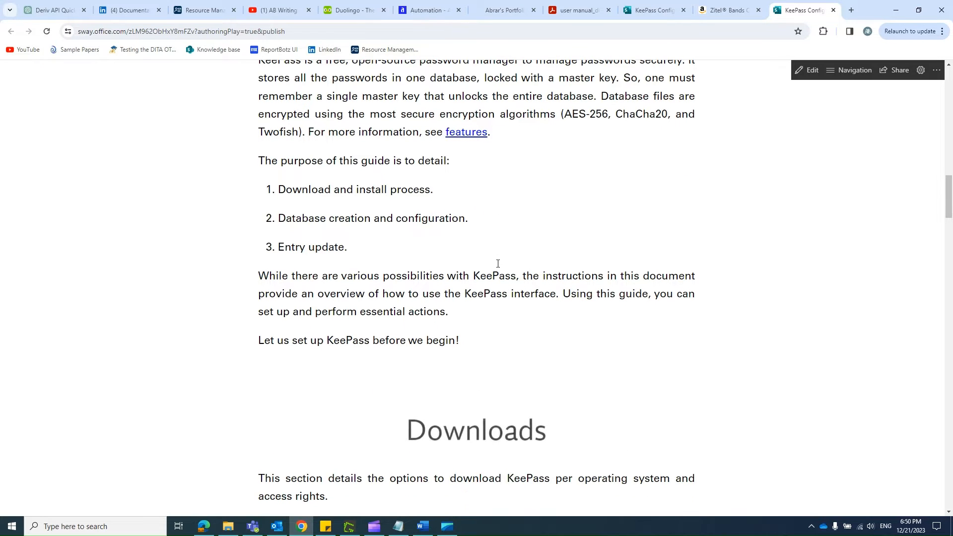
Step: Return to the start of the web page, view its section navigation list, and close the list
{"action": "scroll", "coordinate": [796, 372], "scroll_direction": "up", "scroll_amount": 15}
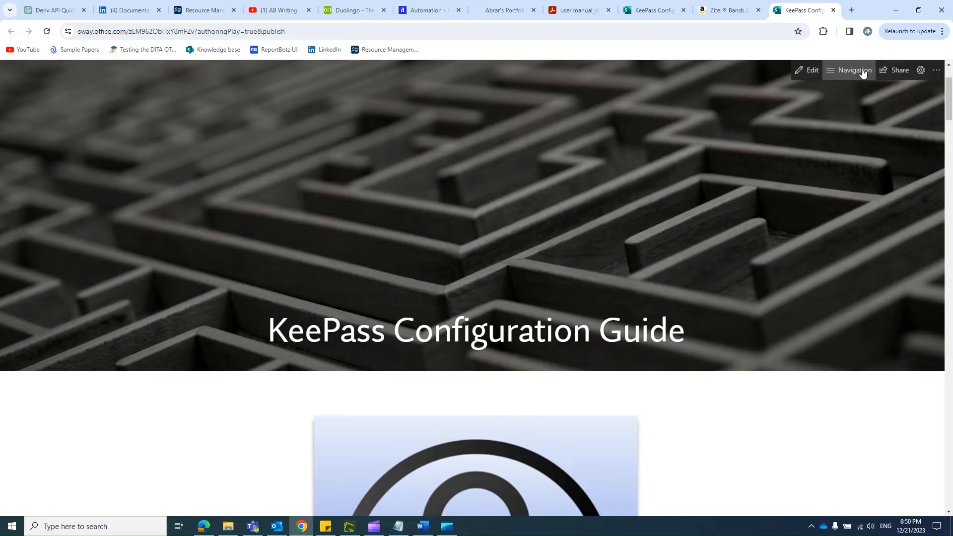
{"action": "left_click", "coordinate": [862, 74]}
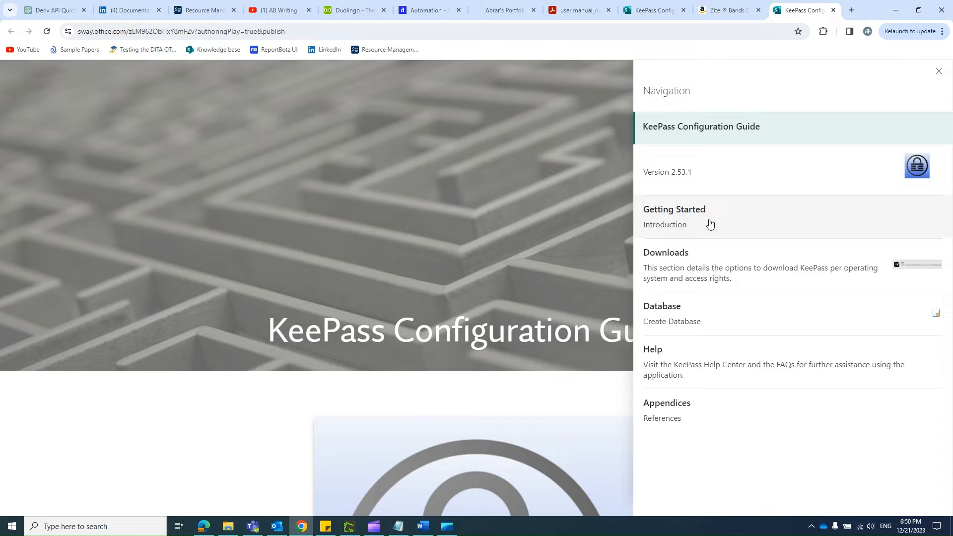
{"action": "left_click", "coordinate": [940, 72]}
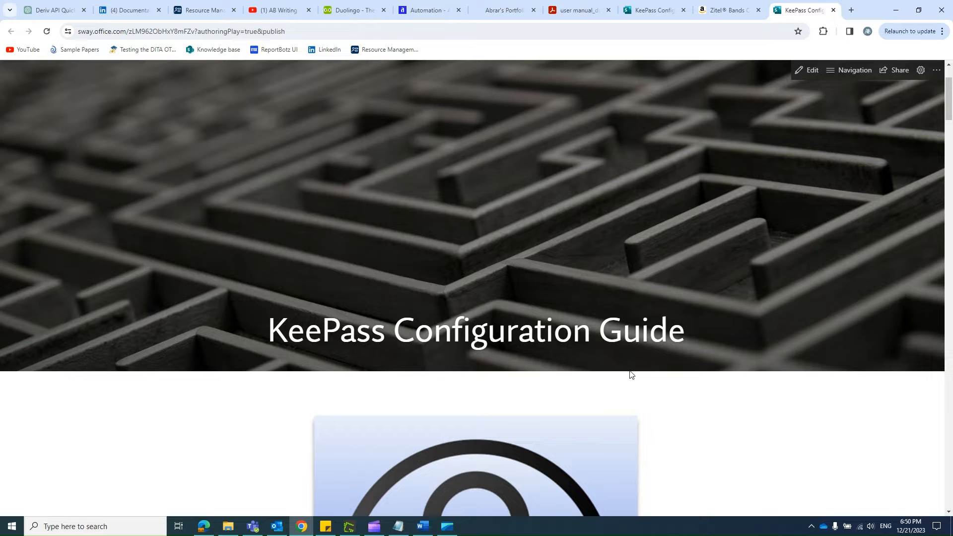
Step: Switch back to Word, close the Transform to Web Page pane, and bring the cover page title into view
{"action": "left_click", "coordinate": [422, 529]}
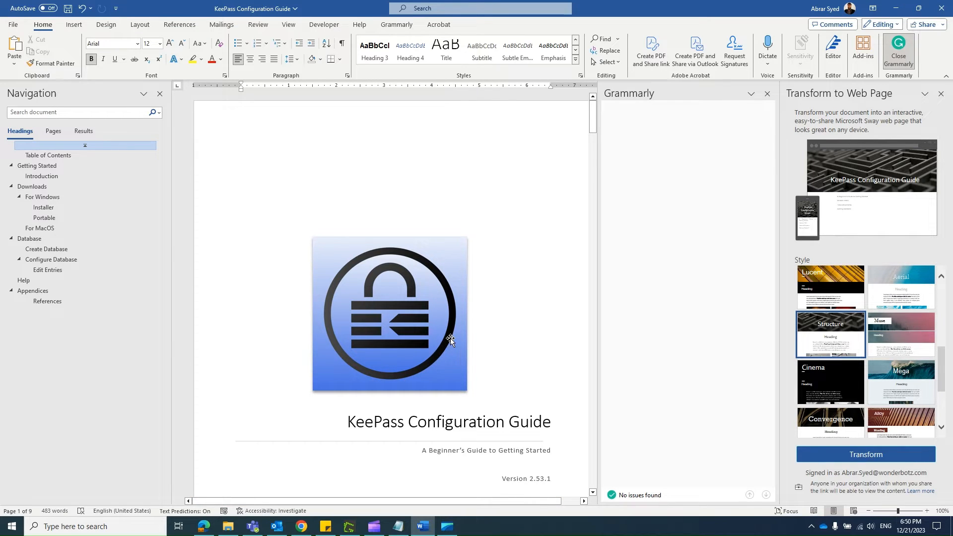
{"action": "left_click", "coordinate": [941, 94]}
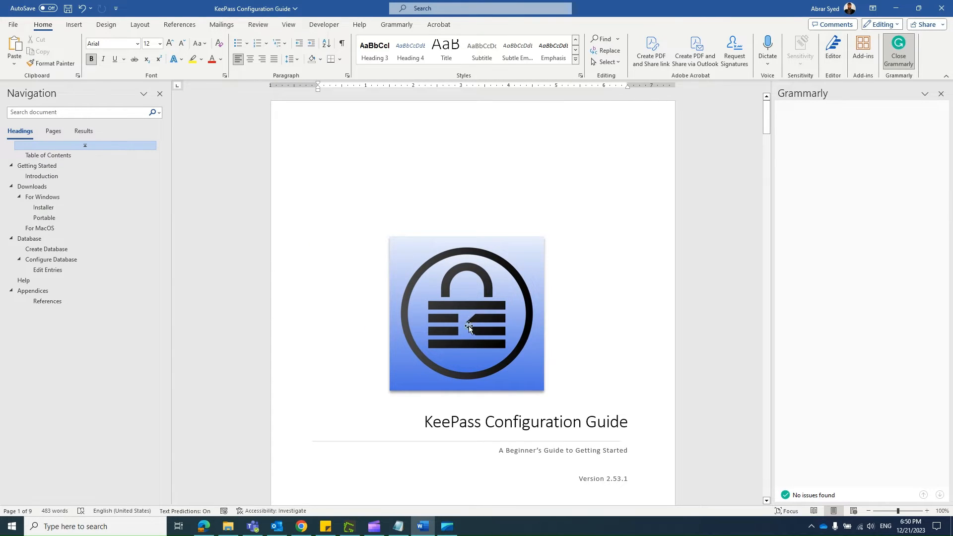
{"action": "scroll", "coordinate": [468, 326], "scroll_direction": "down", "scroll_amount": 2}
{"action": "scroll", "coordinate": [465, 338], "scroll_direction": "up", "scroll_amount": 2}
{"action": "scroll", "coordinate": [446, 333], "scroll_direction": "down", "scroll_amount": 2}
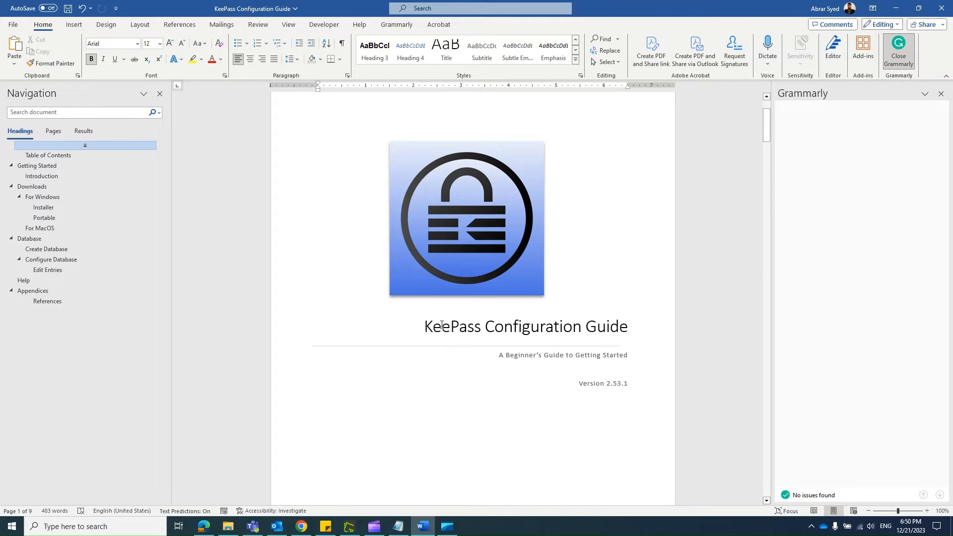
Step: Switch to the generated Sway page in Chrome to compare its title banner and logo with the Word cover page
{"action": "key", "text": "alt+Tab"}
{"action": "scroll", "coordinate": [409, 276], "scroll_direction": "down", "scroll_amount": 3}
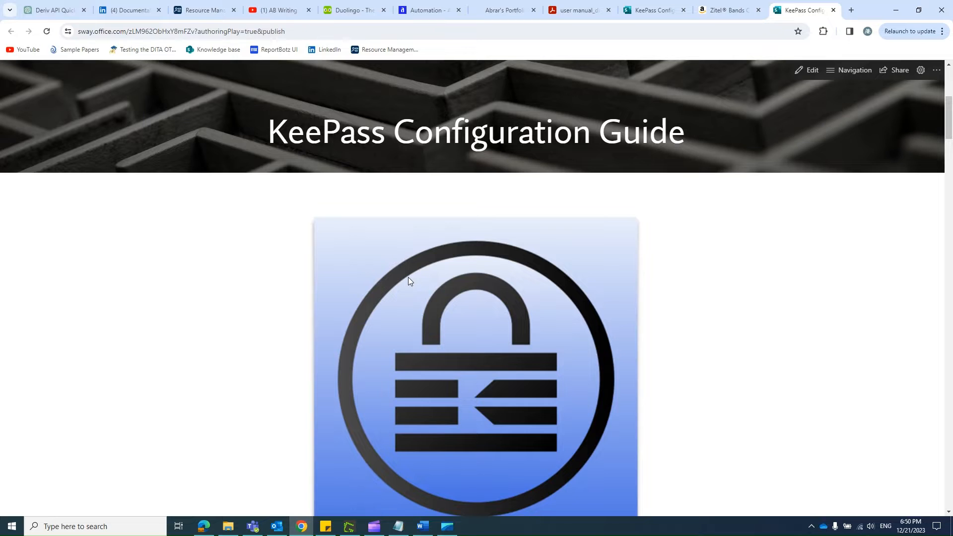
{"action": "scroll", "coordinate": [408, 277], "scroll_direction": "up", "scroll_amount": 1}
Step: Switch back to Word and select the whole "KeePass Configuration Guide" title paragraph on the cover page
{"action": "key", "text": "alt+Tab"}
{"action": "left_click", "coordinate": [463, 334]}
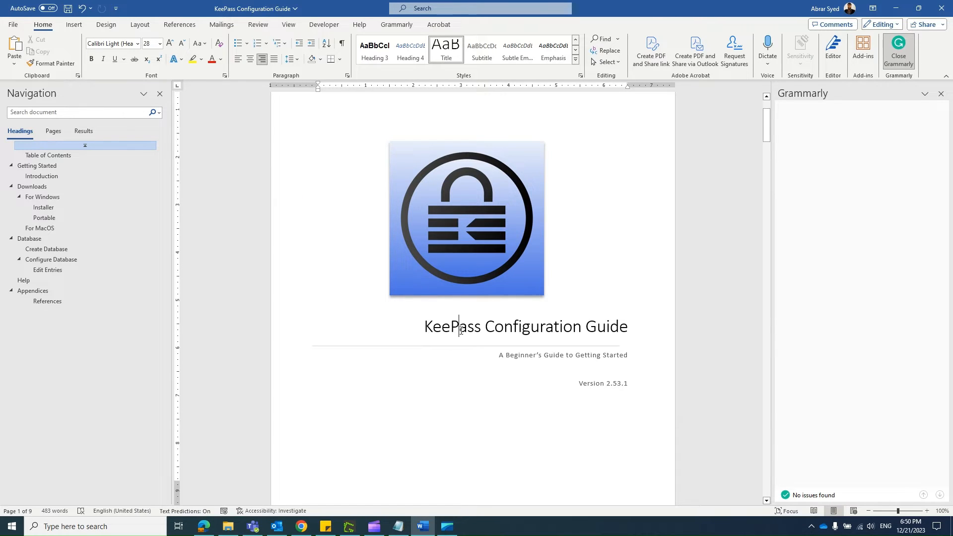
{"action": "left_click", "coordinate": [533, 327]}
{"action": "left_click_drag", "start_coordinate": [629, 327], "coordinate": [424, 327]}
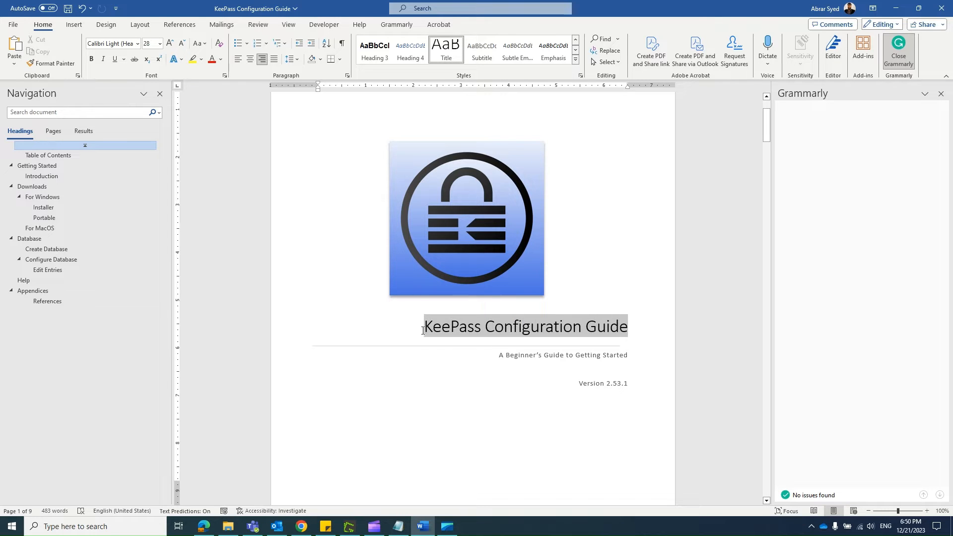
{"action": "triple_click", "coordinate": [546, 331]}
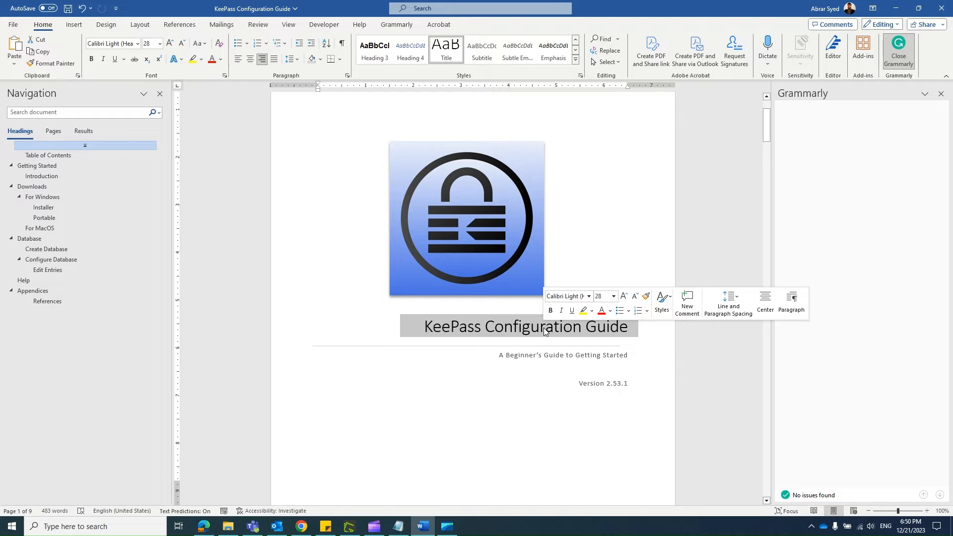
Step: Compare the Sway page title with the Word cover title and check the Title style in the style gallery
{"action": "key", "text": "alt+Tab"}
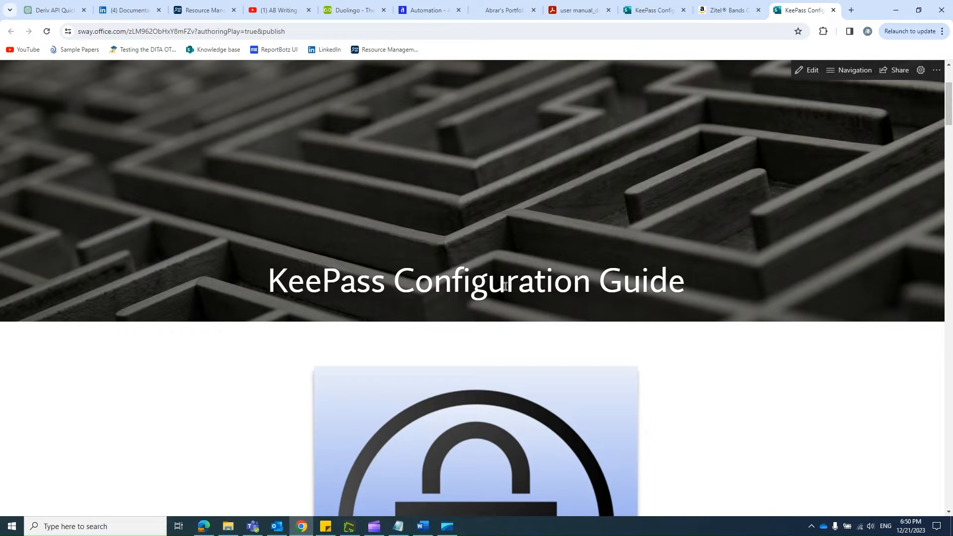
{"action": "key", "text": "alt+Tab"}
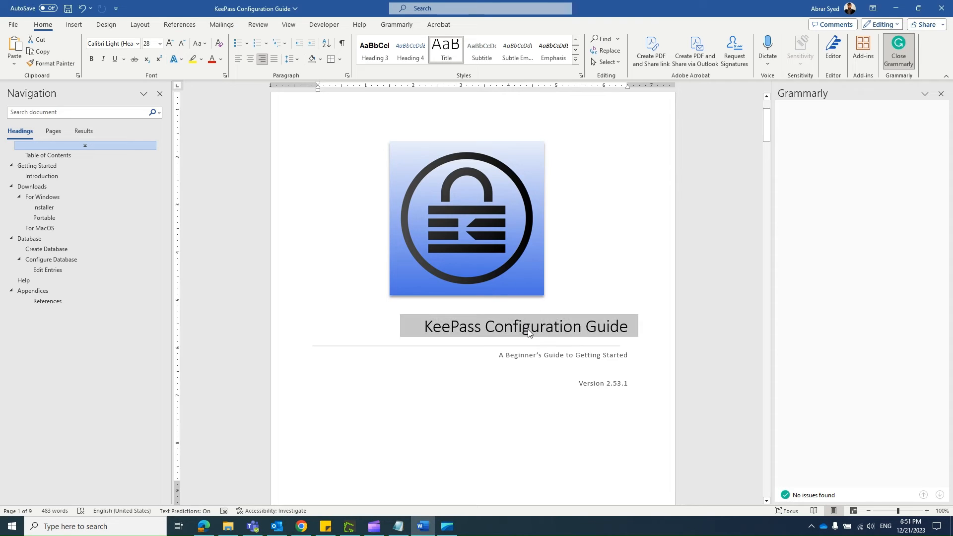
{"action": "triple_click", "coordinate": [528, 330]}
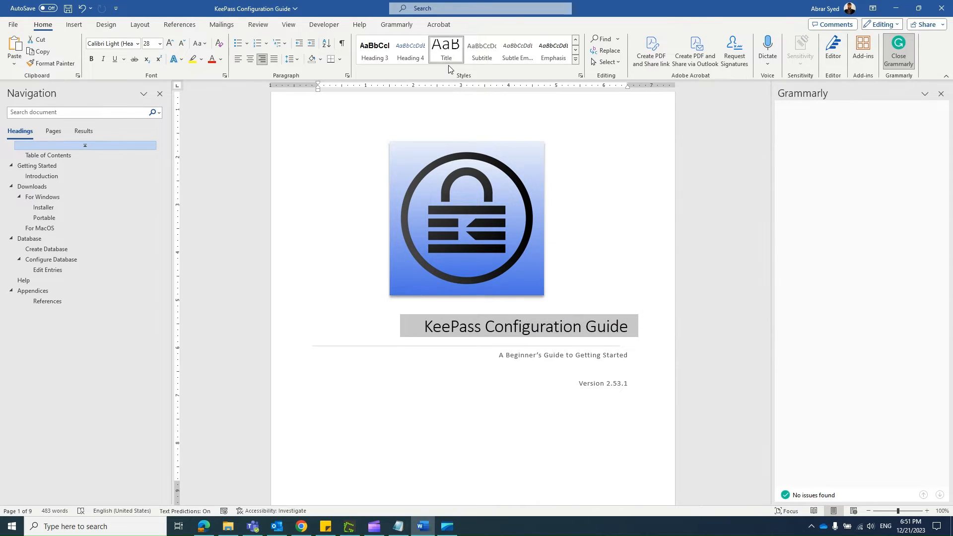
{"action": "left_click", "coordinate": [575, 60]}
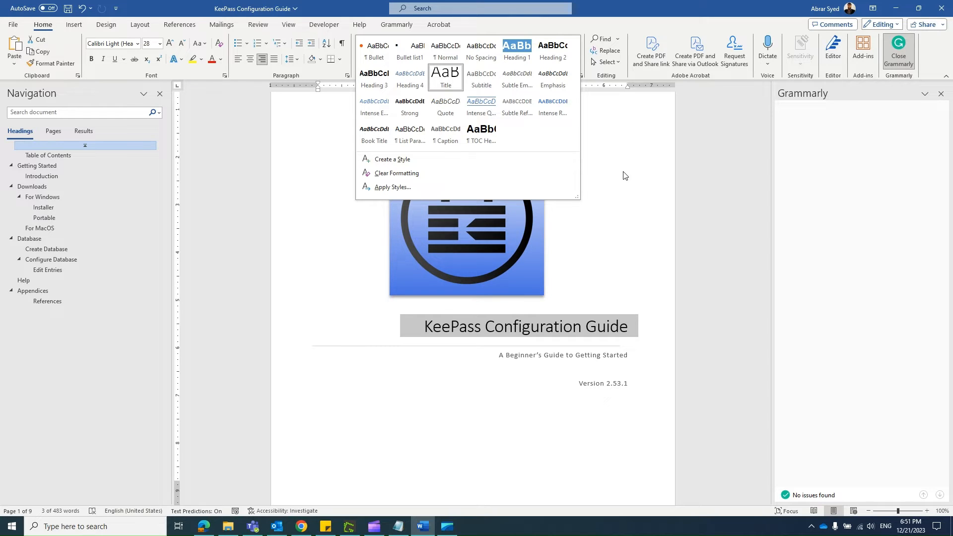
{"action": "right_click", "coordinate": [452, 81]}
{"action": "left_click", "coordinate": [491, 98]}
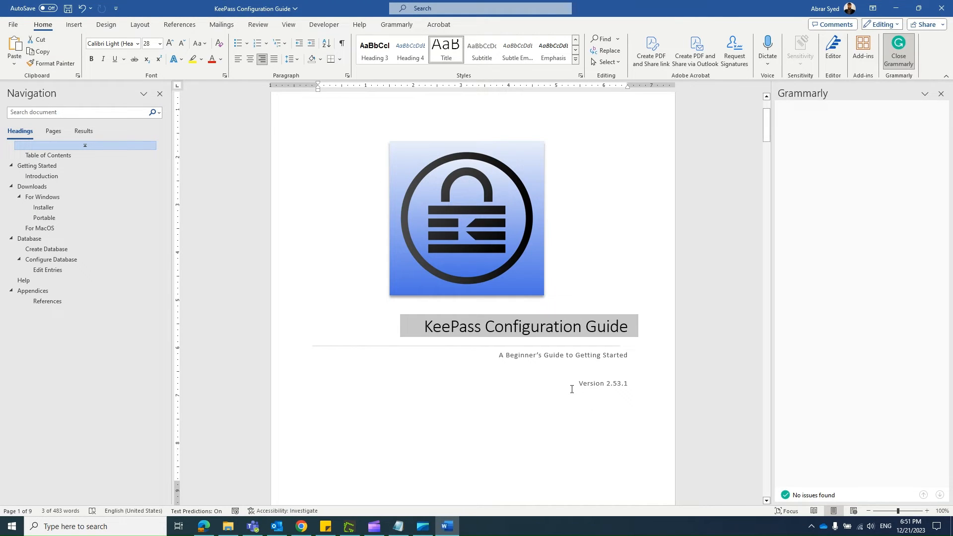
Step: Select the subtitle on the Word cover page and highlight the matching subtitle and version lines on the Sway page in Chrome
{"action": "left_click", "coordinate": [533, 355]}
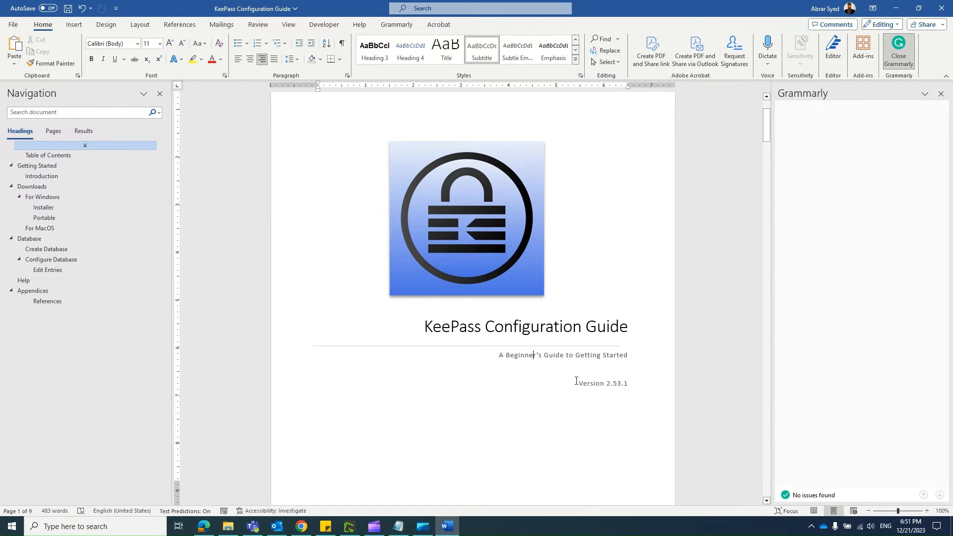
{"action": "triple_click", "coordinate": [555, 355]}
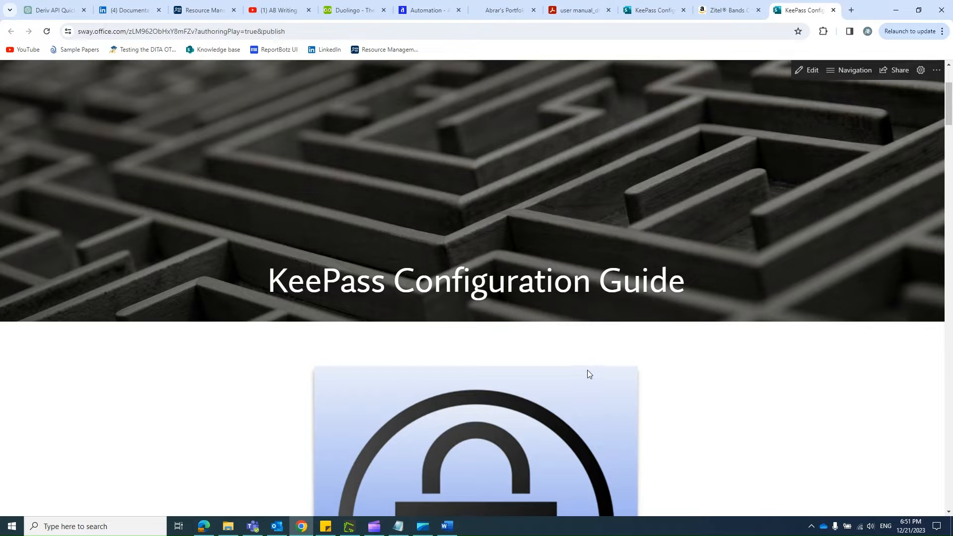
{"action": "scroll", "coordinate": [427, 350], "scroll_direction": "down", "scroll_amount": 10}
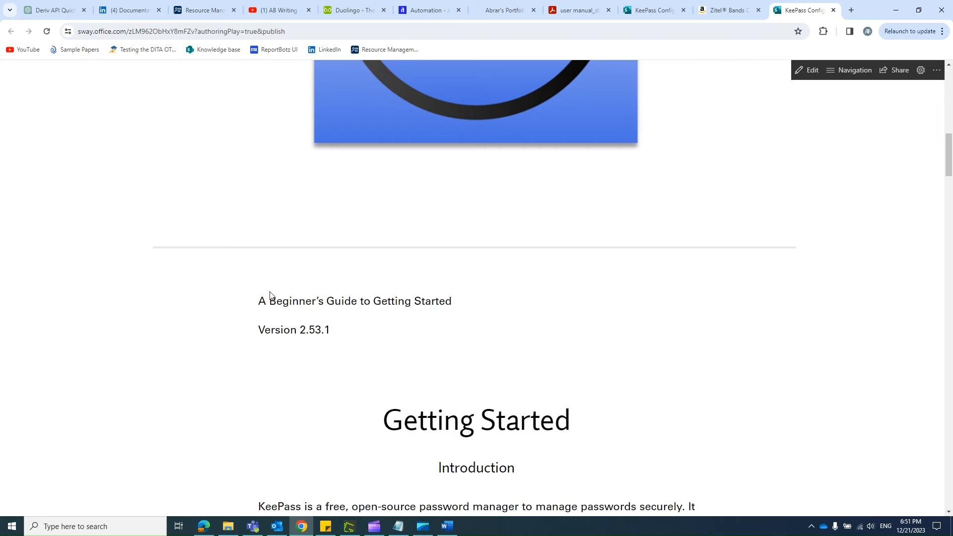
{"action": "left_click_drag", "start_coordinate": [259, 300], "coordinate": [458, 306]}
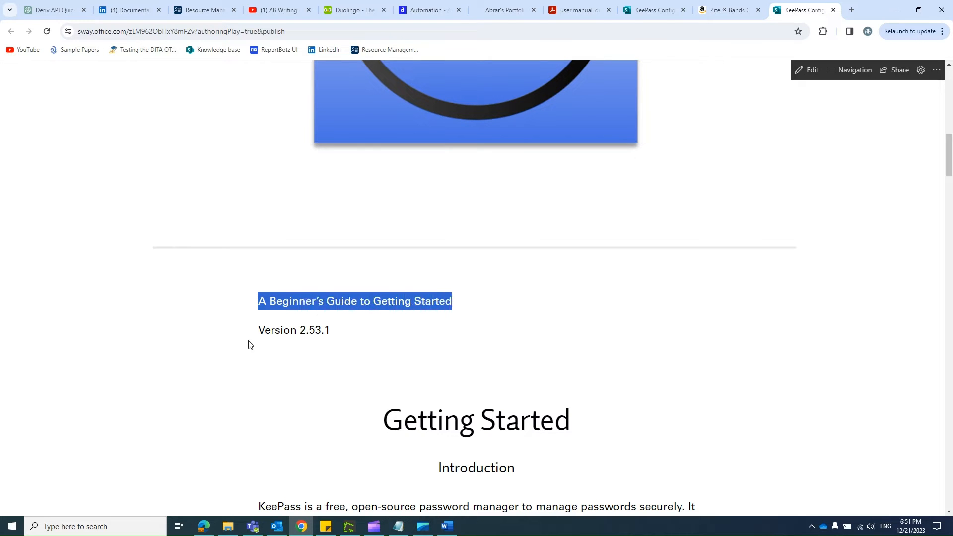
{"action": "left_click_drag", "start_coordinate": [259, 330], "coordinate": [339, 334]}
{"action": "scroll", "coordinate": [430, 351], "scroll_direction": "up", "scroll_amount": 1}
{"action": "scroll", "coordinate": [428, 350], "scroll_direction": "up", "scroll_amount": 10}
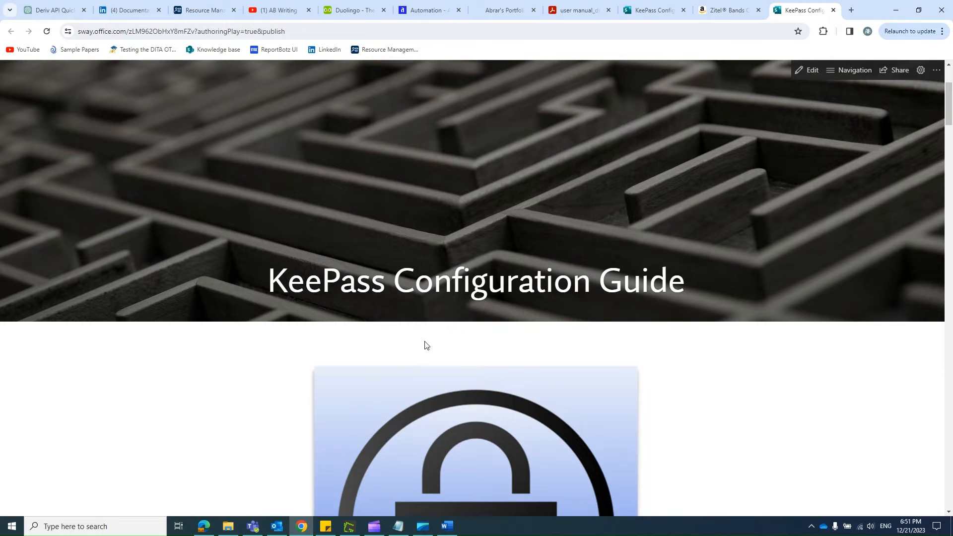
Step: Alternate between the Word cover page and the Sway page to compare them, ending at the Sway page's "Getting Started" section
{"action": "key", "text": "alt+Tab"}
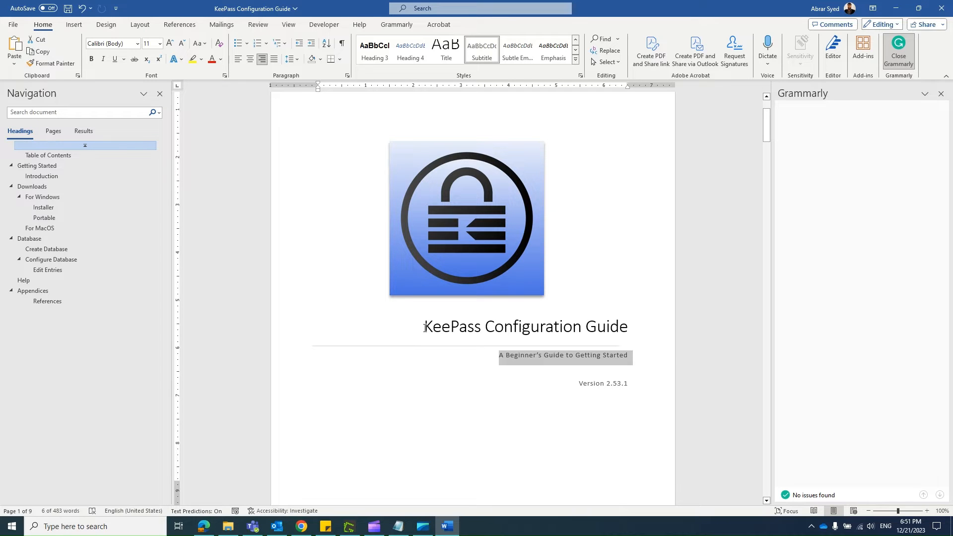
{"action": "key", "text": "alt+Tab"}
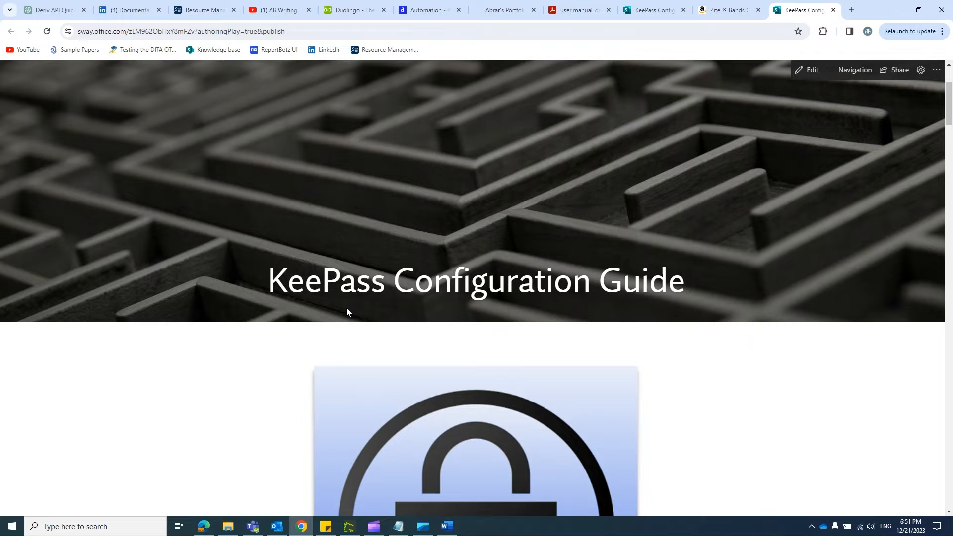
{"action": "scroll", "coordinate": [347, 308], "scroll_direction": "down", "scroll_amount": 2}
{"action": "key", "text": "alt+Tab"}
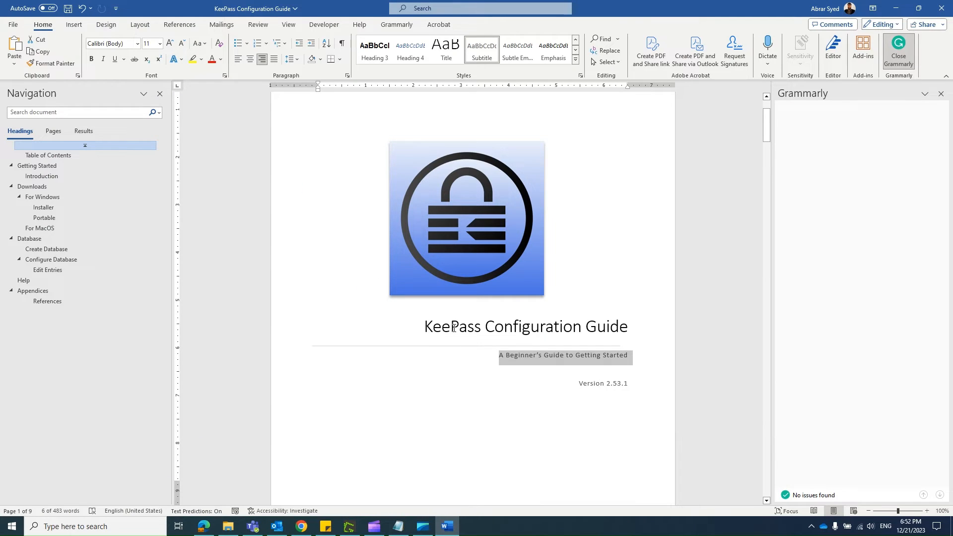
{"action": "key", "text": "alt+Tab"}
{"action": "scroll", "coordinate": [400, 307], "scroll_direction": "down", "scroll_amount": 12}
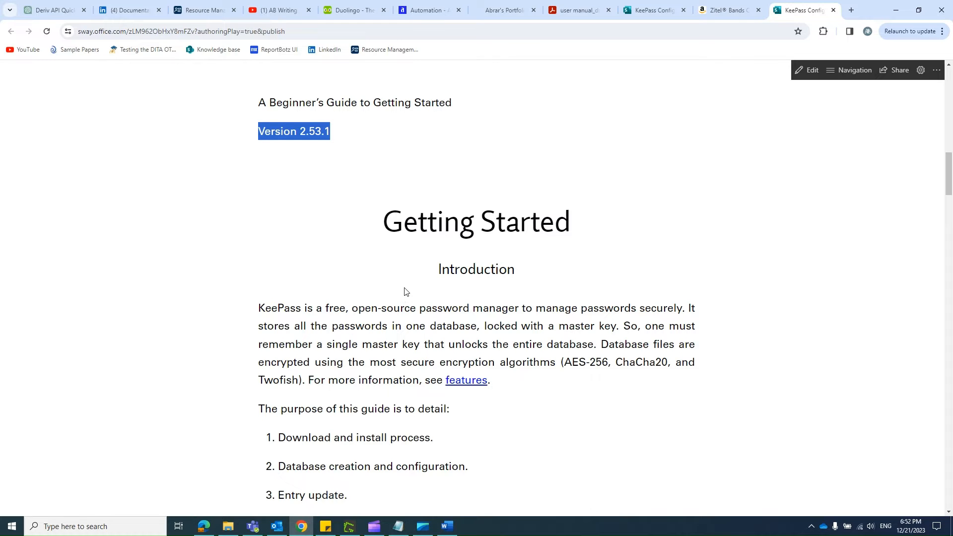
Step: Highlight the "Getting Started" heading on the Sway page and go to the same heading in the Word document
{"action": "key", "text": "alt+Tab"}
{"action": "key", "text": "alt+Tab"}
{"action": "left_click_drag", "start_coordinate": [384, 222], "coordinate": [570, 222]}
{"action": "key", "text": "alt+Tab"}
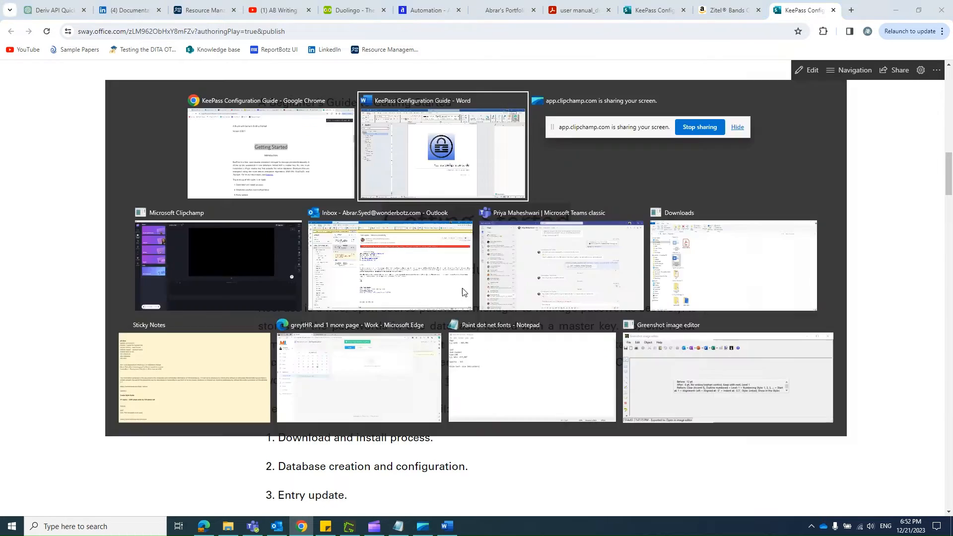
{"action": "left_click", "coordinate": [37, 166]}
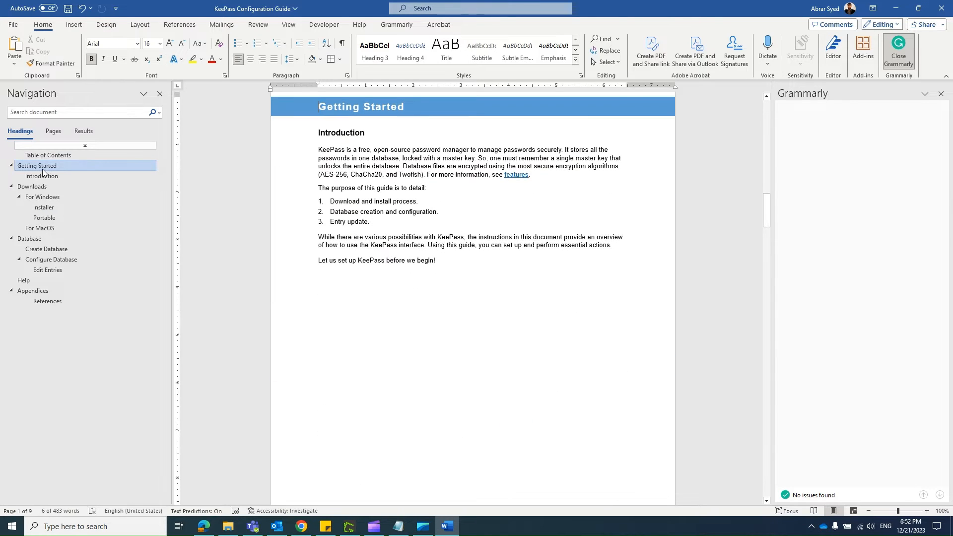
{"action": "scroll", "coordinate": [421, 317], "scroll_direction": "up", "scroll_amount": 3}
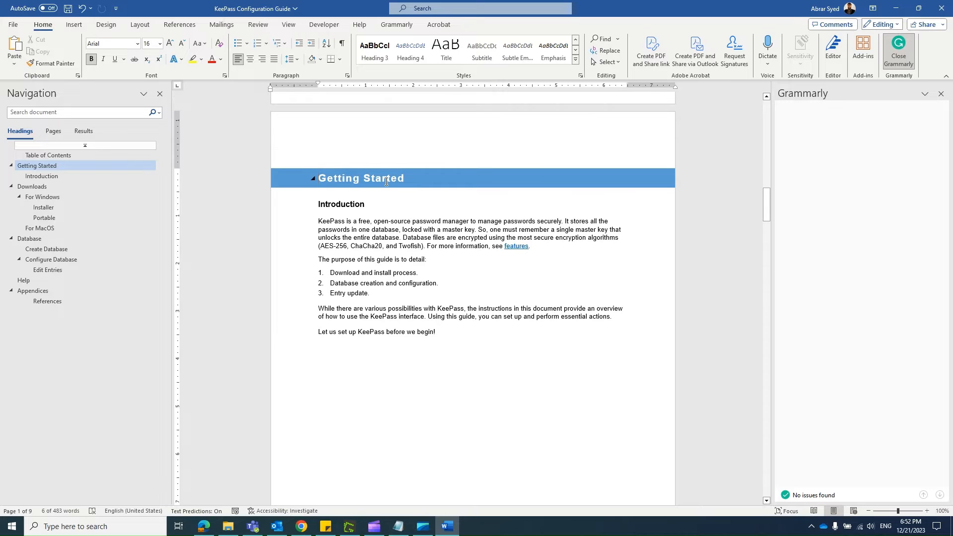
Step: Check the Heading 1 style for the "Getting Started" heading in the style gallery and place the cursor in that heading
{"action": "left_click", "coordinate": [576, 59]}
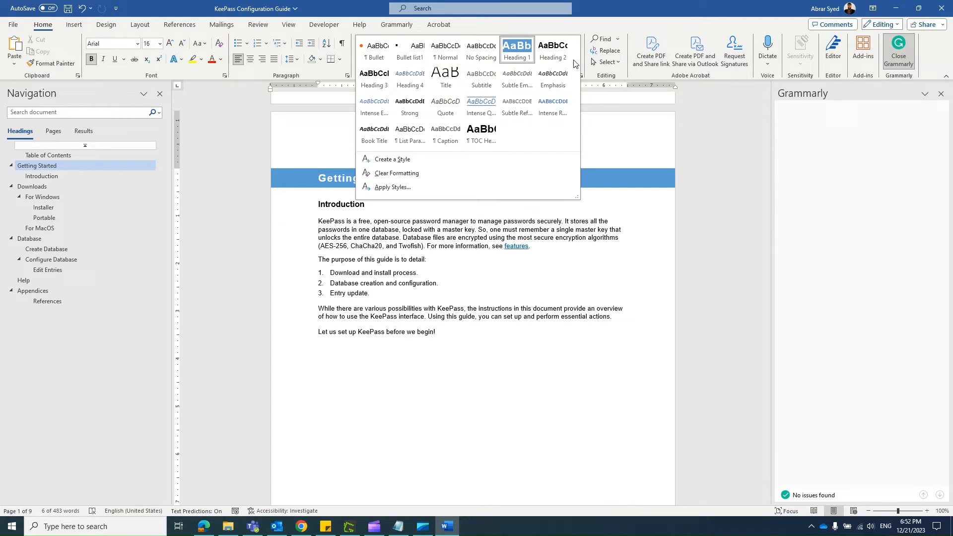
{"action": "left_click", "coordinate": [524, 53]}
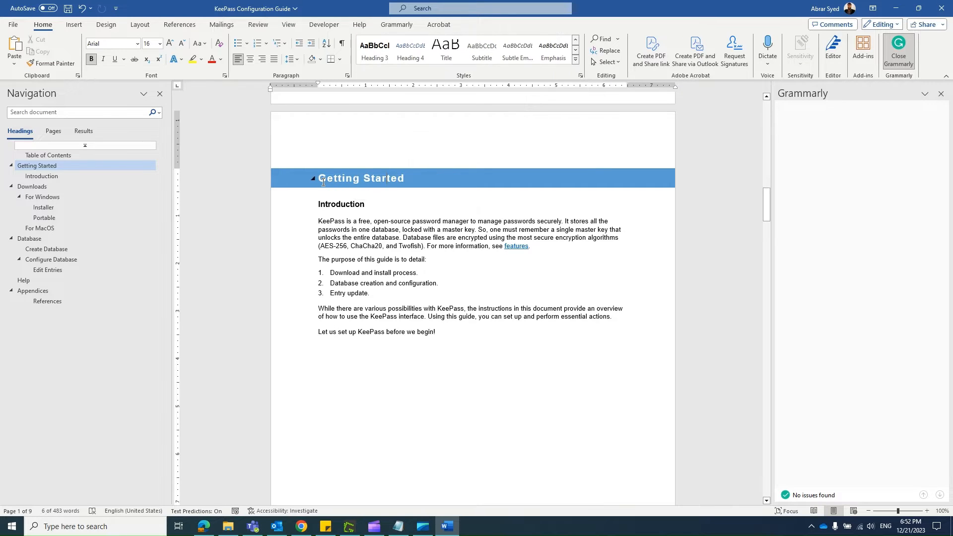
{"action": "left_click", "coordinate": [396, 179]}
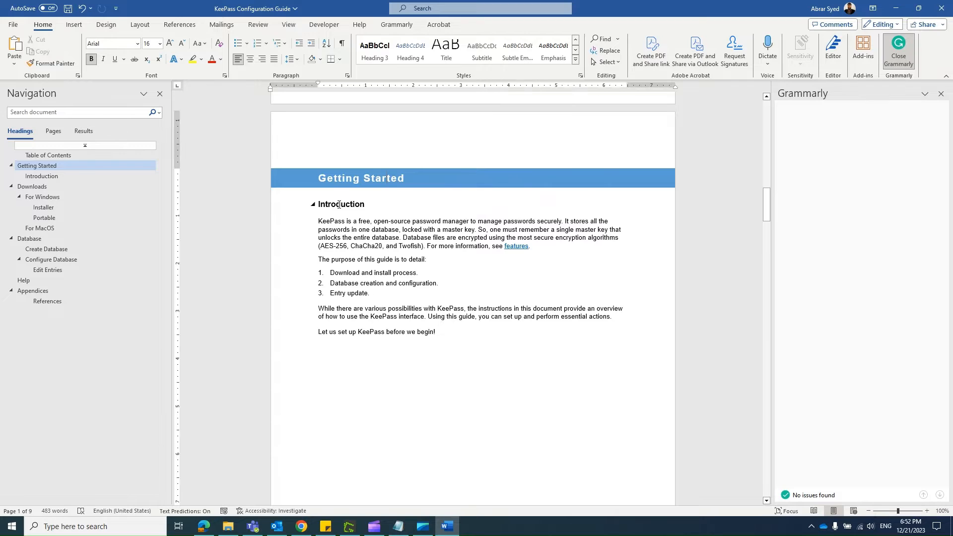
Step: Compare the Introduction text in Word with the Sway page, selecting the opening of its first paragraph in Word
{"action": "key", "text": "alt+Tab"}
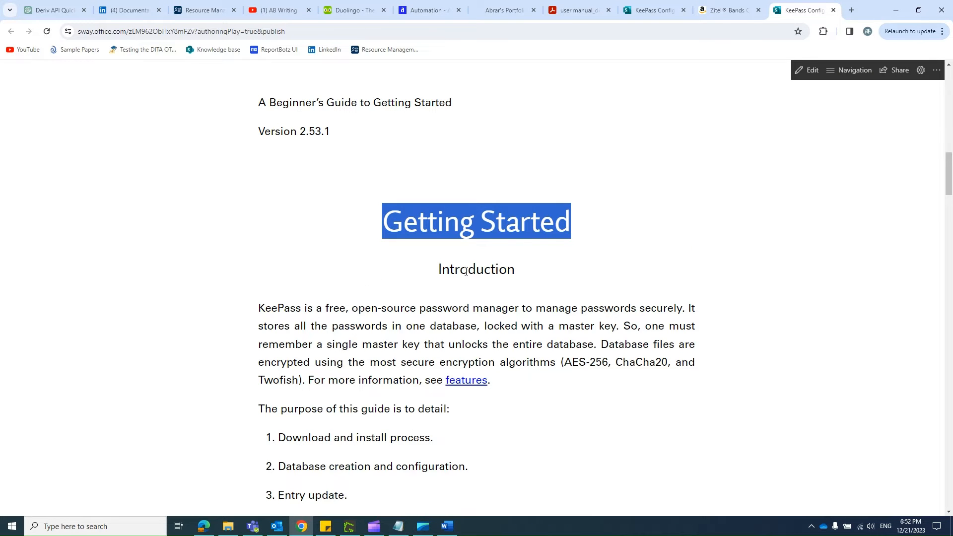
{"action": "key", "text": "alt+Tab"}
{"action": "left_click_drag", "start_coordinate": [322, 220], "coordinate": [436, 231]}
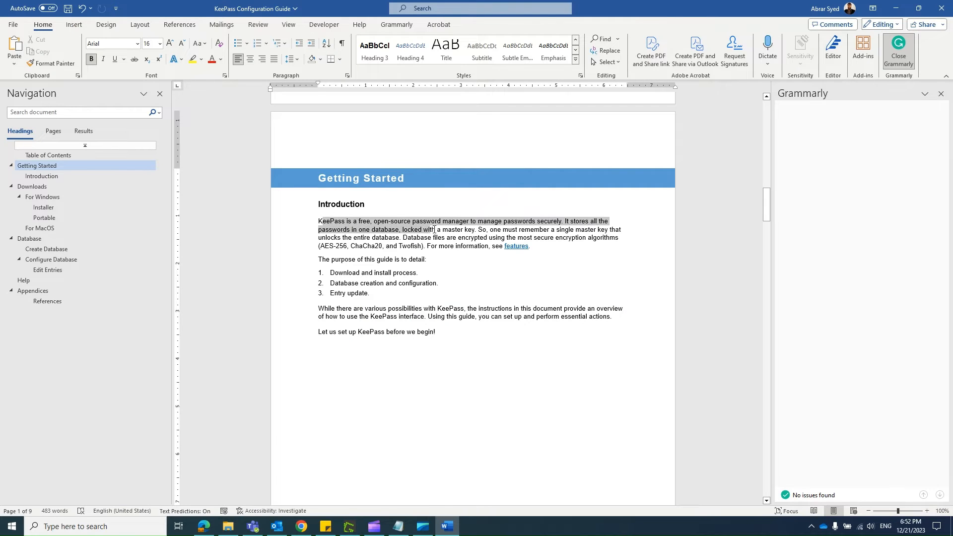
{"action": "key", "text": "alt+Tab"}
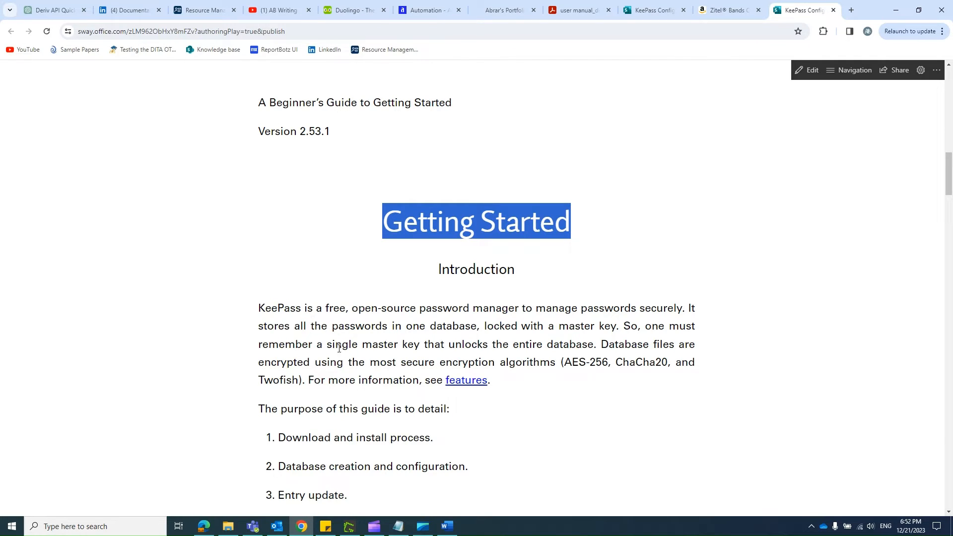
{"action": "scroll", "coordinate": [372, 403], "scroll_direction": "down", "scroll_amount": 5}
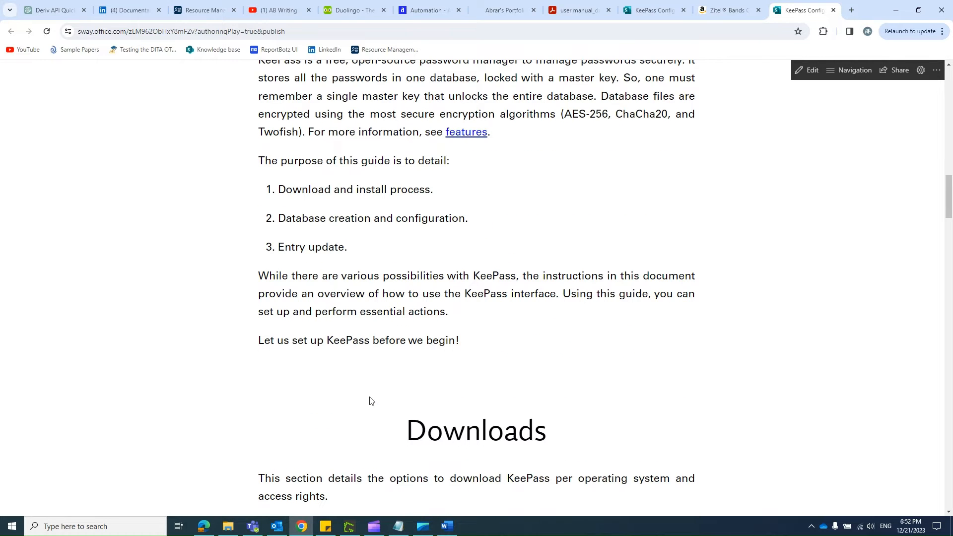
Step: Switch back to Word, show the document's page thumbnails, and visit pages 4, 7 and 5
{"action": "key", "text": "alt+Tab"}
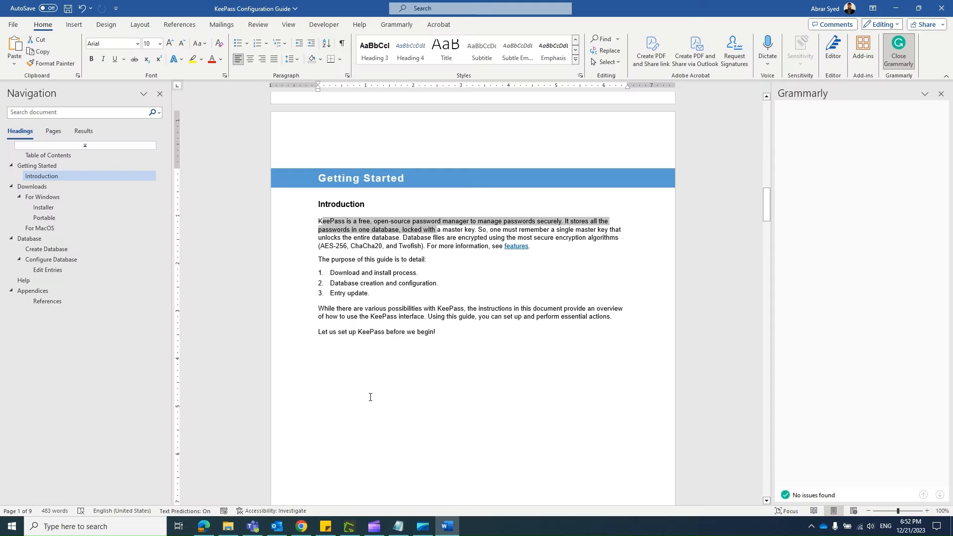
{"action": "scroll", "coordinate": [410, 385], "scroll_direction": "up", "scroll_amount": 5}
{"action": "scroll", "coordinate": [412, 383], "scroll_direction": "down", "scroll_amount": 7}
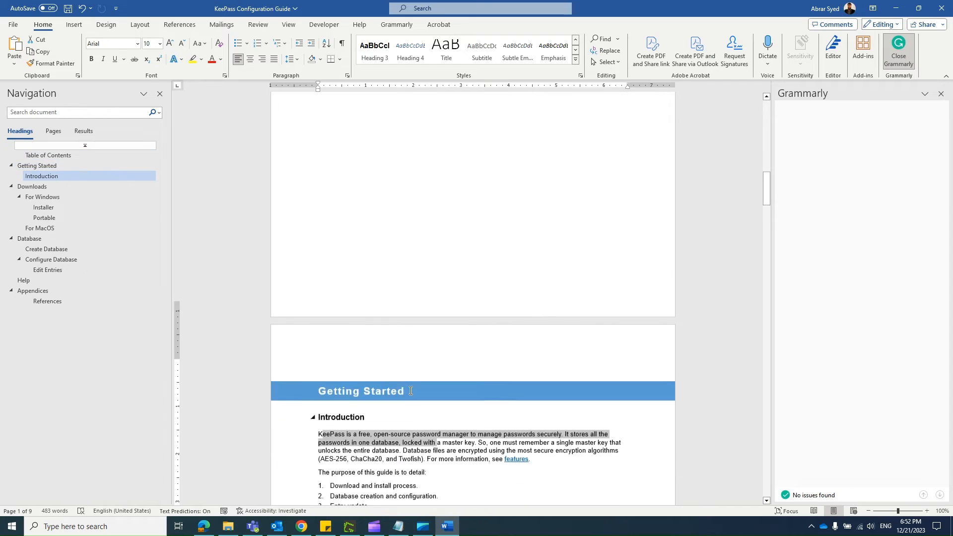
{"action": "scroll", "coordinate": [411, 397], "scroll_direction": "down", "scroll_amount": 7}
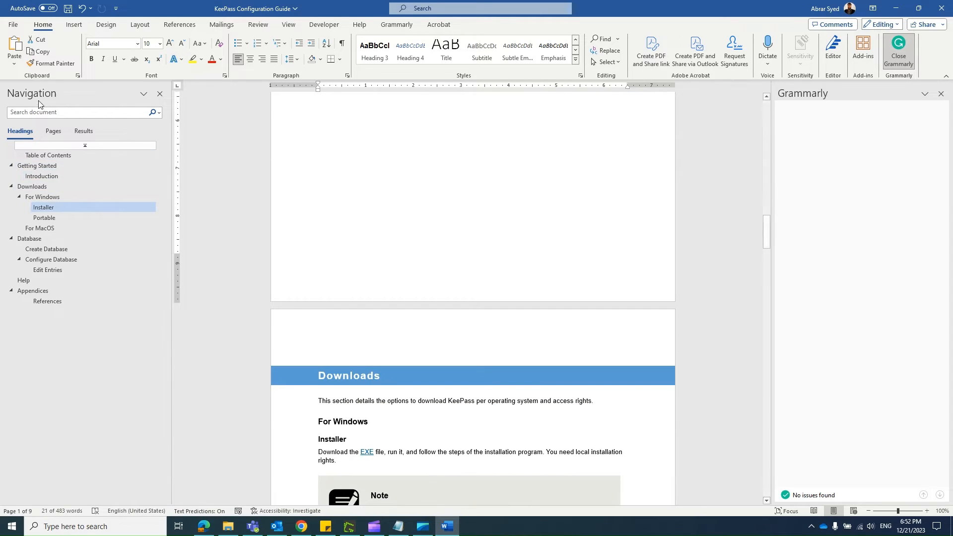
{"action": "left_click", "coordinate": [49, 135]}
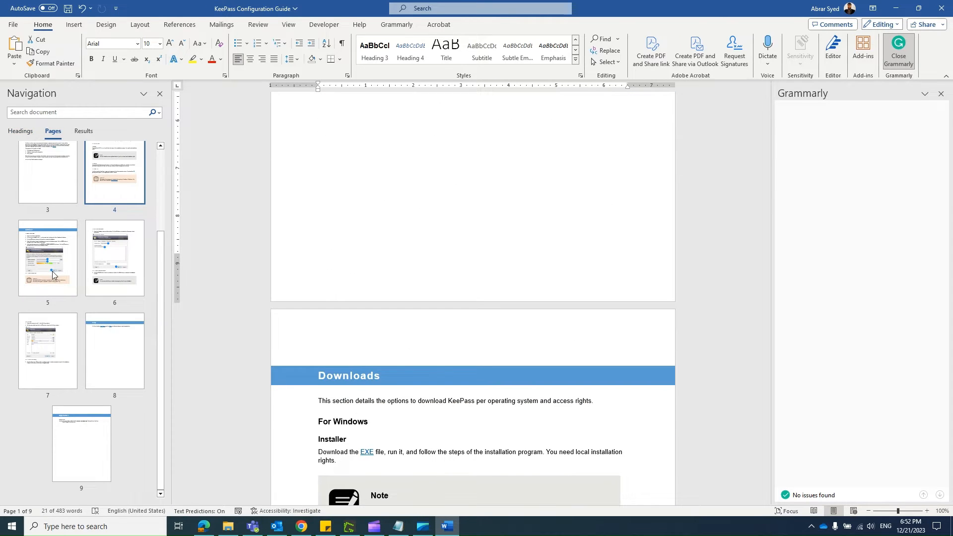
{"action": "left_click", "coordinate": [112, 190]}
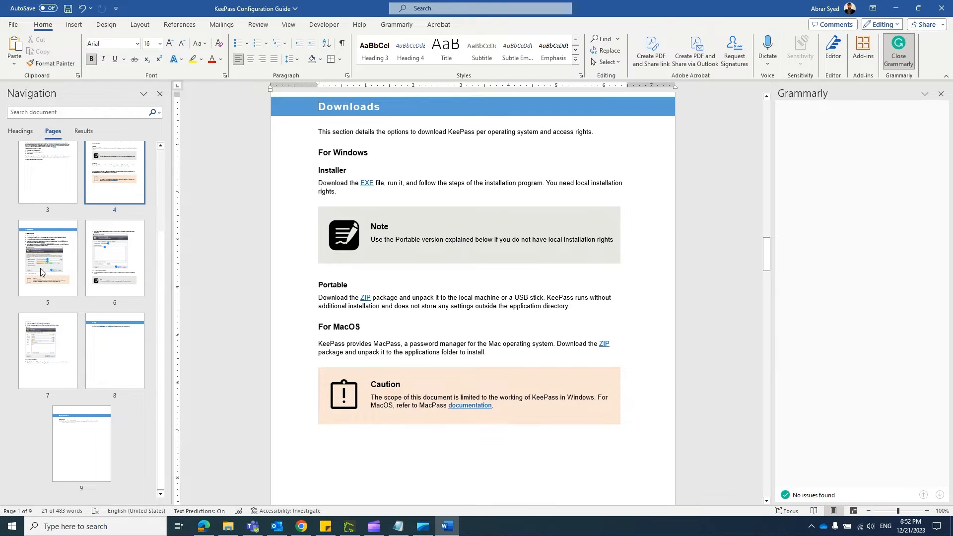
{"action": "left_click", "coordinate": [45, 346]}
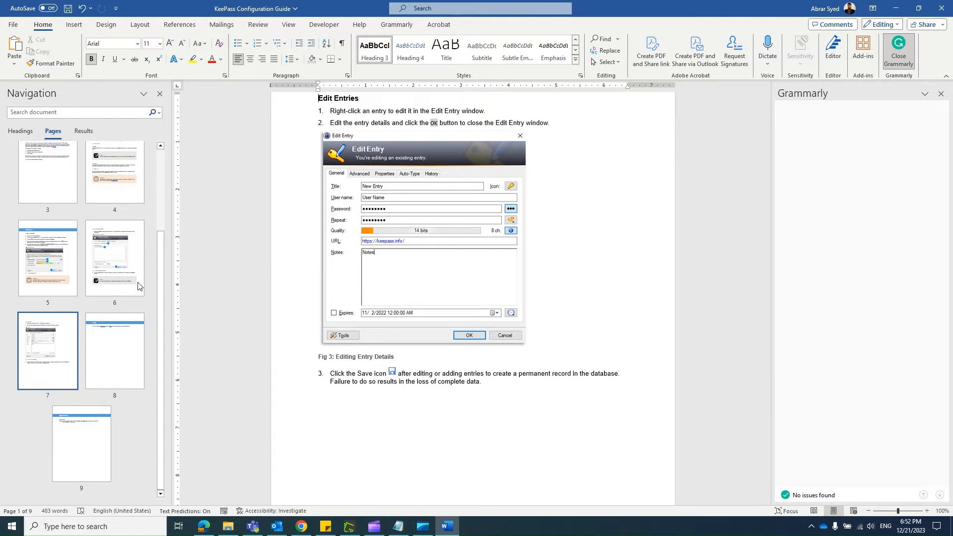
{"action": "left_click", "coordinate": [74, 262]}
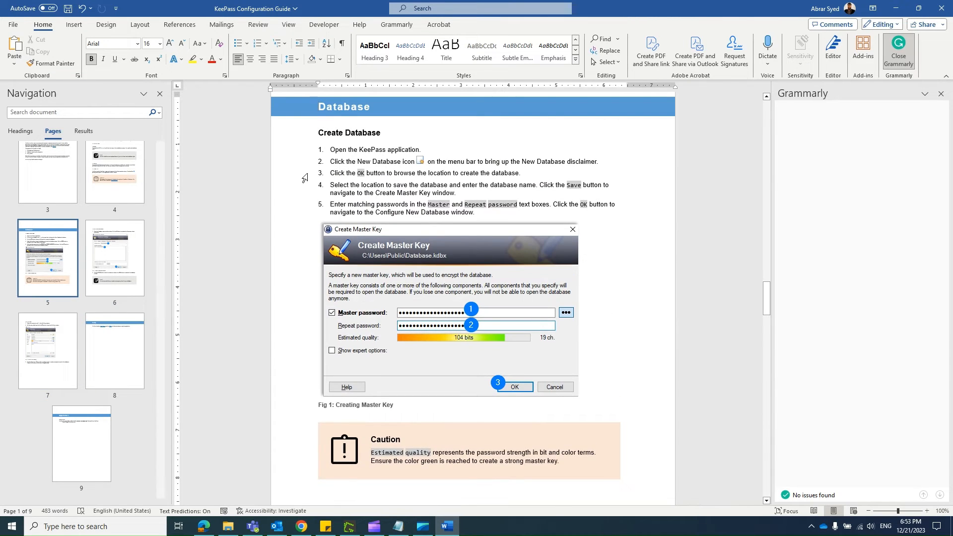
Step: Examine step 2 of the Create Database procedure by selecting its inline New Database icon and the whole instruction line
{"action": "triple_click", "coordinate": [341, 161]}
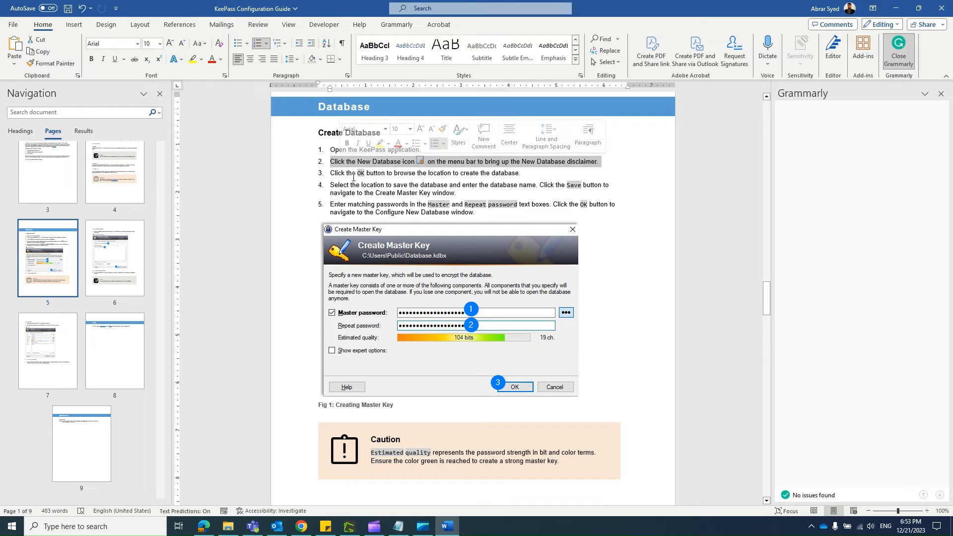
{"action": "left_click", "coordinate": [416, 172]}
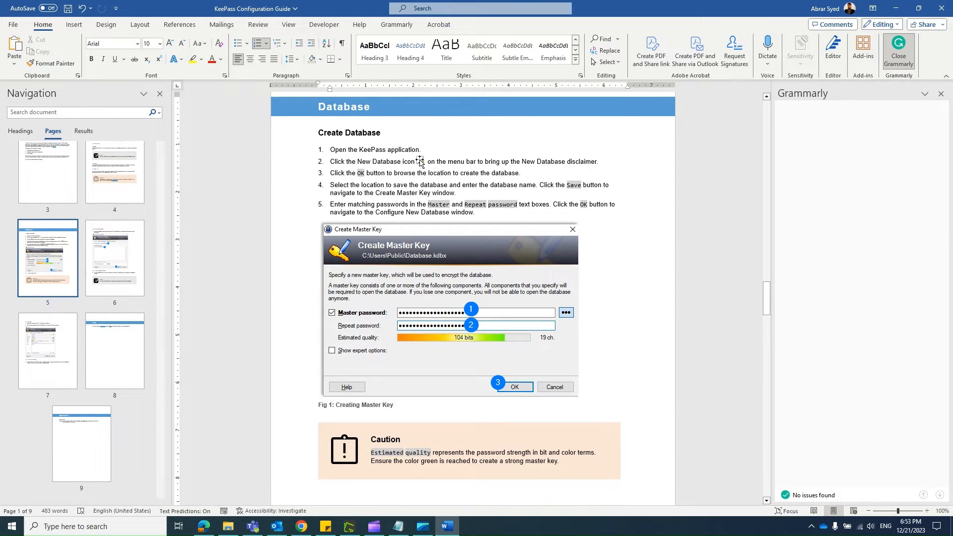
{"action": "left_click", "coordinate": [421, 160]}
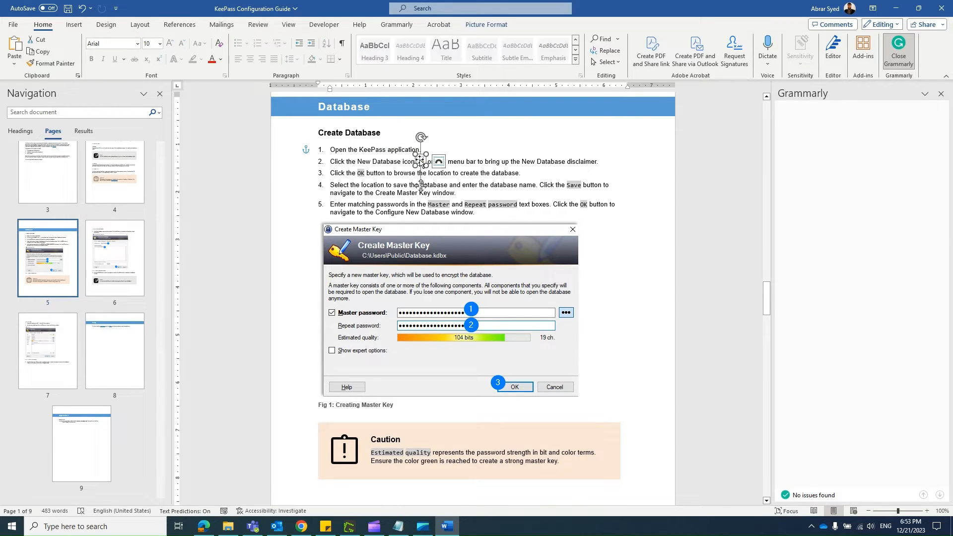
{"action": "triple_click", "coordinate": [462, 164]}
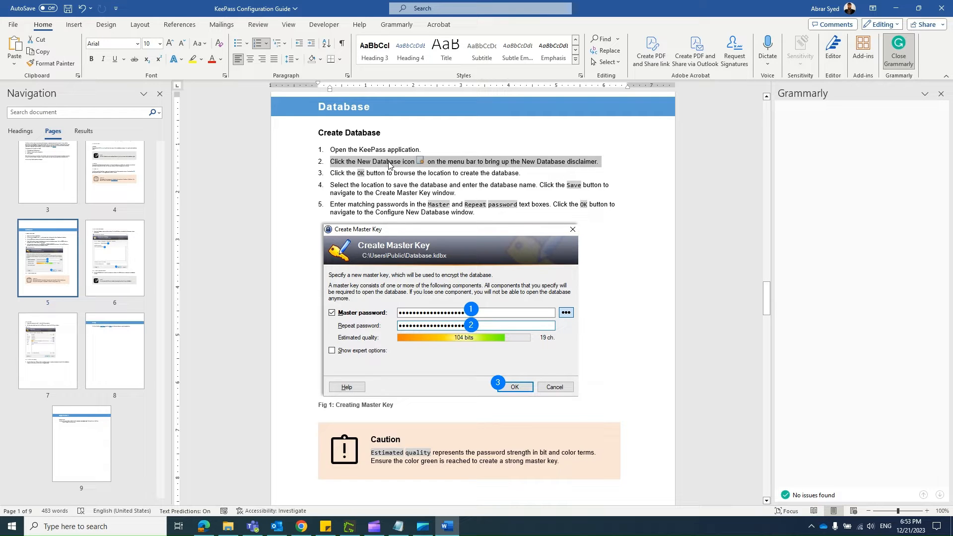
Step: Switch to the Sway page in Chrome and go to its Database section to compare it with Word
{"action": "key", "text": "alt+Tab"}
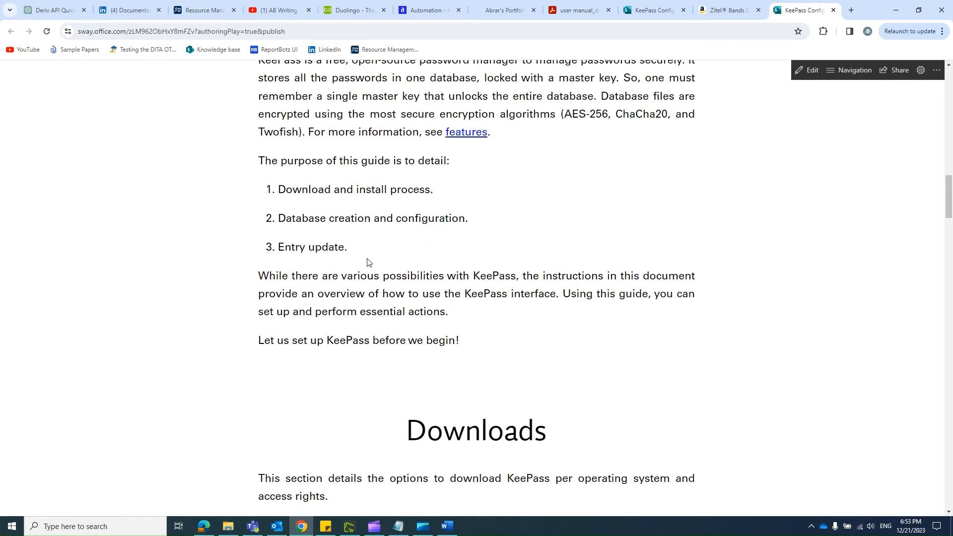
{"action": "key", "text": "alt+Tab"}
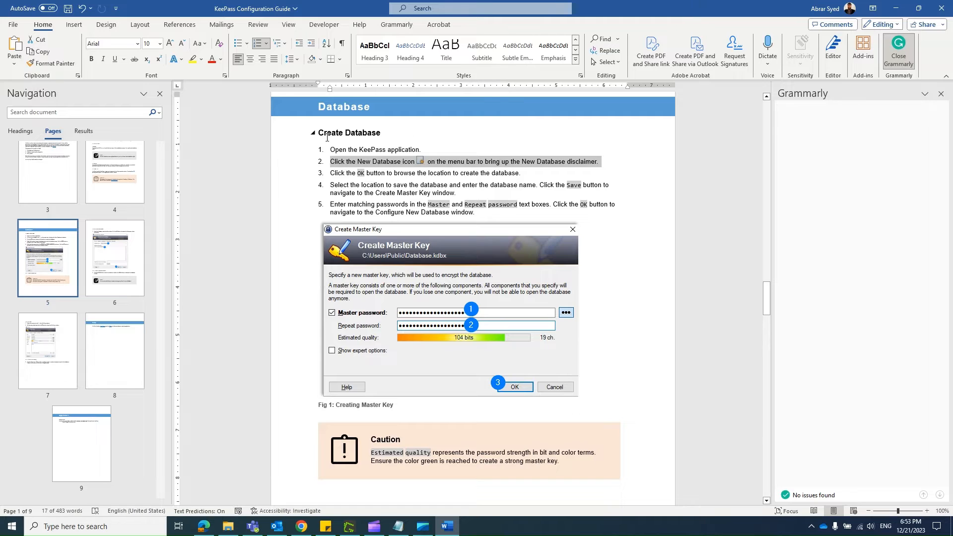
{"action": "key", "text": "alt+Tab"}
{"action": "left_click", "coordinate": [837, 72]}
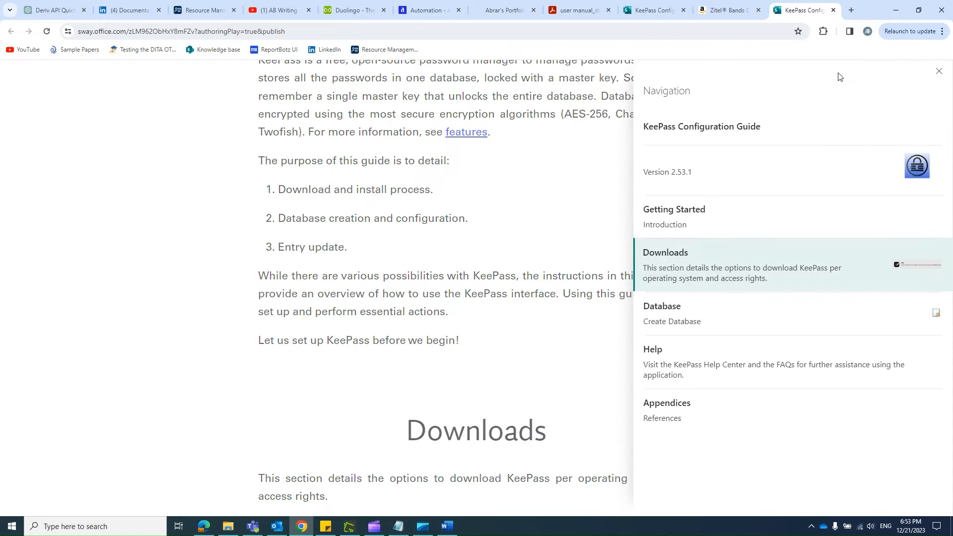
{"action": "left_click", "coordinate": [789, 317]}
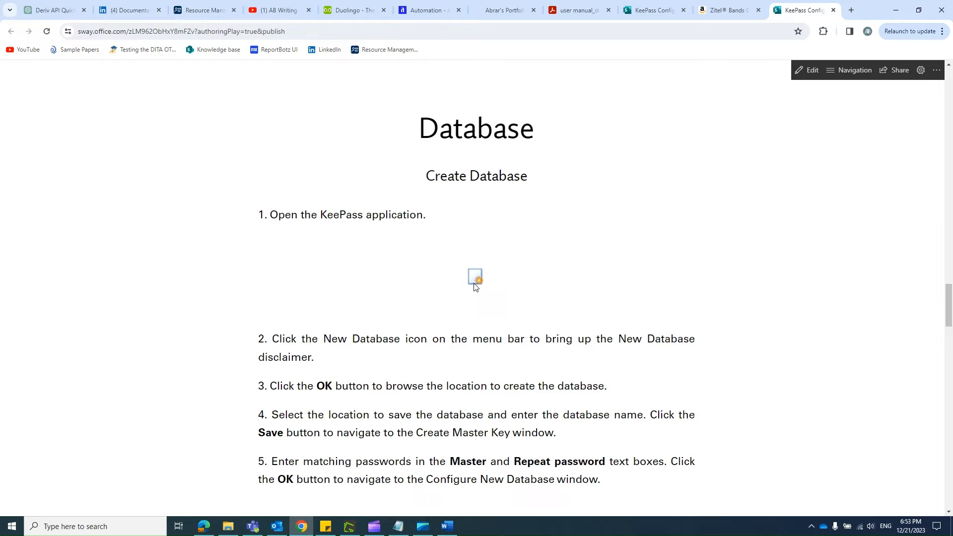
Step: Switch back to Word, inspect the layout options of the New Database icon in step 2, and select that instruction line
{"action": "key", "text": "alt+Tab"}
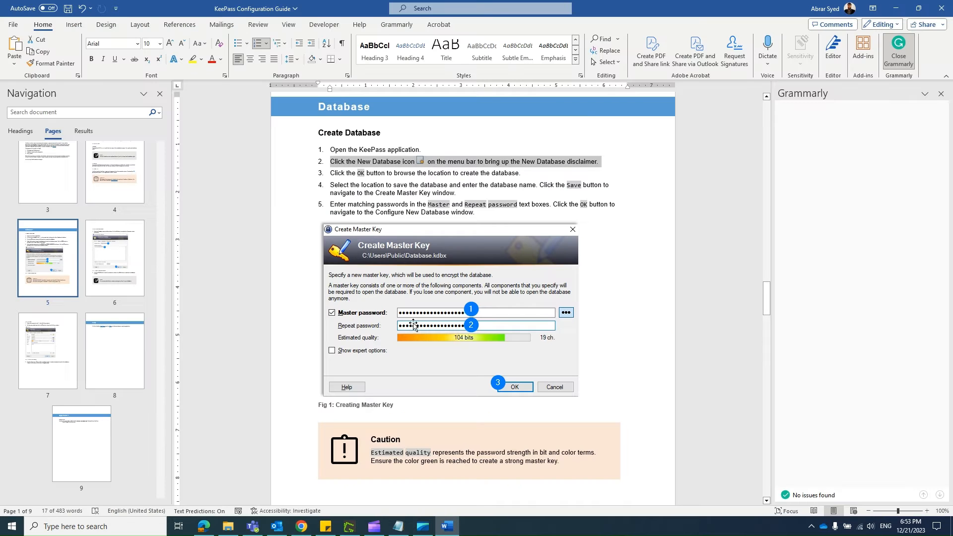
{"action": "left_click", "coordinate": [421, 161]}
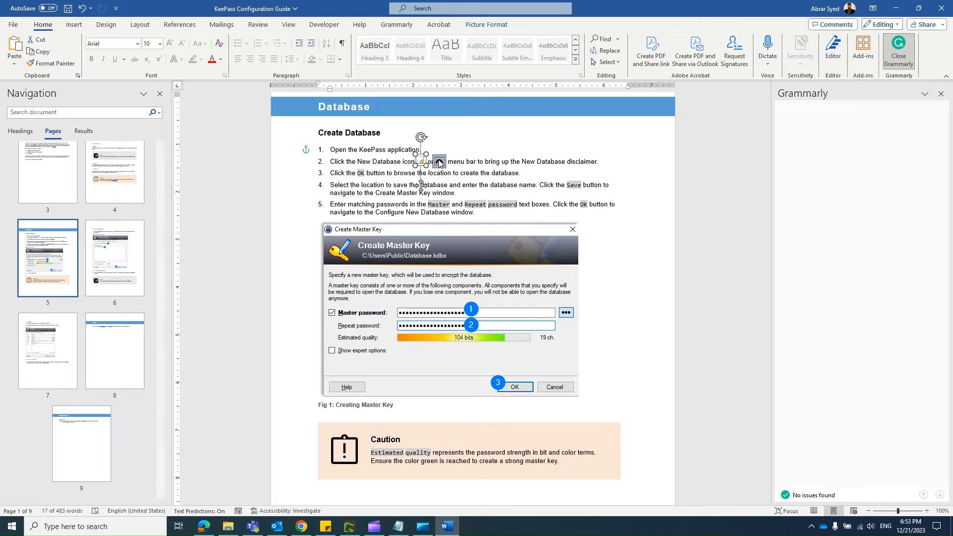
{"action": "left_click", "coordinate": [439, 162]}
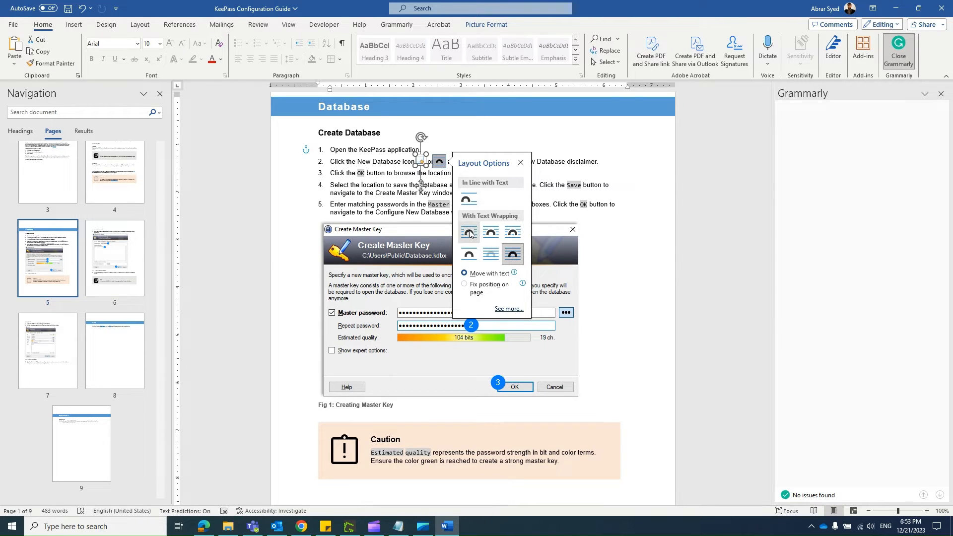
{"action": "left_click", "coordinate": [387, 176]}
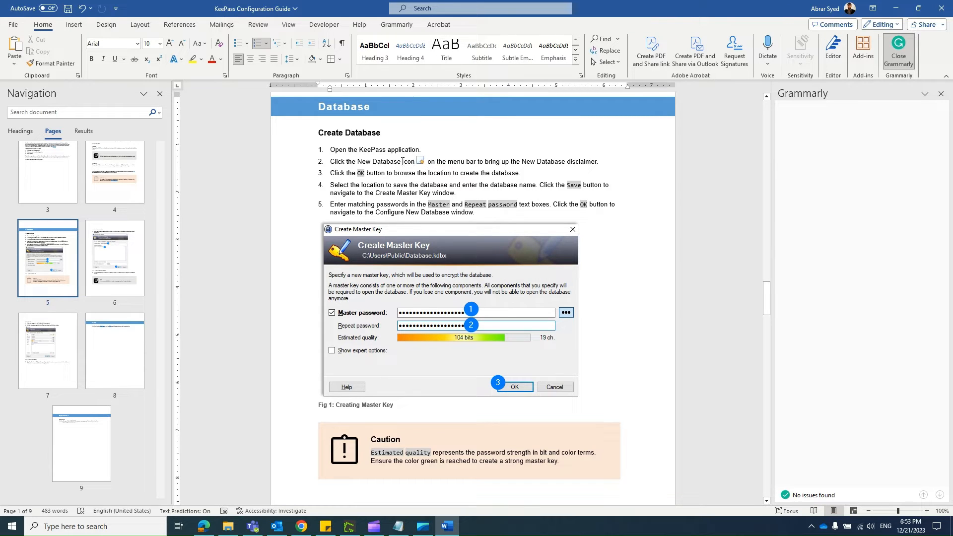
{"action": "triple_click", "coordinate": [405, 161]}
Step: Return to the Sway page and inspect its accessibility and animation settings and its section navigation list
{"action": "key", "text": "alt+Tab"}
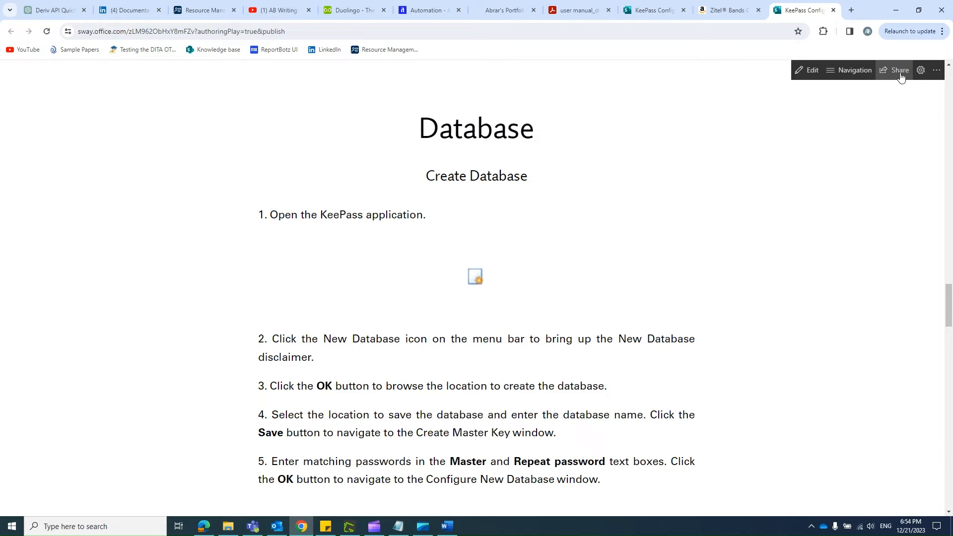
{"action": "left_click", "coordinate": [921, 71]}
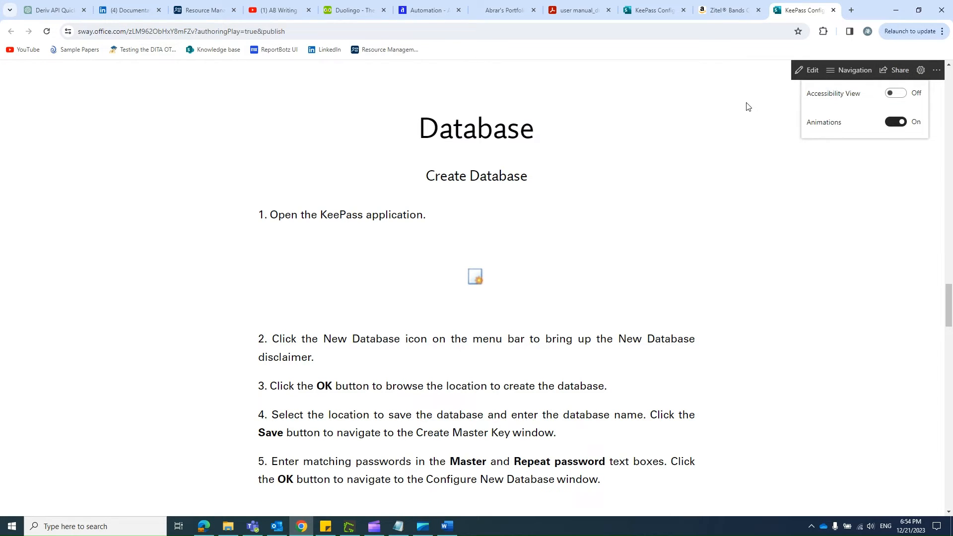
{"action": "left_click", "coordinate": [762, 99]}
{"action": "left_click", "coordinate": [832, 74]}
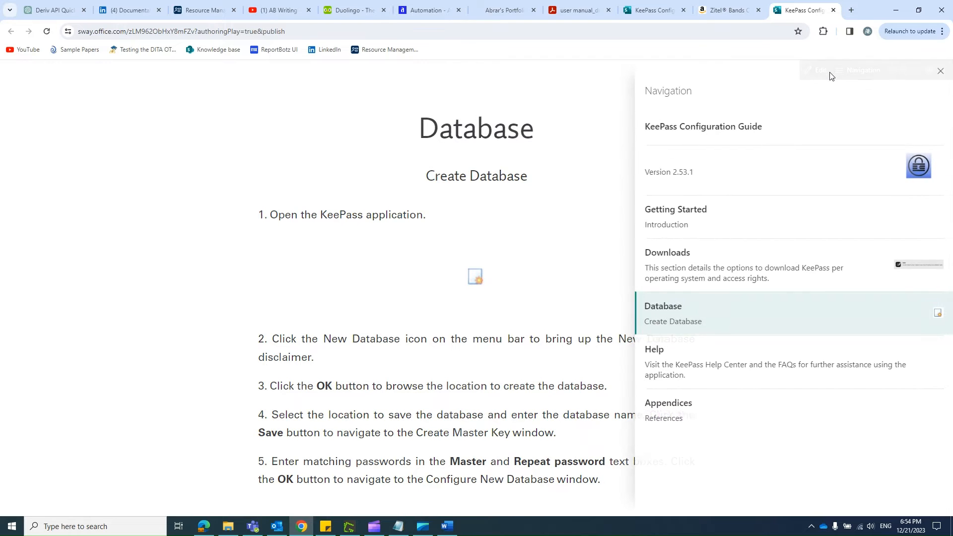
{"action": "left_click", "coordinate": [938, 73]}
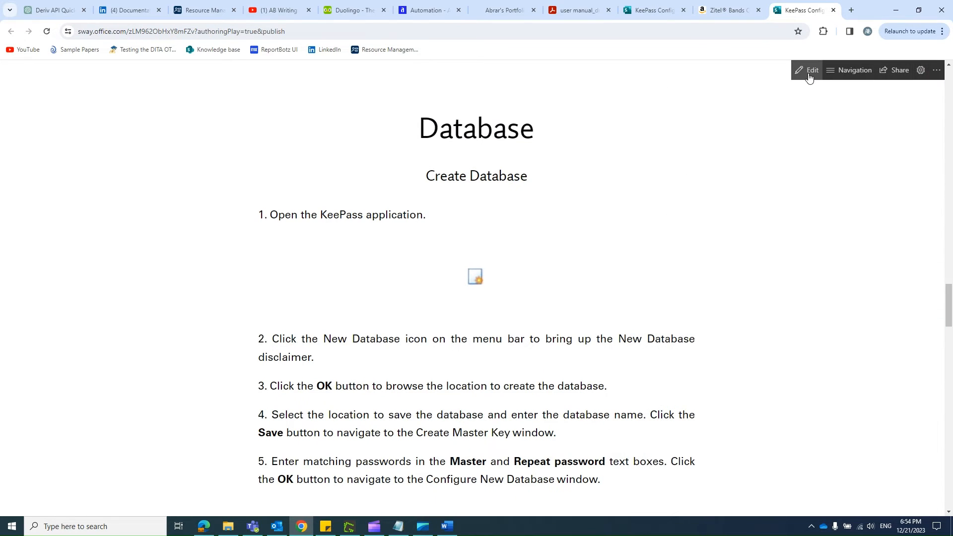
Step: Open the Sway for editing and view its design preview from the title to the Getting Started section
{"action": "left_click", "coordinate": [809, 73]}
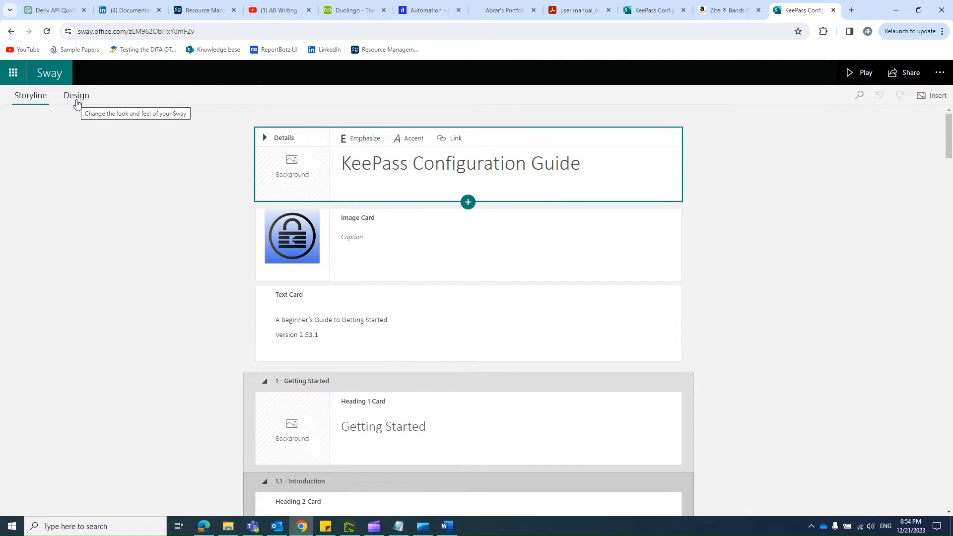
{"action": "left_click", "coordinate": [77, 101]}
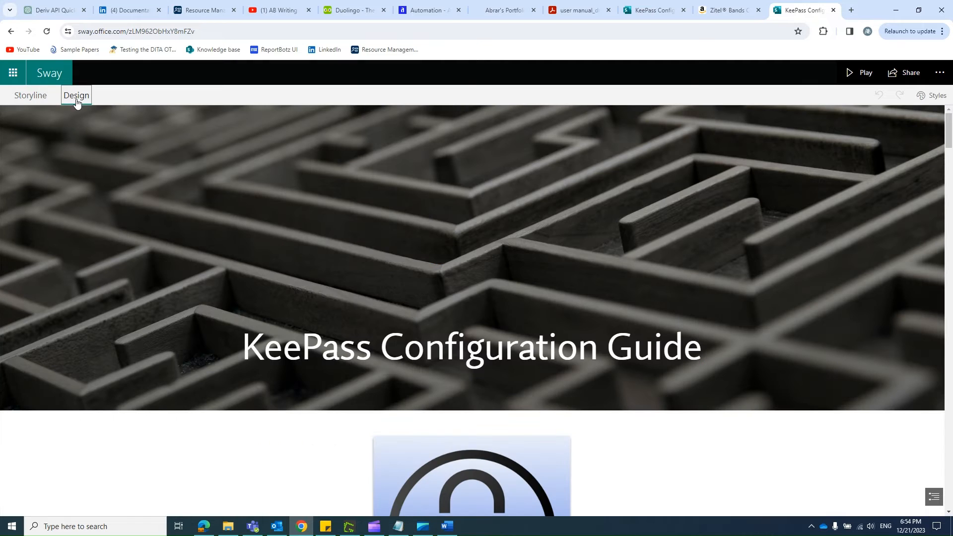
{"action": "scroll", "coordinate": [199, 169], "scroll_direction": "down", "scroll_amount": 8}
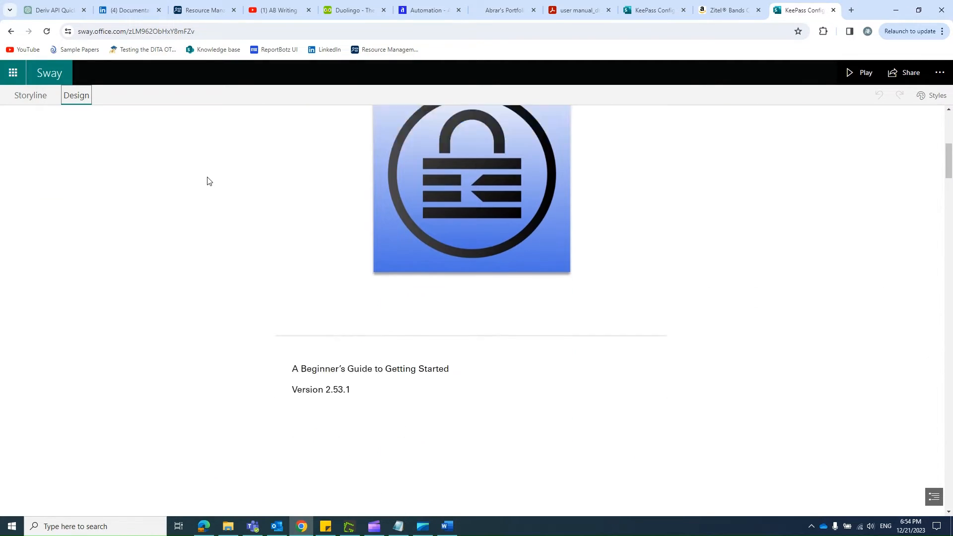
{"action": "scroll", "coordinate": [207, 185], "scroll_direction": "down", "scroll_amount": 10}
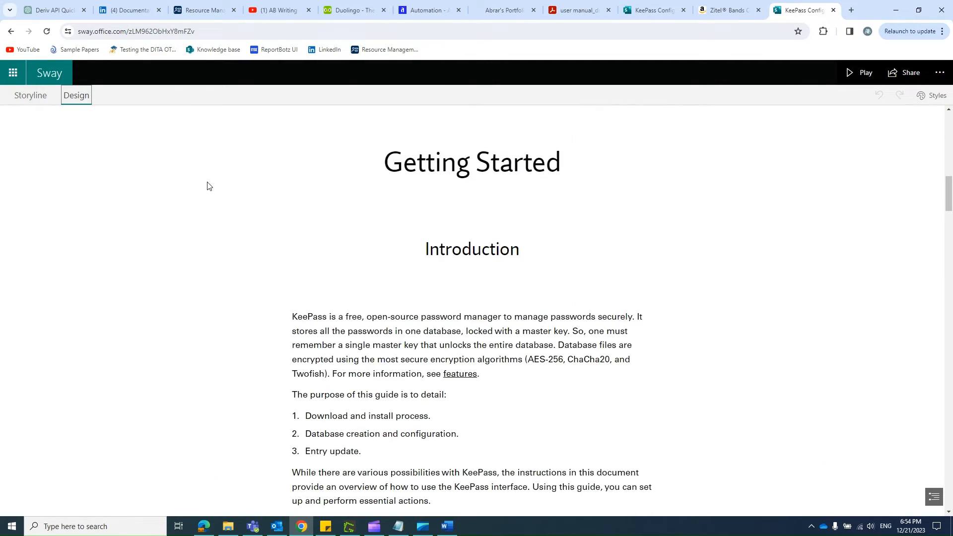
{"action": "left_click", "coordinate": [329, 180]}
{"action": "scroll", "coordinate": [437, 245], "scroll_direction": "up", "scroll_amount": 5}
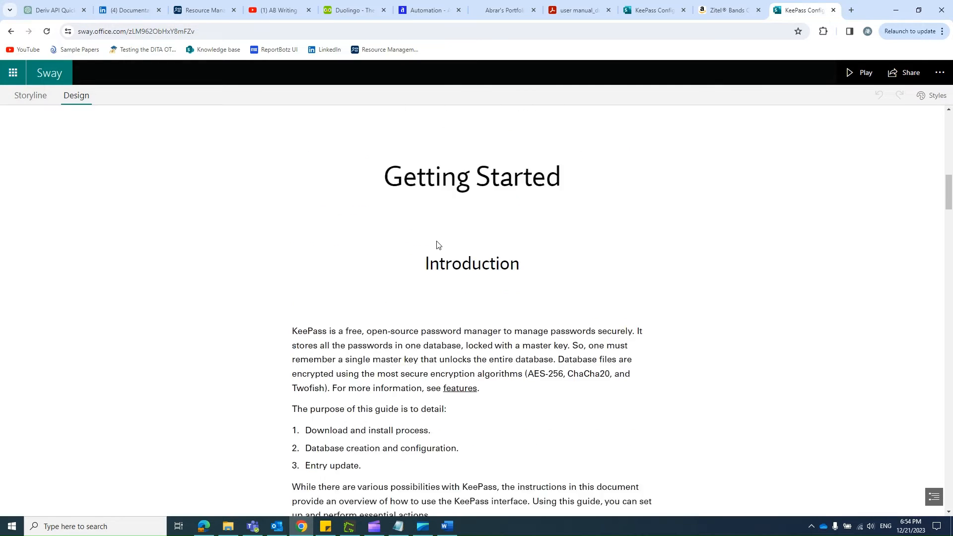
Step: Select the Getting Started heading and the Introduction body text in the design preview, and open the body text for editing
{"action": "left_click", "coordinate": [449, 226]}
{"action": "left_click", "coordinate": [390, 381]}
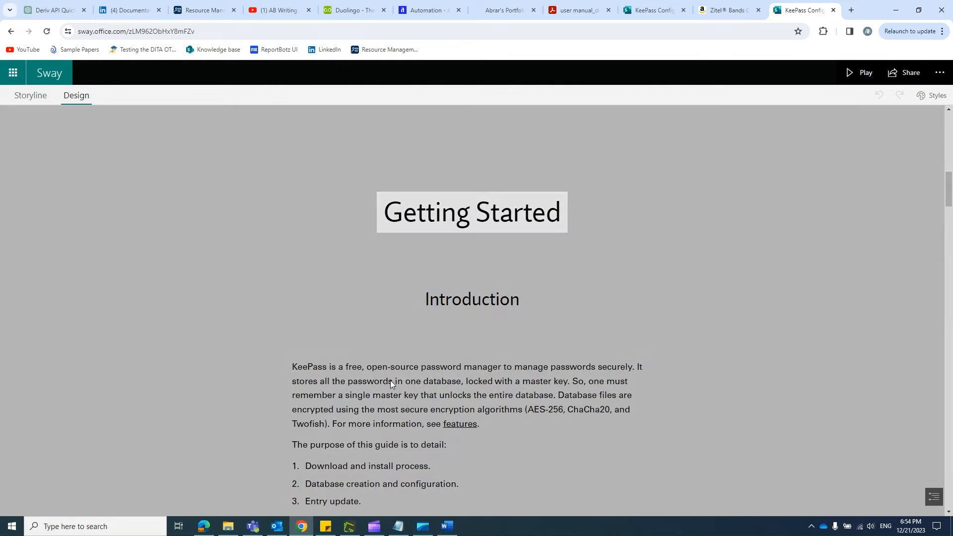
{"action": "scroll", "coordinate": [392, 367], "scroll_direction": "down", "scroll_amount": 1}
{"action": "left_click", "coordinate": [396, 351]}
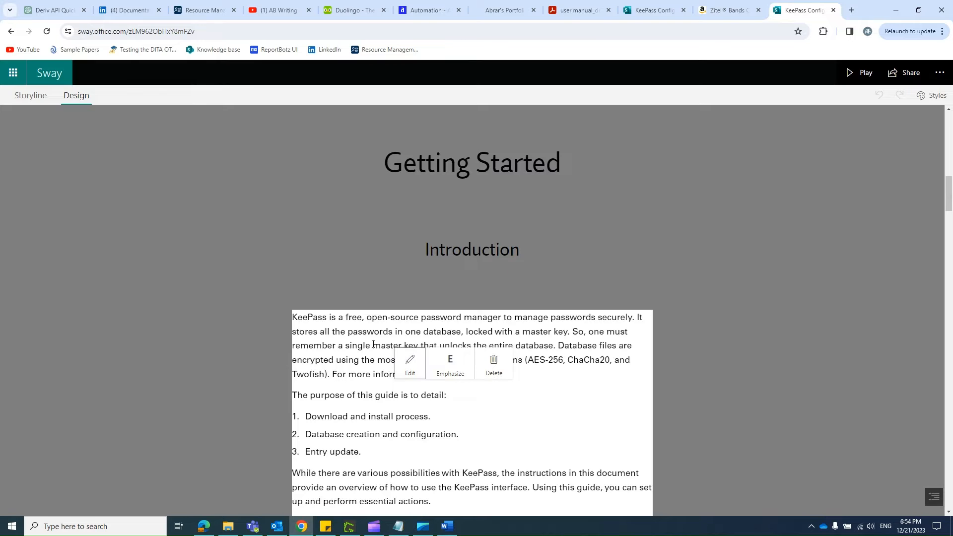
{"action": "scroll", "coordinate": [373, 347], "scroll_direction": "down", "scroll_amount": 4}
{"action": "scroll", "coordinate": [382, 198], "scroll_direction": "up", "scroll_amount": 4}
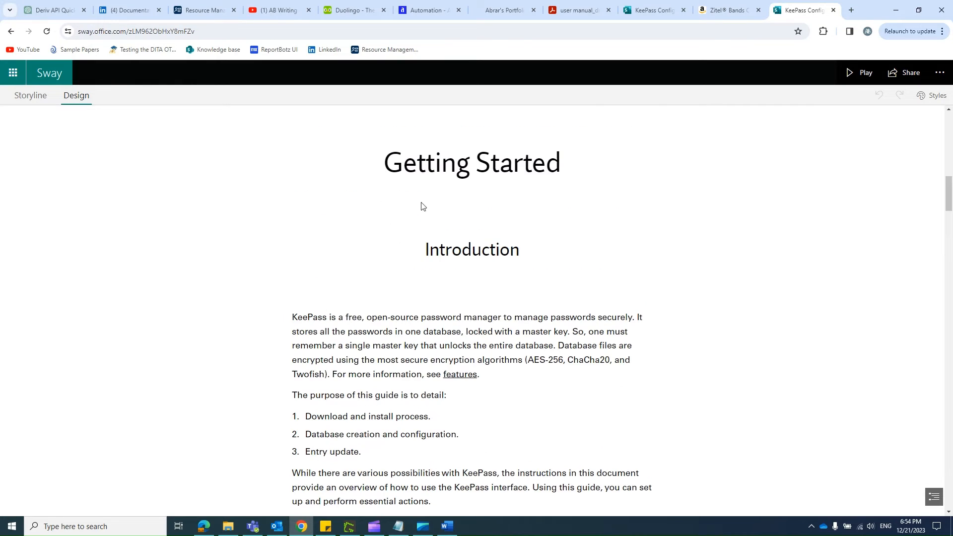
{"action": "left_click", "coordinate": [381, 346]}
{"action": "left_click", "coordinate": [396, 368]}
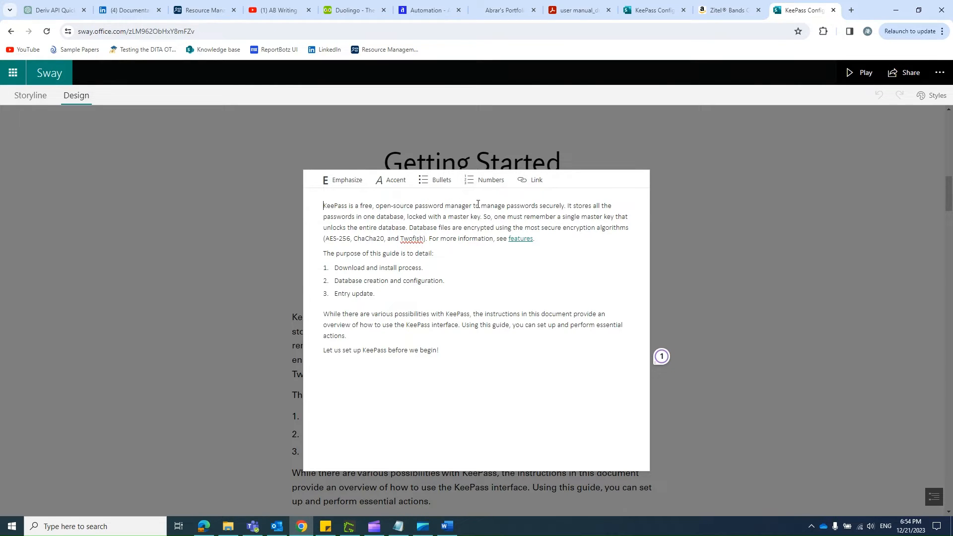
Step: Try out Link on "manage passwords" and Accent on "open-source password" in the Introduction's first paragraph, undoing the accent and closing the text editor
{"action": "left_click_drag", "start_coordinate": [475, 205], "coordinate": [538, 205]}
{"action": "left_click", "coordinate": [532, 186]}
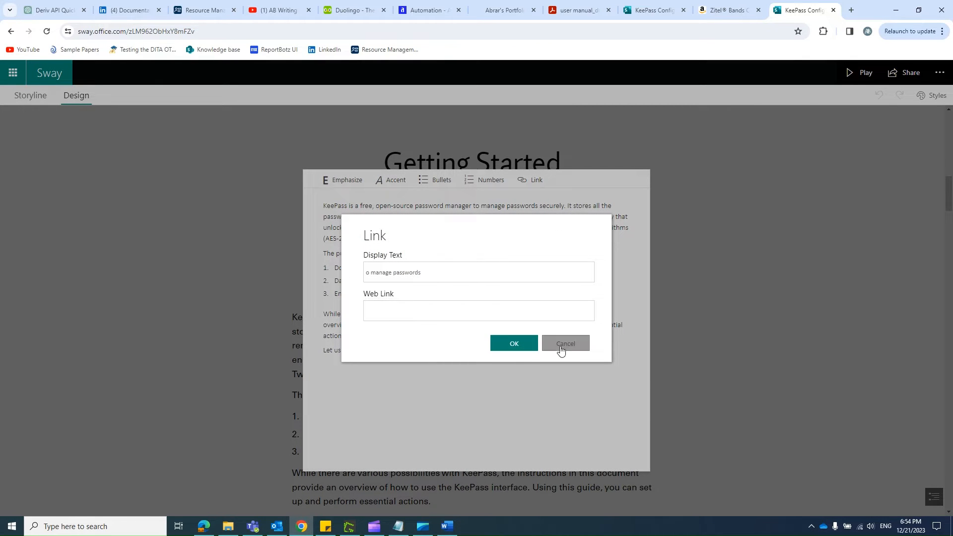
{"action": "left_click", "coordinate": [560, 348]}
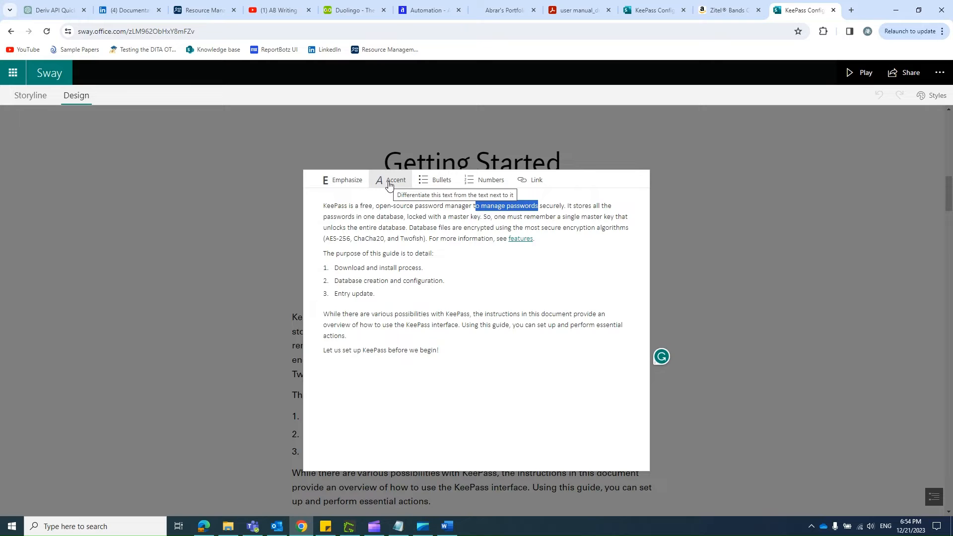
{"action": "left_click_drag", "start_coordinate": [388, 205], "coordinate": [440, 206]}
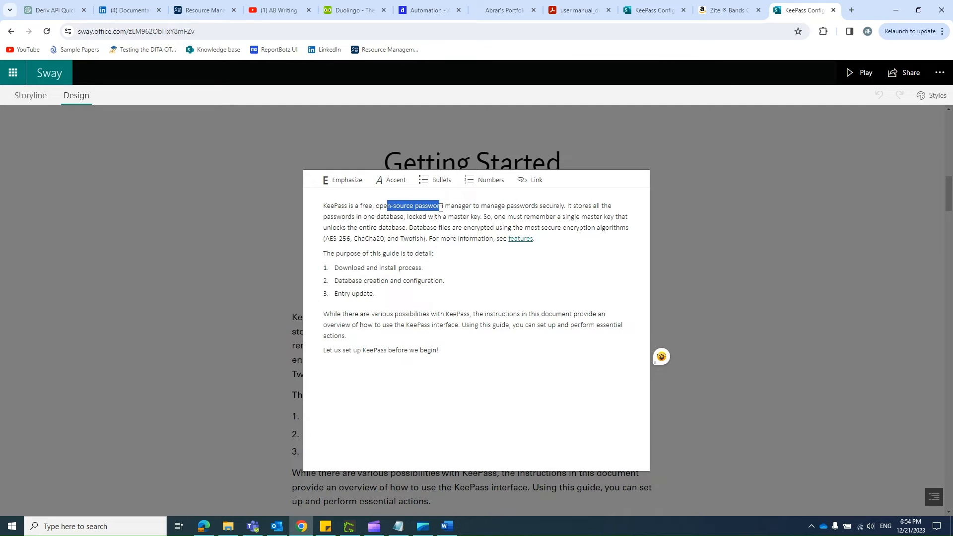
{"action": "left_click", "coordinate": [391, 187]}
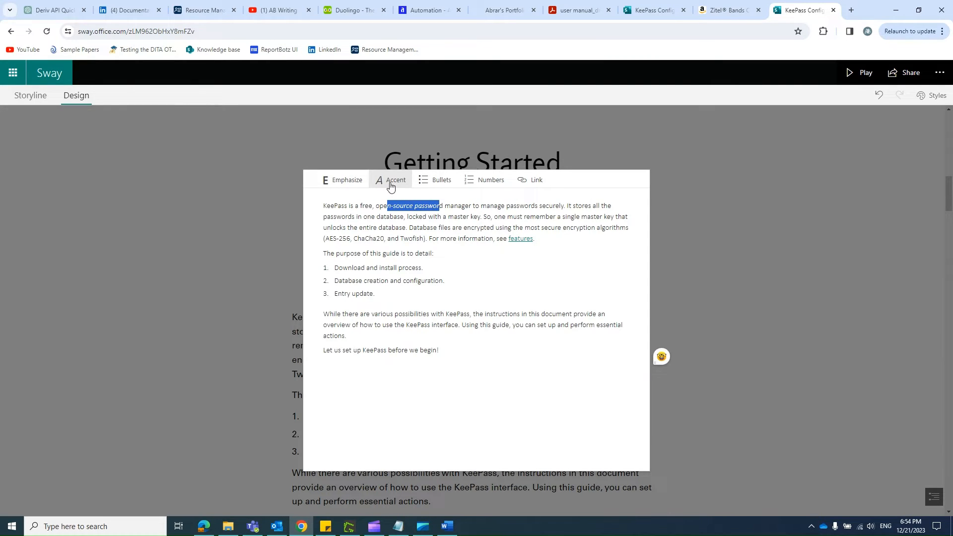
{"action": "key", "text": "ctrl+z"}
{"action": "left_click", "coordinate": [784, 273]}
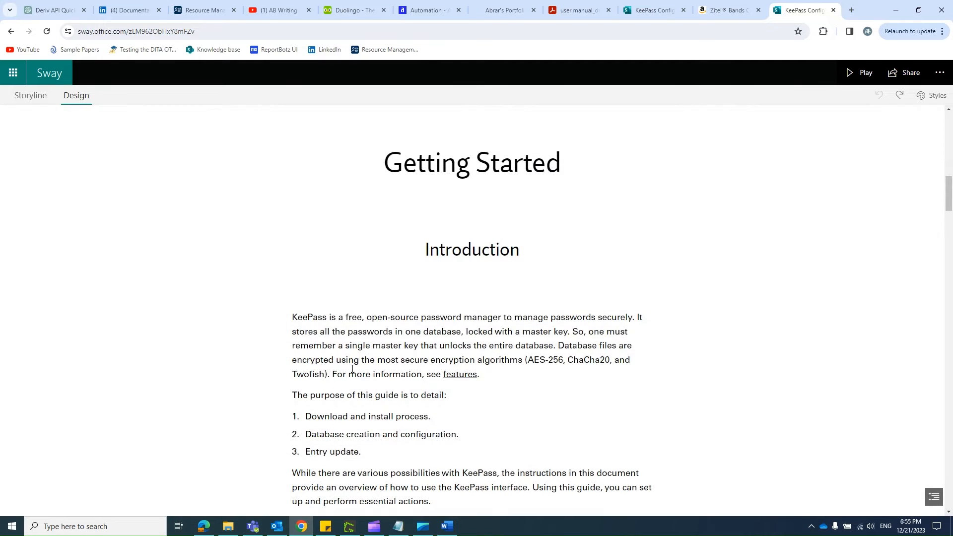
Step: Show the Sway's storyline and inspect the title card's heading details, including its background and logo options
{"action": "scroll", "coordinate": [422, 270], "scroll_direction": "down", "scroll_amount": 3}
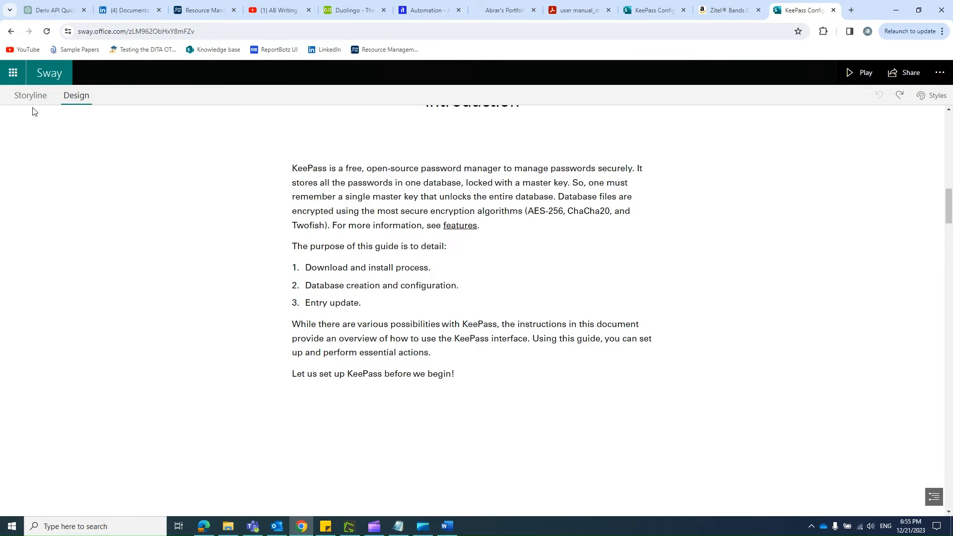
{"action": "scroll", "coordinate": [406, 262], "scroll_direction": "up", "scroll_amount": 2}
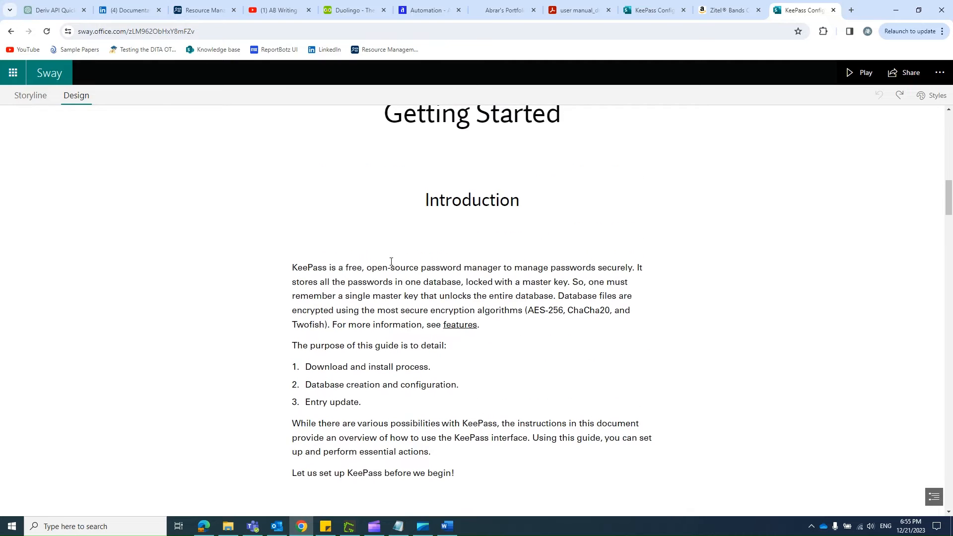
{"action": "left_click", "coordinate": [31, 97]}
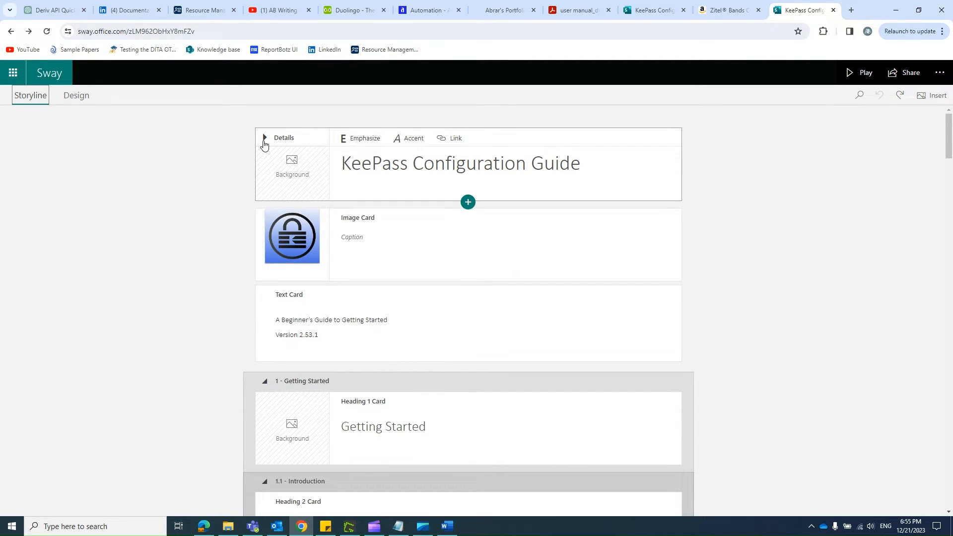
{"action": "left_click", "coordinate": [264, 139]}
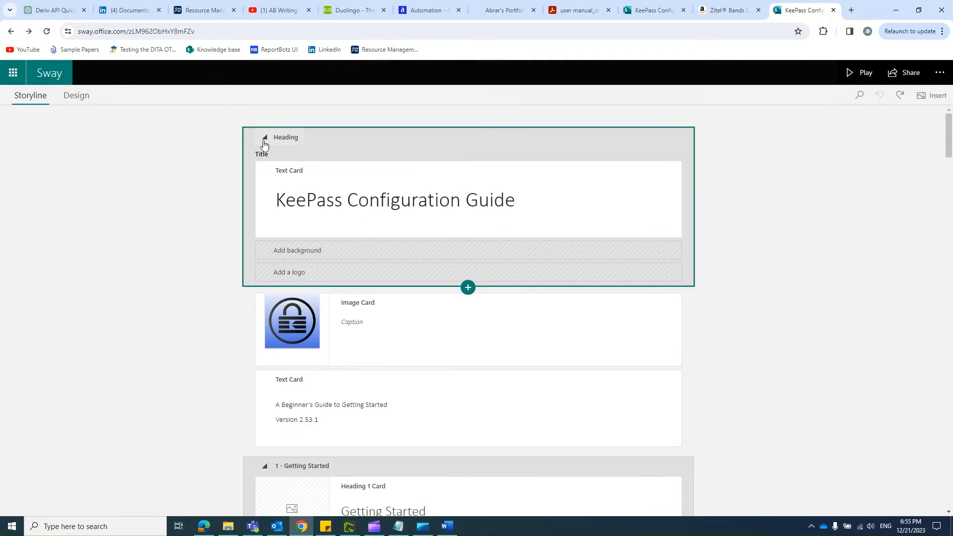
{"action": "left_click", "coordinate": [292, 202]}
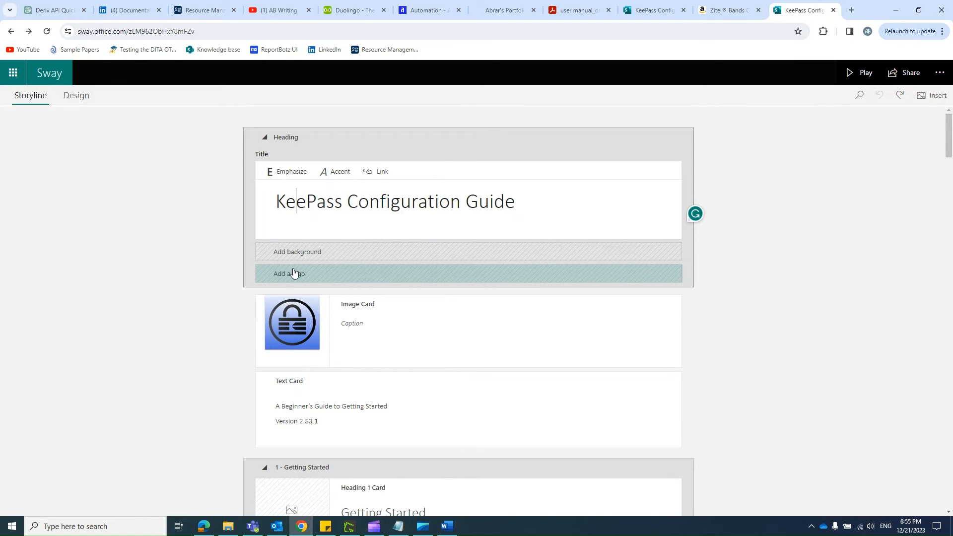
{"action": "left_click", "coordinate": [264, 138]}
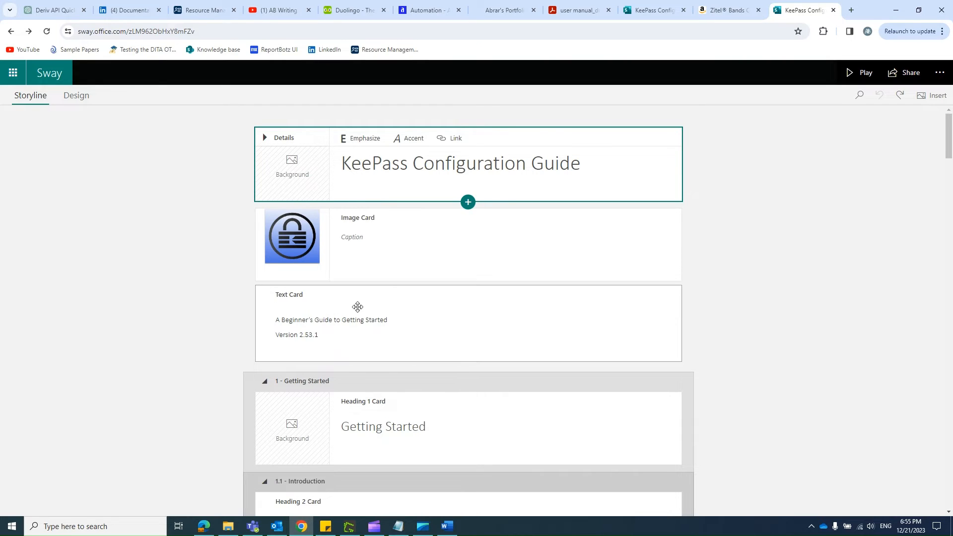
Step: Review the storyline's heading, text and image cards from the subtitle card through the Configure Database section
{"action": "scroll", "coordinate": [783, 295], "scroll_direction": "down", "scroll_amount": 2}
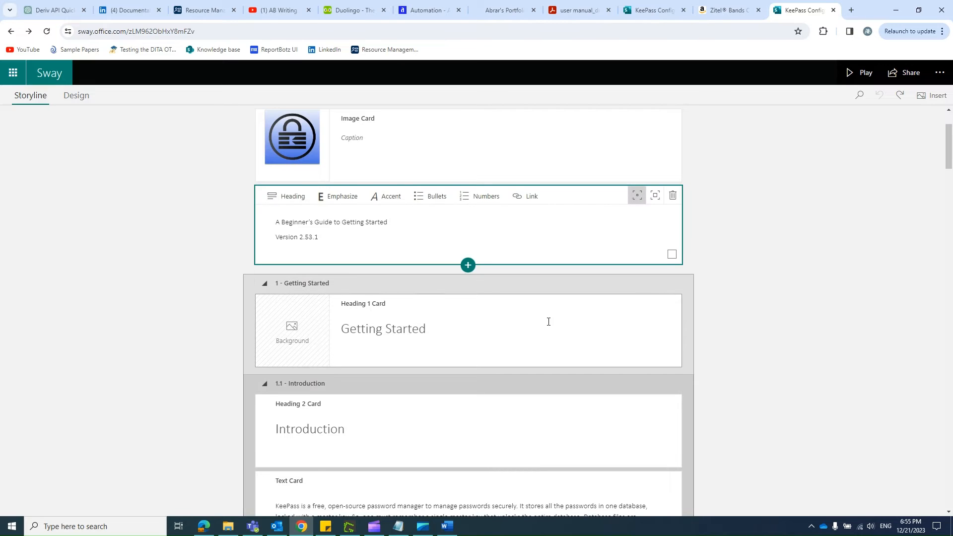
{"action": "scroll", "coordinate": [548, 321], "scroll_direction": "down", "scroll_amount": 15}
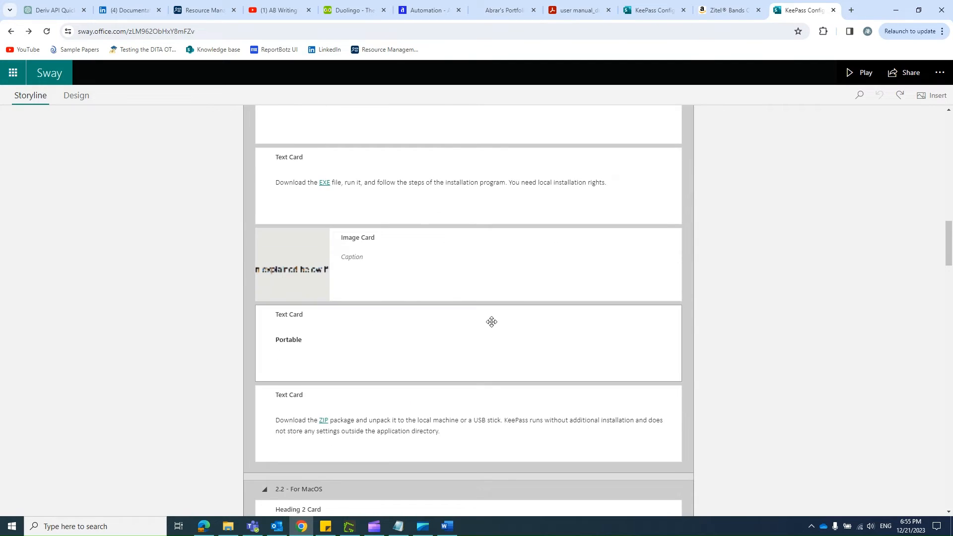
{"action": "scroll", "coordinate": [492, 322], "scroll_direction": "down", "scroll_amount": 15}
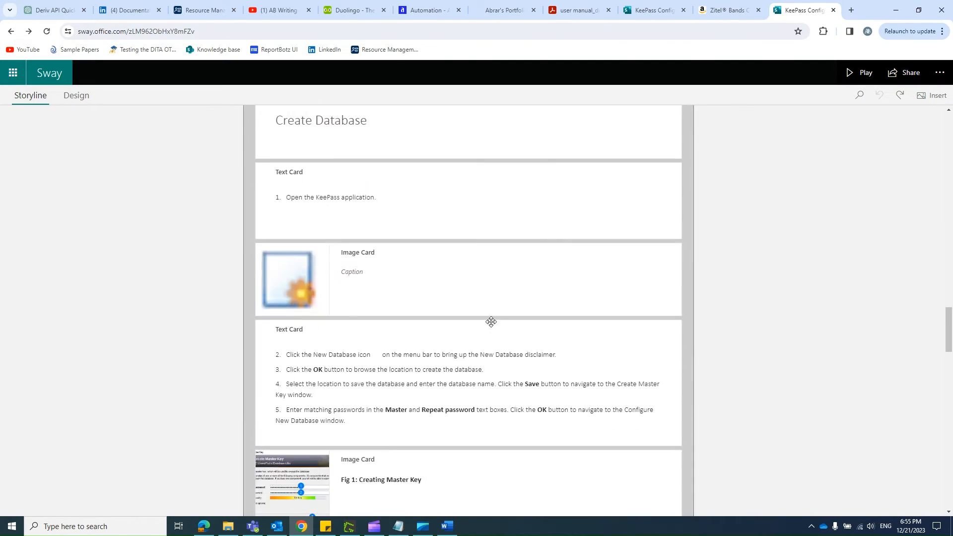
{"action": "scroll", "coordinate": [491, 321], "scroll_direction": "down", "scroll_amount": 8}
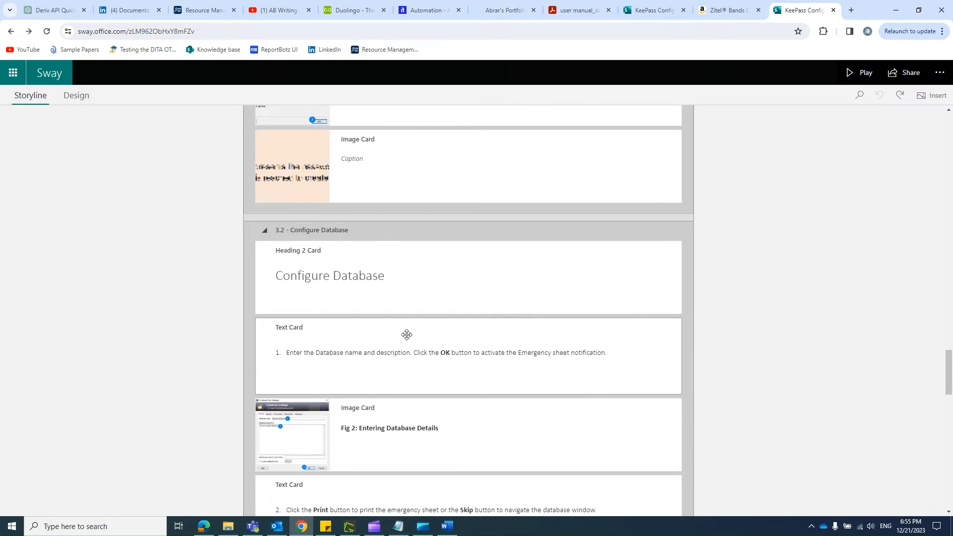
Step: Review the storyline cards from Configure Database down to the Help section and back up to Create Database
{"action": "scroll", "coordinate": [407, 334], "scroll_direction": "down", "scroll_amount": 4}
{"action": "scroll", "coordinate": [407, 335], "scroll_direction": "up", "scroll_amount": 4}
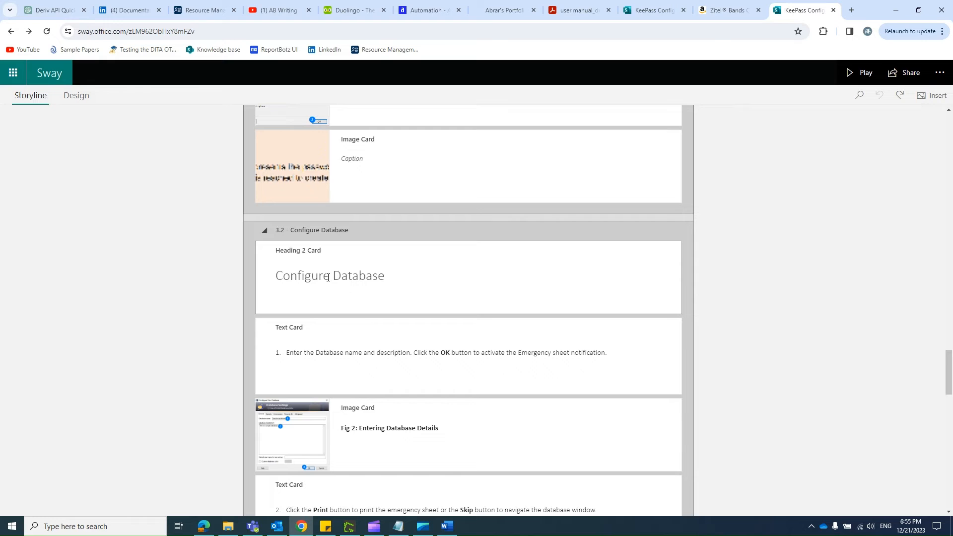
{"action": "scroll", "coordinate": [329, 278], "scroll_direction": "down", "scroll_amount": 20}
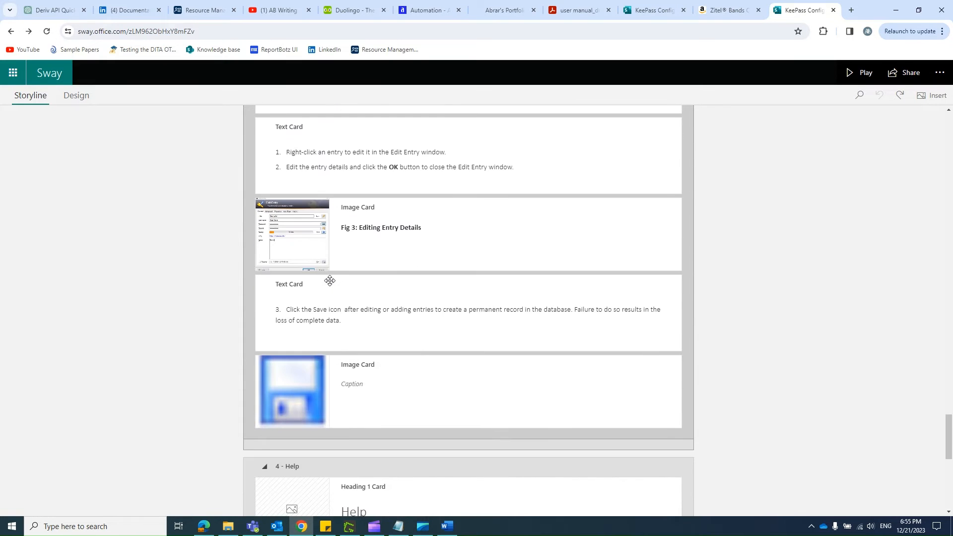
{"action": "scroll", "coordinate": [330, 282], "scroll_direction": "up", "scroll_amount": 20}
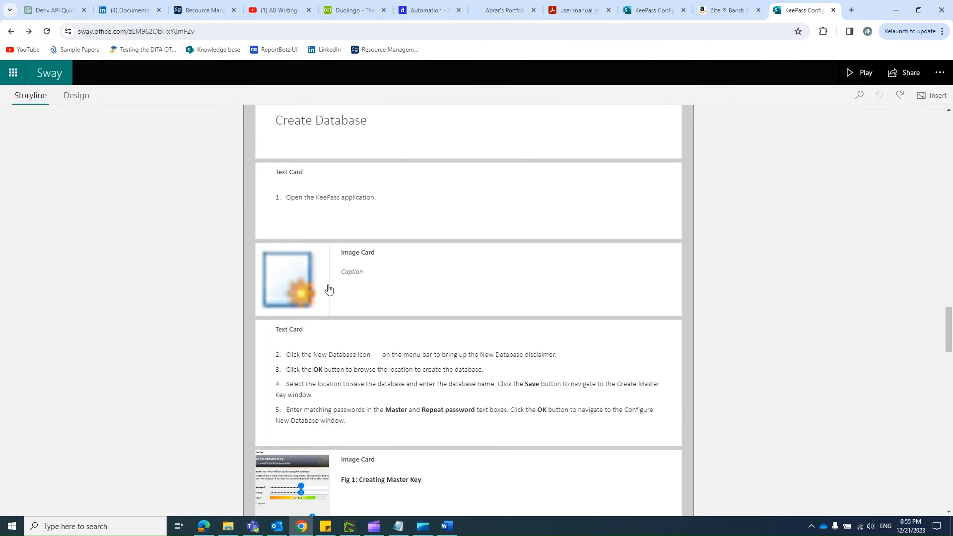
{"action": "scroll", "coordinate": [328, 288], "scroll_direction": "up", "scroll_amount": 1}
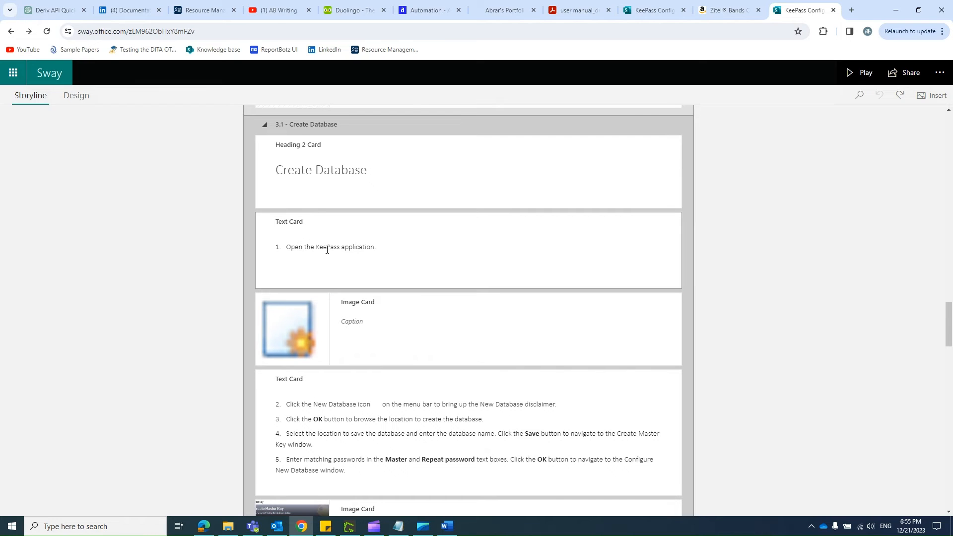
Step: Switch to the Word guide, highlight step 2 of Create Database to check its inline icon, and return to Sway
{"action": "key", "text": "alt+Tab"}
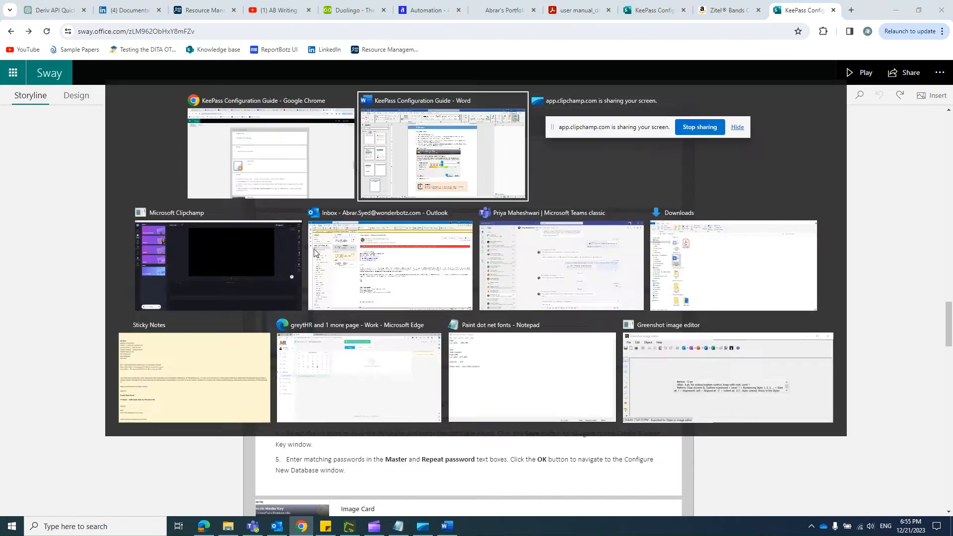
{"action": "left_click", "coordinate": [395, 165]}
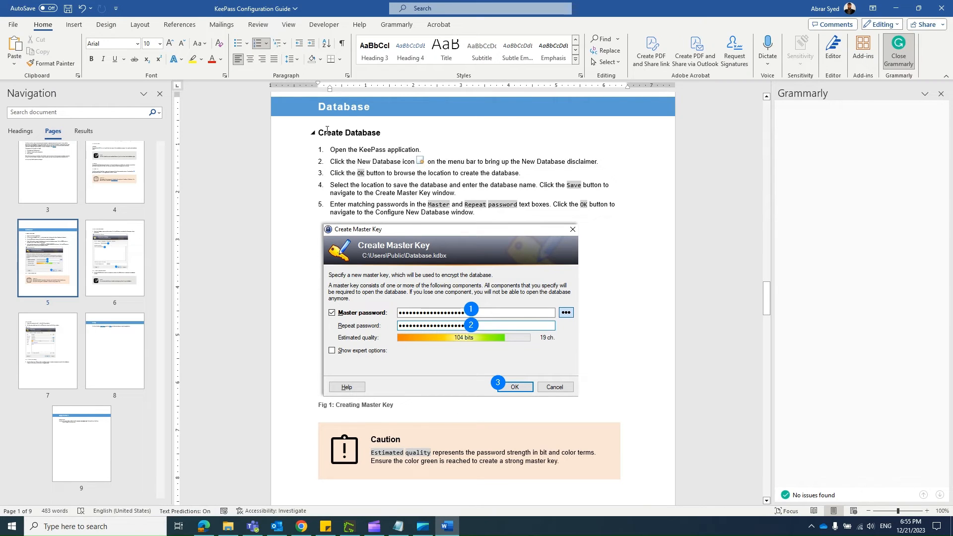
{"action": "left_click_drag", "start_coordinate": [336, 165], "coordinate": [579, 164]}
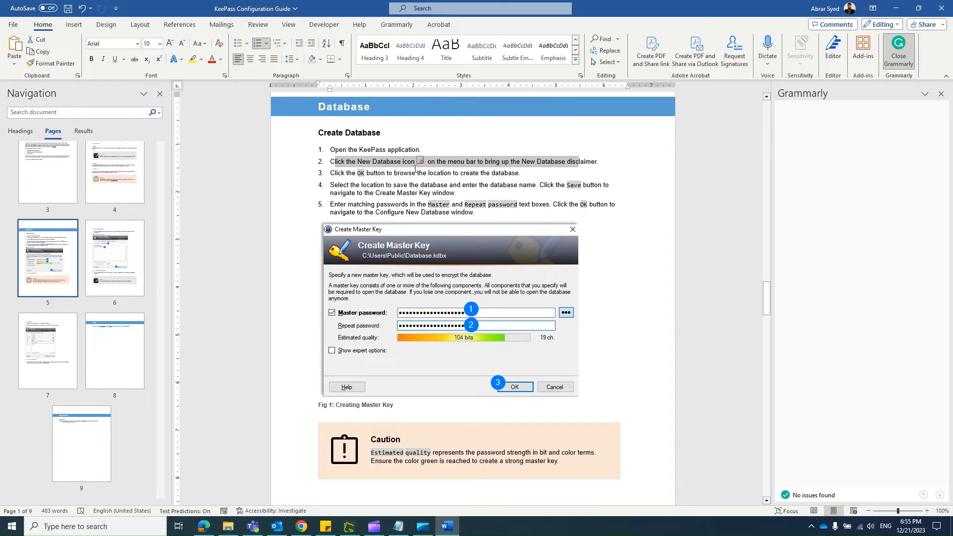
{"action": "key", "text": "alt+Tab"}
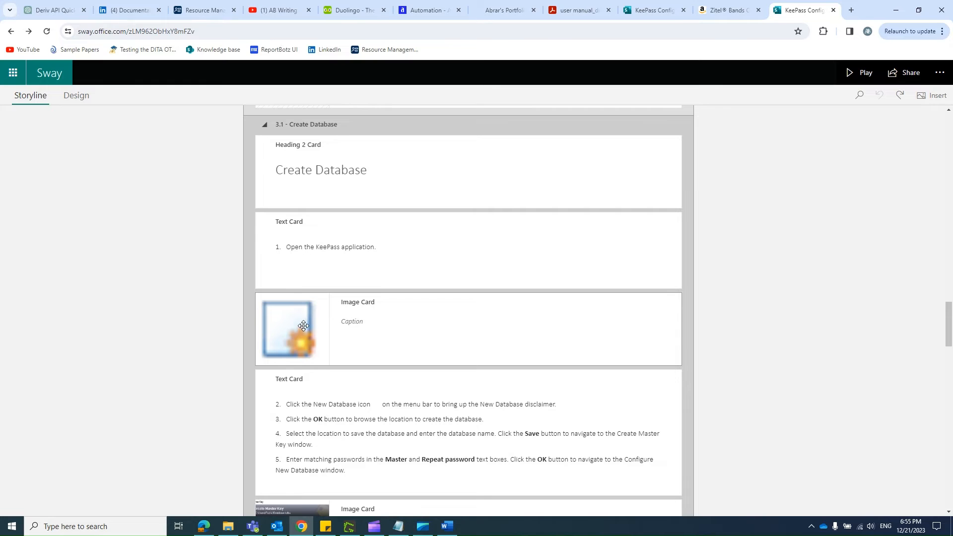
Step: Examine the gap after "icon" in step 2 of the Create Database text card, select the whole line, and select the step 1 card
{"action": "double_click", "coordinate": [367, 405]}
{"action": "double_click", "coordinate": [388, 406]}
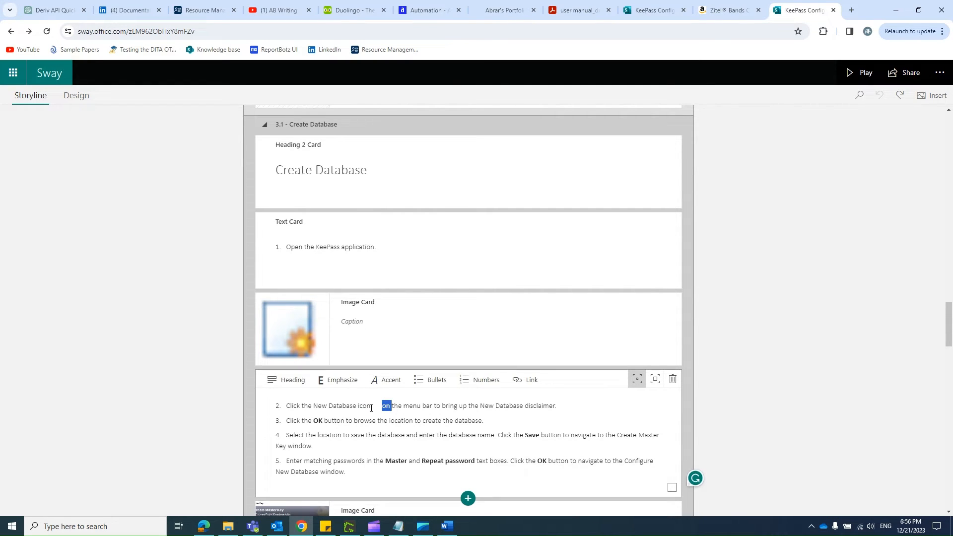
{"action": "left_click", "coordinate": [371, 408]}
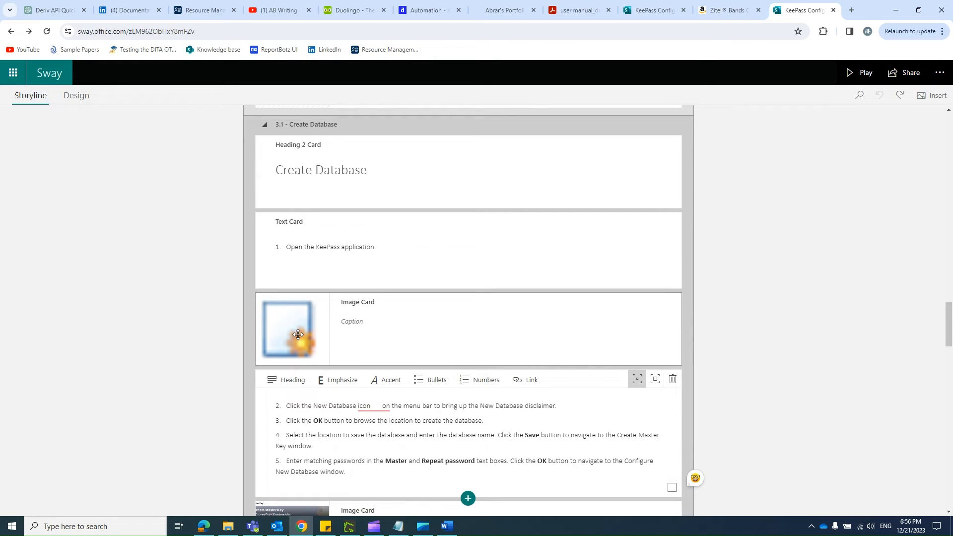
{"action": "mouse_move", "coordinate": [362, 406]}
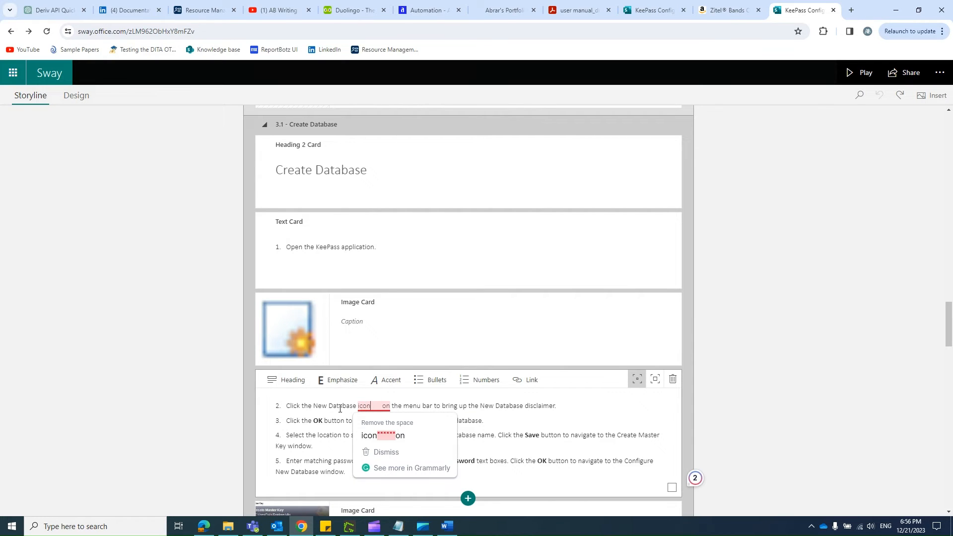
{"action": "triple_click", "coordinate": [339, 408]}
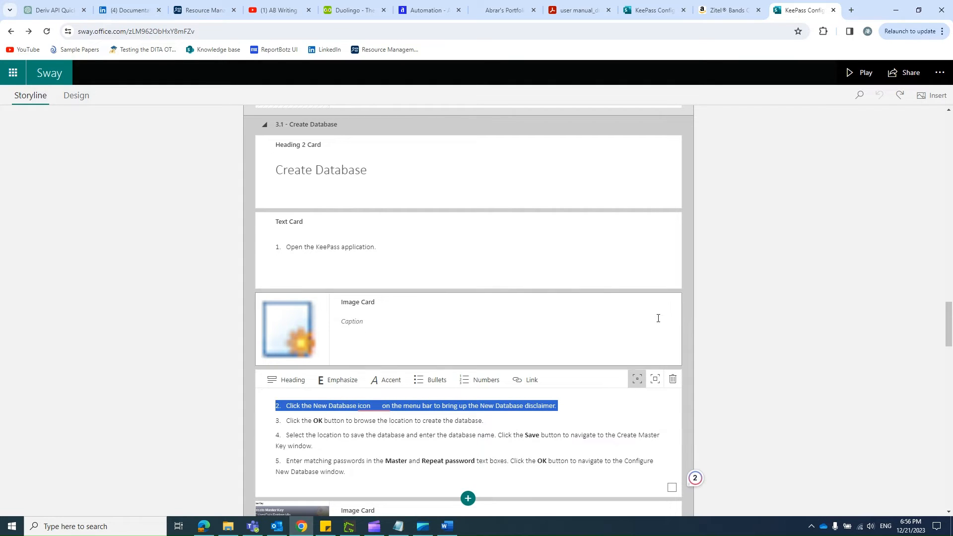
{"action": "left_click", "coordinate": [661, 268]}
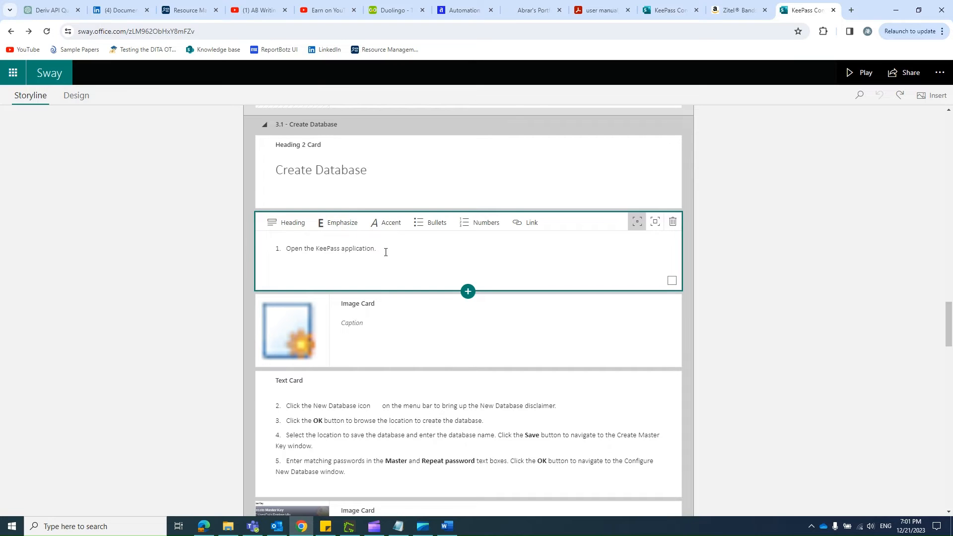
Step: Inspect the text card holding Create Database steps 2 to 5 and the image cards that follow it
{"action": "scroll", "coordinate": [363, 247], "scroll_direction": "down", "scroll_amount": 3}
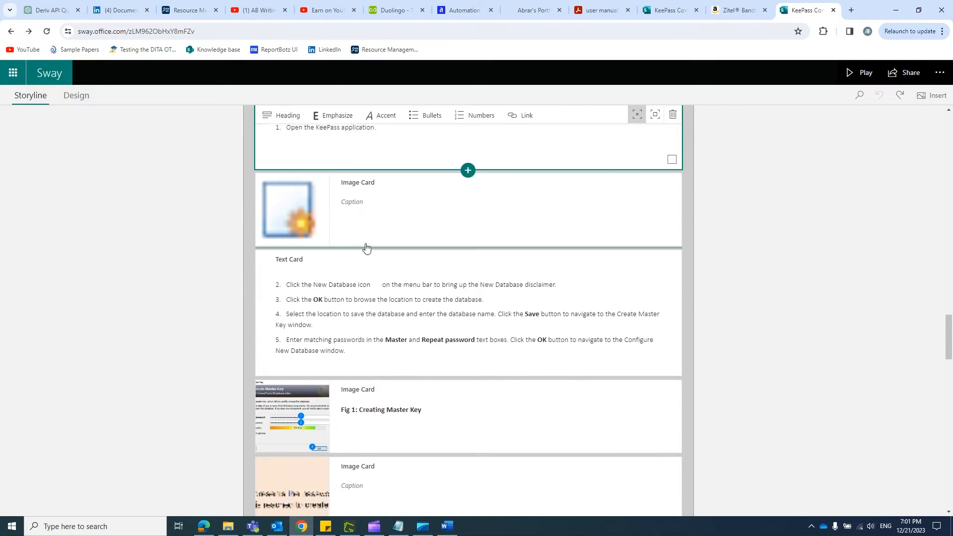
{"action": "left_click", "coordinate": [378, 270]}
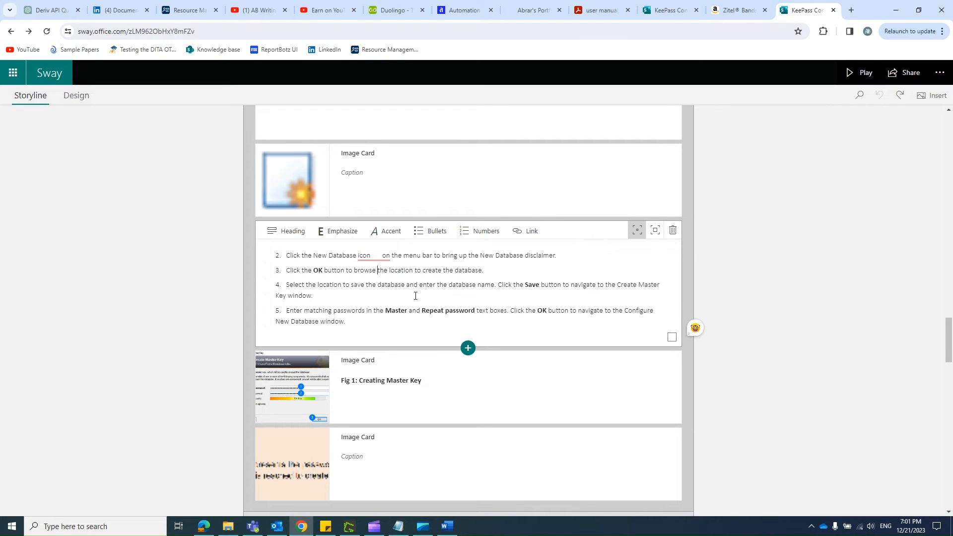
{"action": "scroll", "coordinate": [426, 290], "scroll_direction": "down", "scroll_amount": 7}
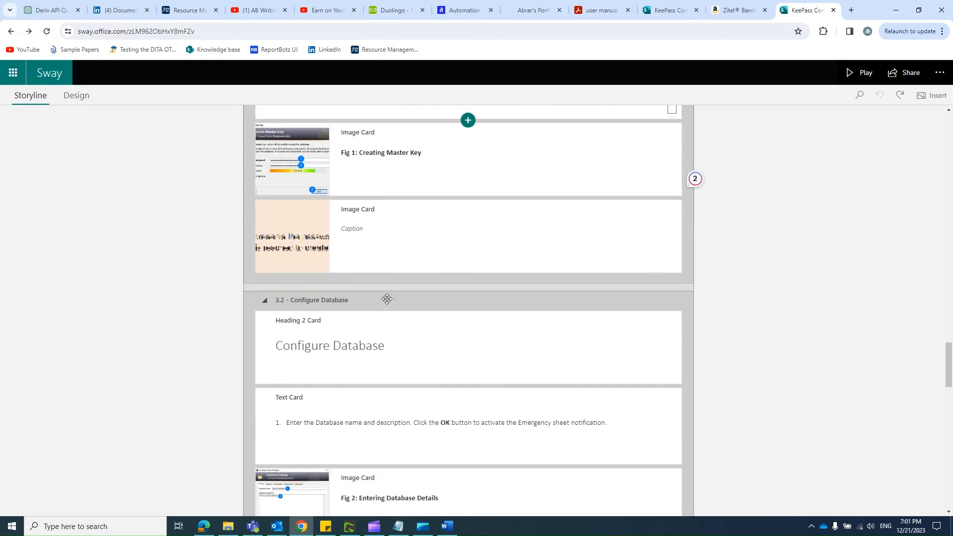
Step: Show the Sway's design preview and review the Create Database steps, the Fig 1 image and the Caution note
{"action": "left_click", "coordinate": [83, 97]}
{"action": "scroll", "coordinate": [397, 311], "scroll_direction": "down", "scroll_amount": 3}
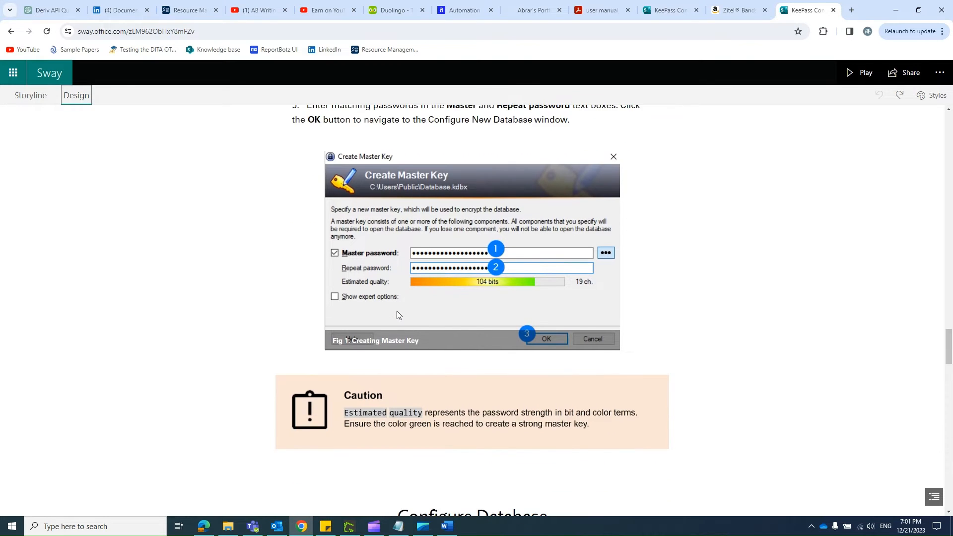
{"action": "scroll", "coordinate": [397, 311], "scroll_direction": "up", "scroll_amount": 3}
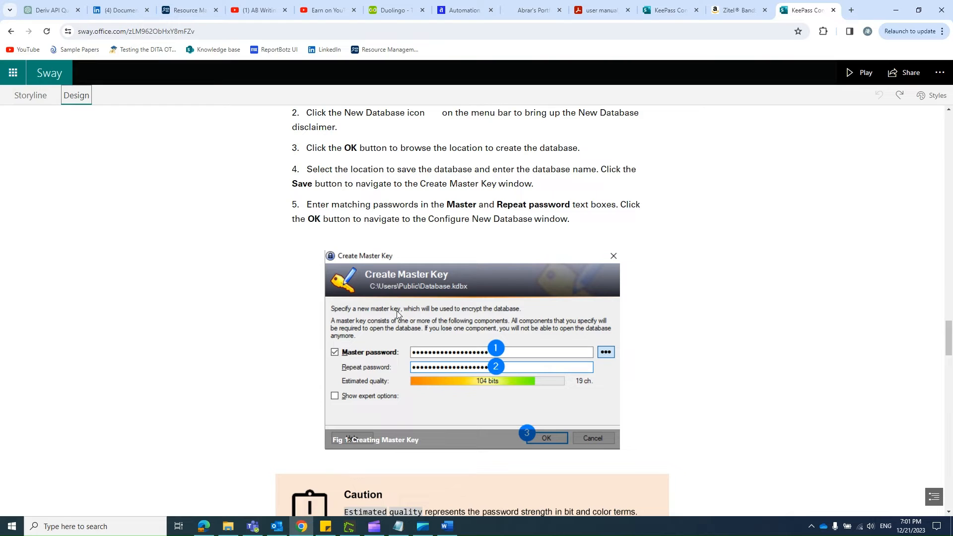
{"action": "scroll", "coordinate": [397, 310], "scroll_direction": "up", "scroll_amount": 2}
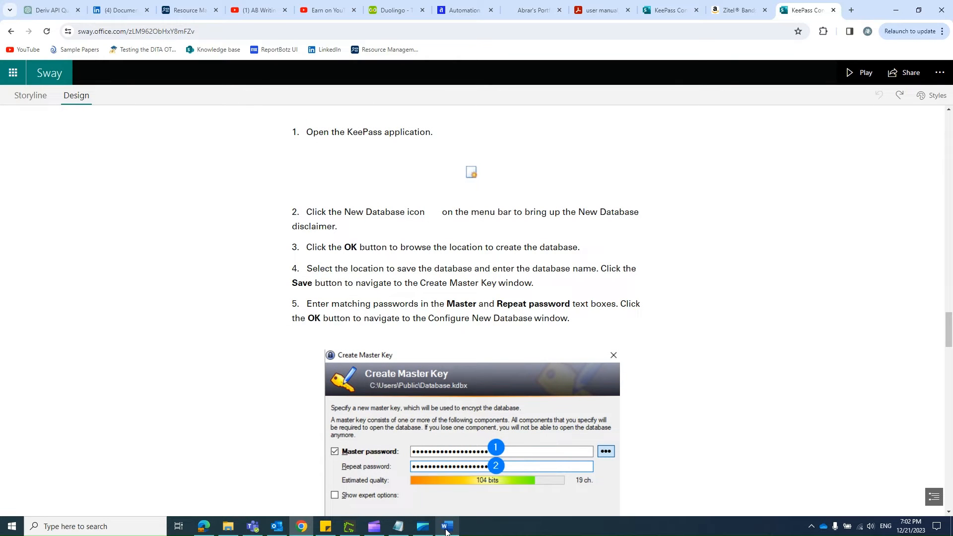
Step: Compare the Create Database page in Word with Sway's design preview, including the Configure Database section
{"action": "left_click", "coordinate": [446, 527]}
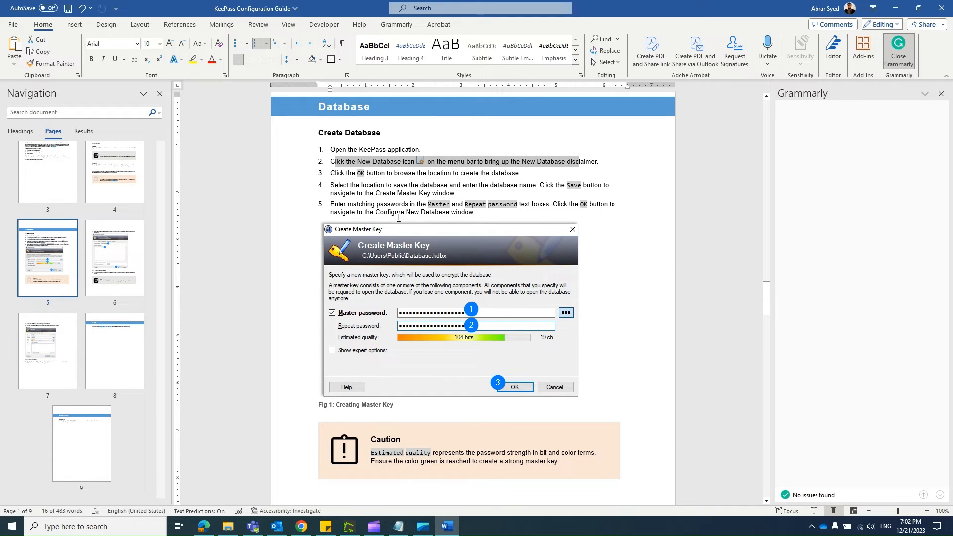
{"action": "key", "text": "alt+Tab"}
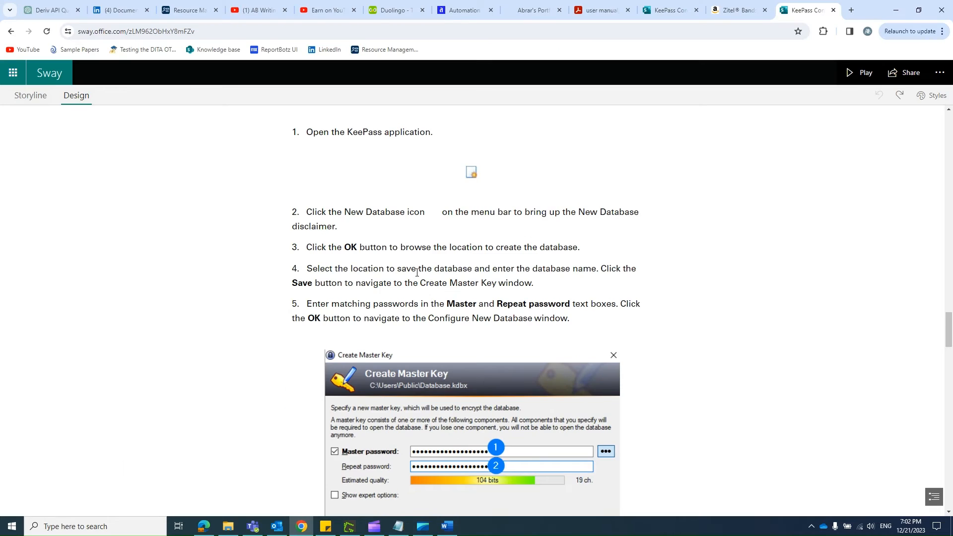
{"action": "left_click_drag", "start_coordinate": [945, 342], "coordinate": [949, 382]}
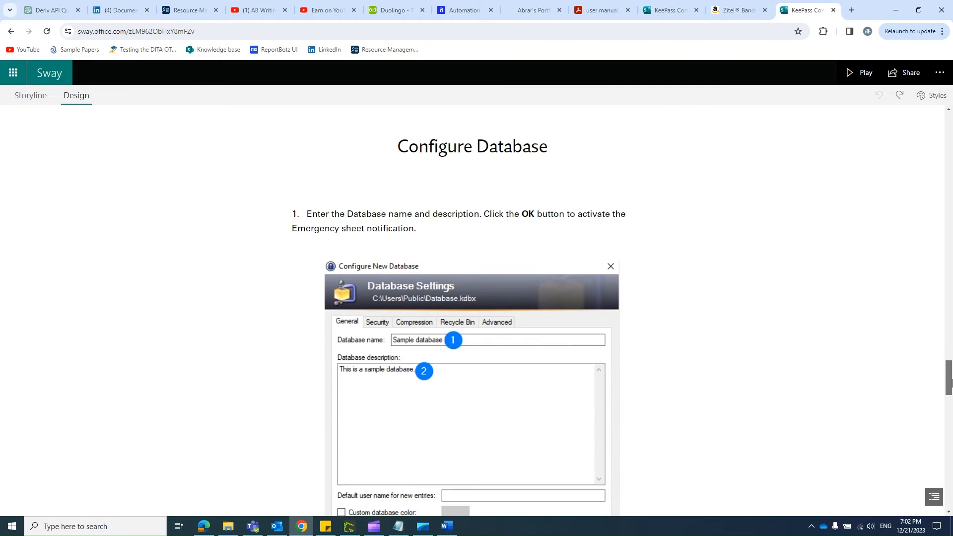
{"action": "key", "text": "alt+Tab"}
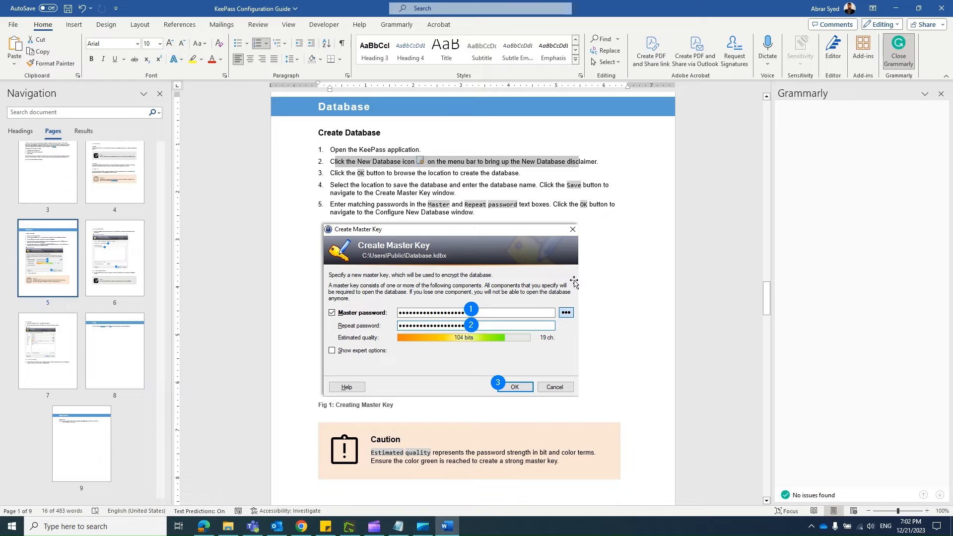
{"action": "key", "text": "alt+Tab"}
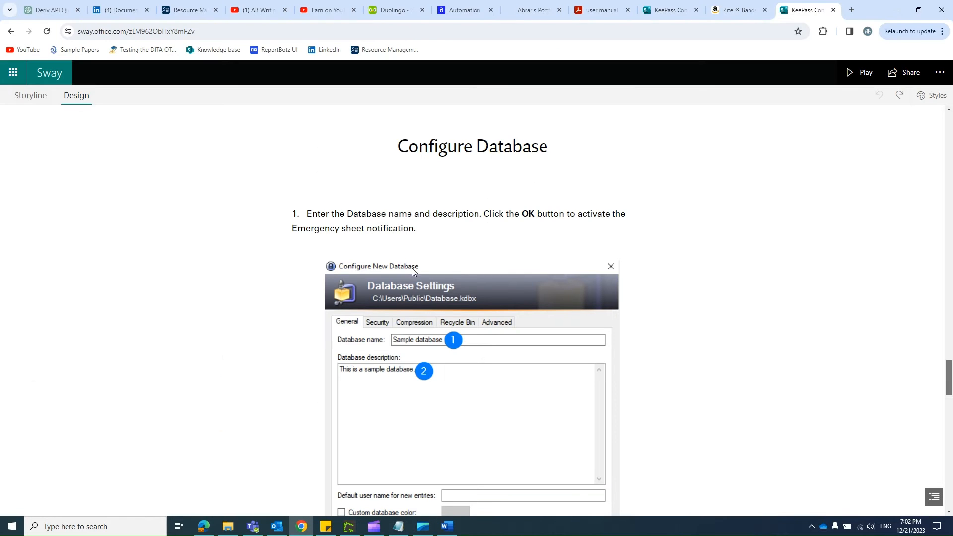
Step: Jump to the Help section from the section overview, and return to the title banner and logo in the design preview
{"action": "left_click", "coordinate": [935, 497]}
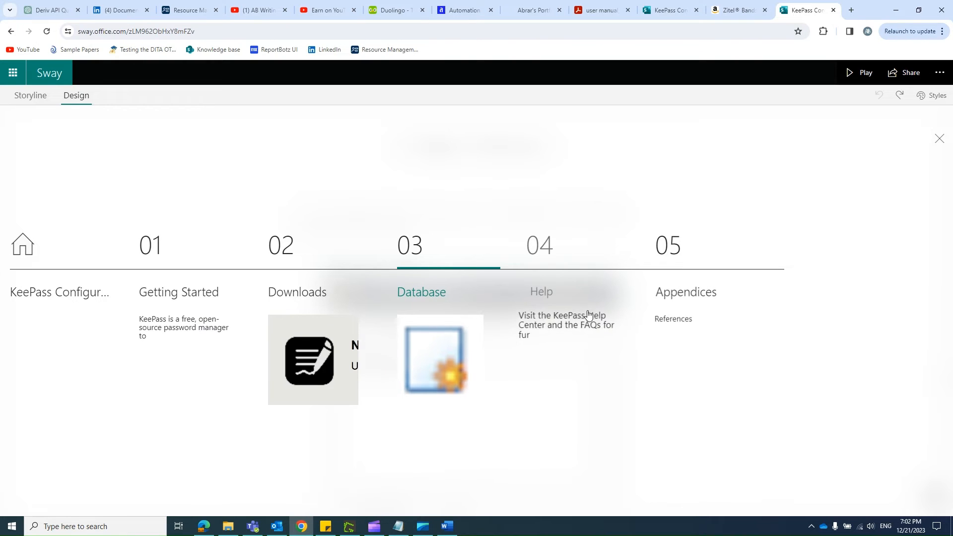
{"action": "left_click", "coordinate": [539, 304]}
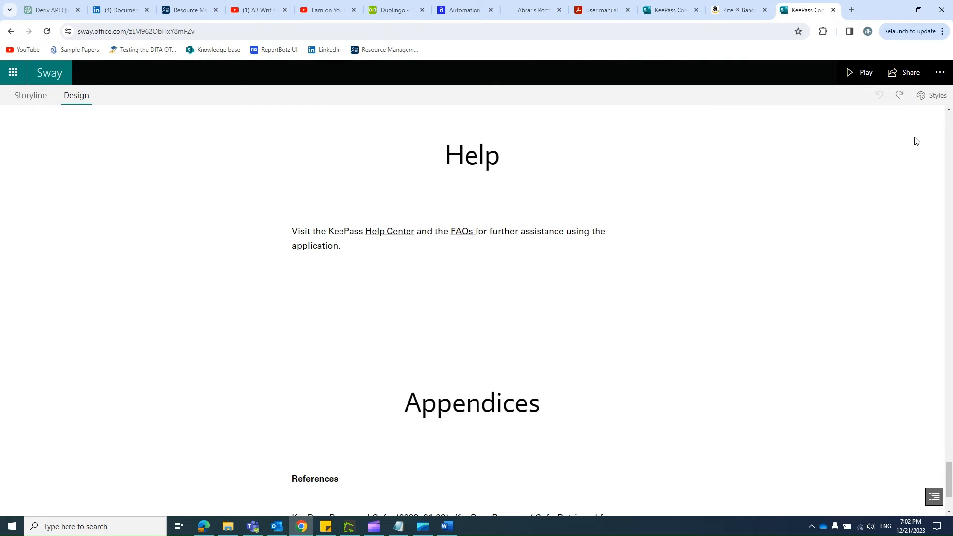
{"action": "scroll", "coordinate": [792, 189], "scroll_direction": "up", "scroll_amount": 20}
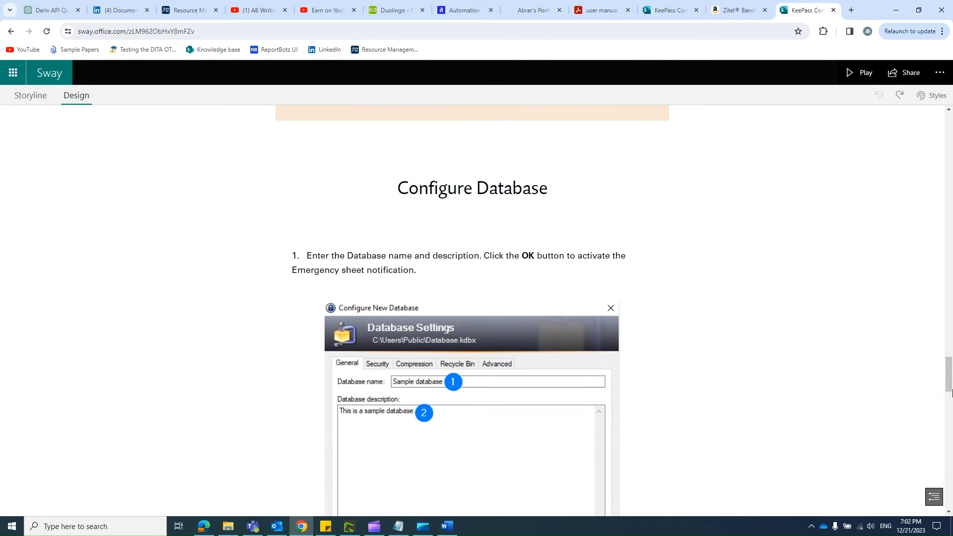
{"action": "left_click_drag", "start_coordinate": [949, 376], "coordinate": [951, 148]}
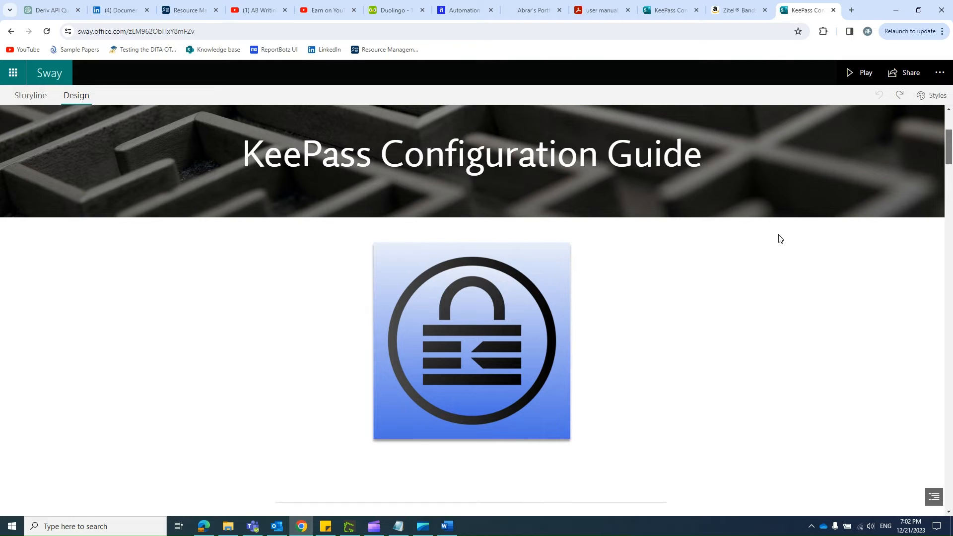
{"action": "left_click_drag", "start_coordinate": [949, 147], "coordinate": [951, 134]}
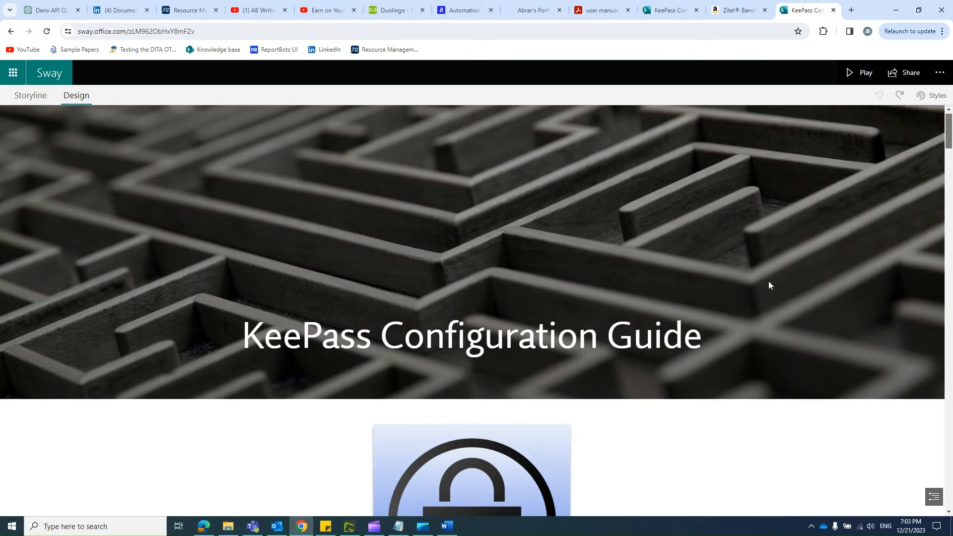
{"action": "scroll", "coordinate": [764, 285], "scroll_direction": "down", "scroll_amount": 6}
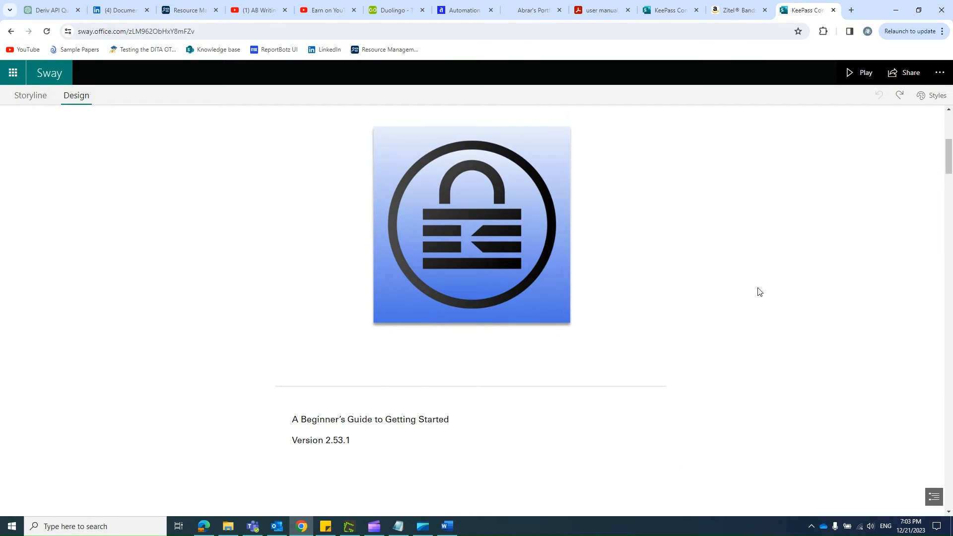
{"action": "scroll", "coordinate": [759, 291], "scroll_direction": "up", "scroll_amount": 5}
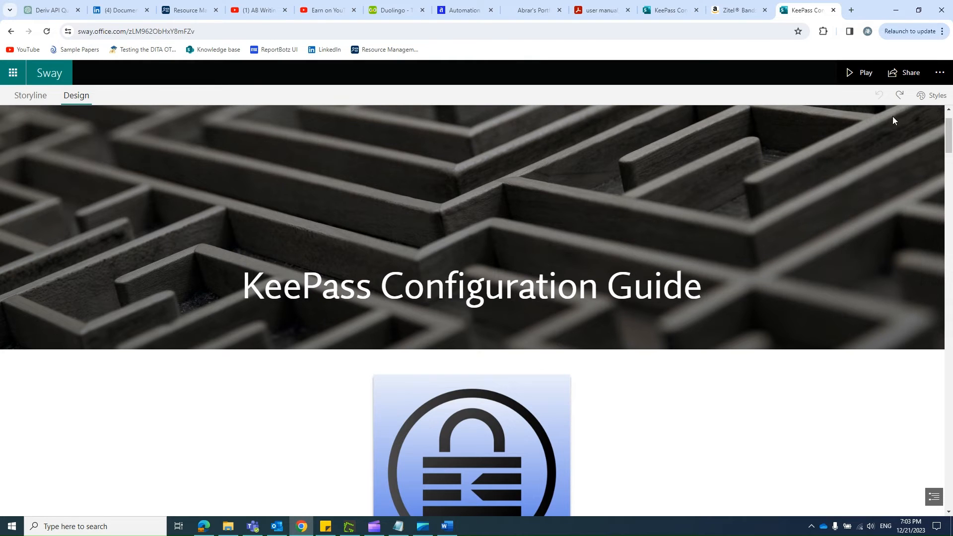
Step: Change the Sway's layout style to Horizontal and page forward to the Getting Started and Introduction sections
{"action": "left_click", "coordinate": [930, 99]}
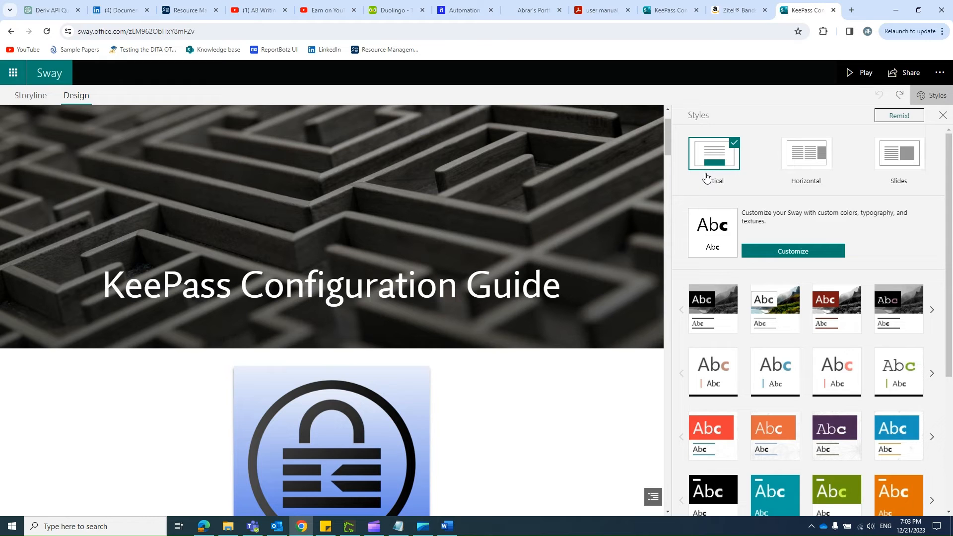
{"action": "left_click", "coordinate": [796, 164]}
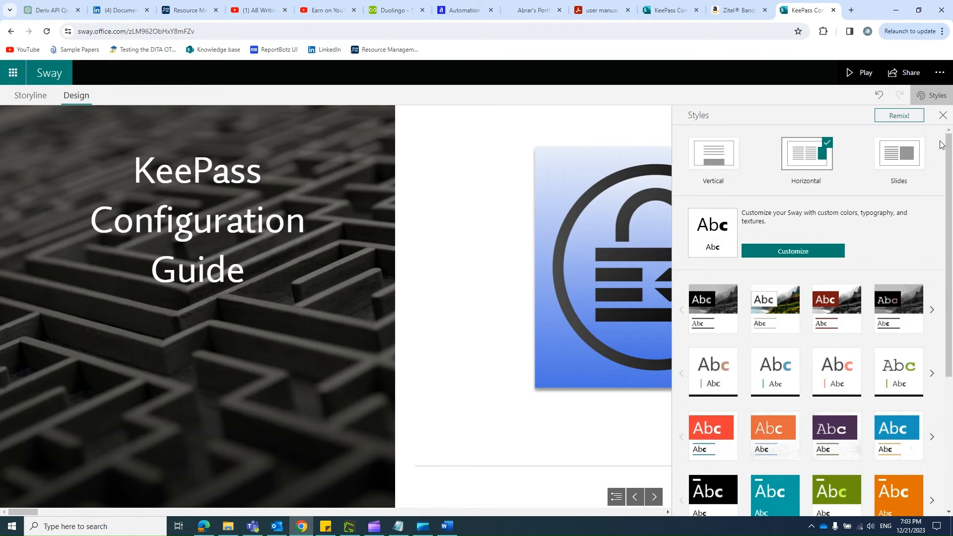
{"action": "left_click", "coordinate": [943, 115]}
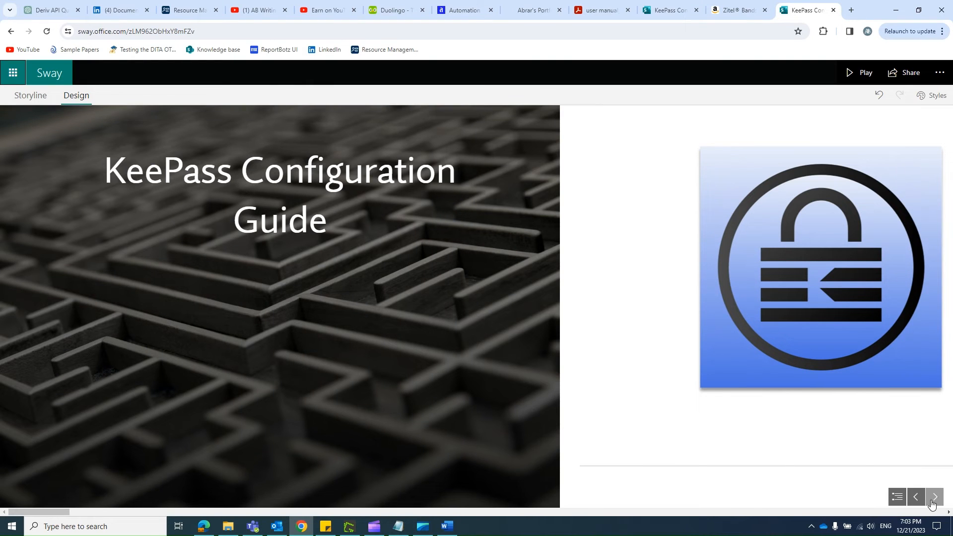
{"action": "left_click", "coordinate": [934, 497]}
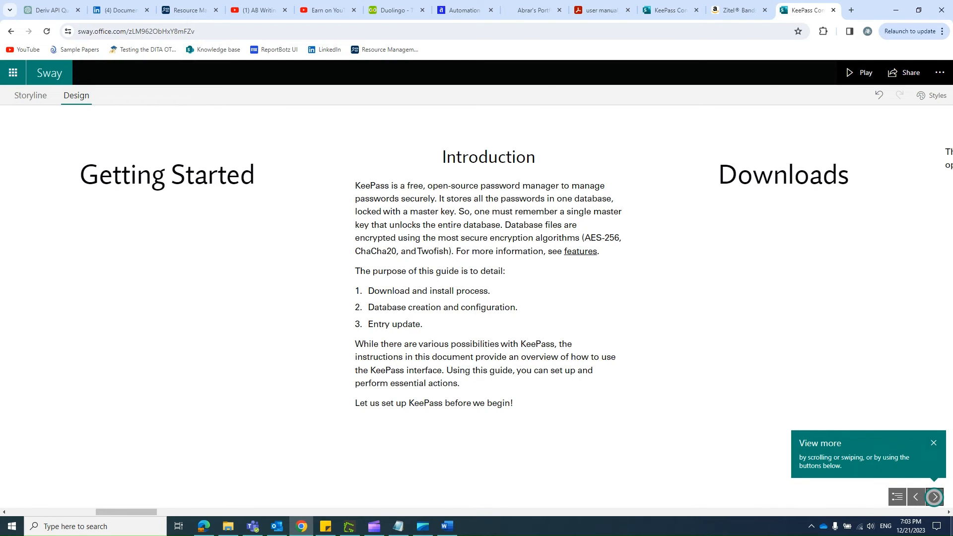
Step: Page forward to the Downloads section and switch the Sway's layout style to Slides
{"action": "left_click", "coordinate": [935, 497]}
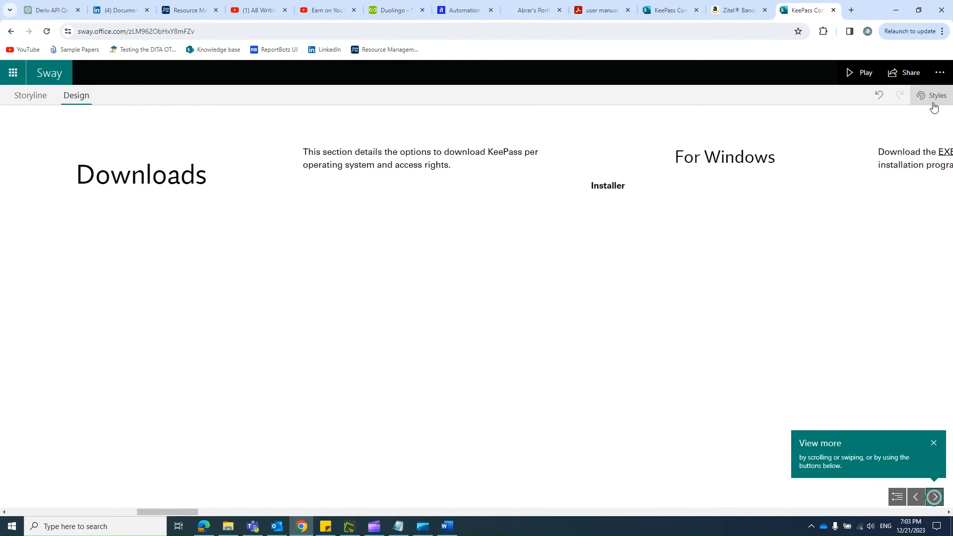
{"action": "left_click", "coordinate": [933, 103]}
{"action": "left_click", "coordinate": [896, 164]}
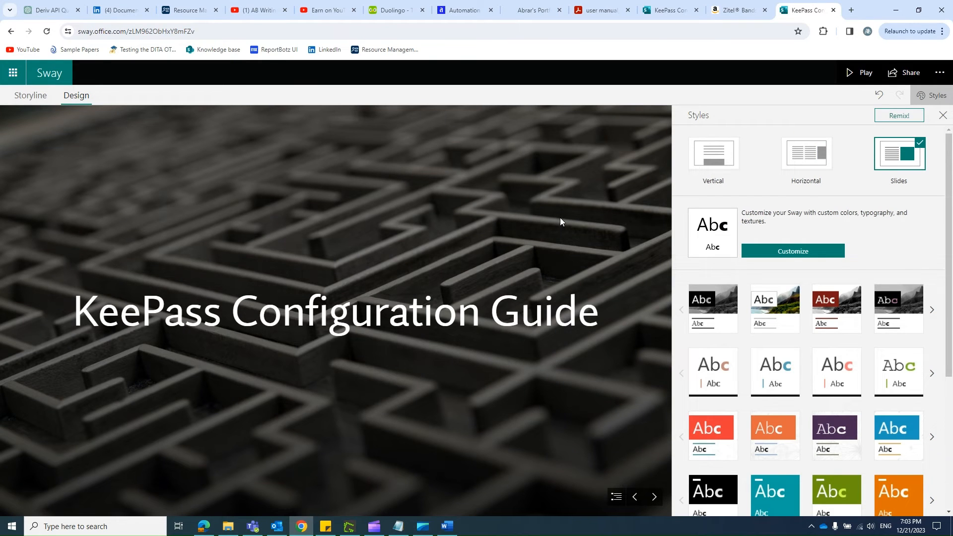
{"action": "left_click", "coordinate": [943, 115]}
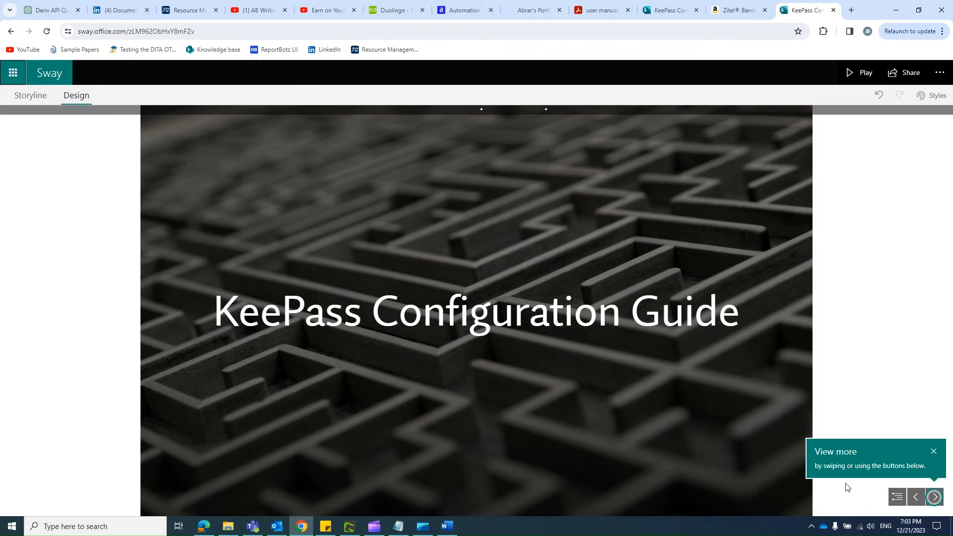
Step: Page through the slides from the title and logo to the Downloads introduction to examine the Slides layout
{"action": "left_click", "coordinate": [935, 497]}
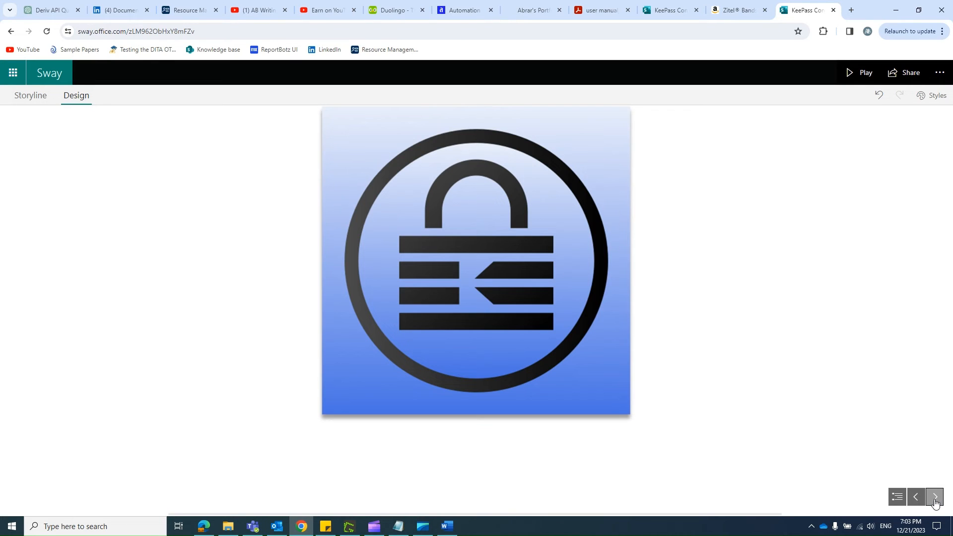
{"action": "left_click", "coordinate": [916, 497]}
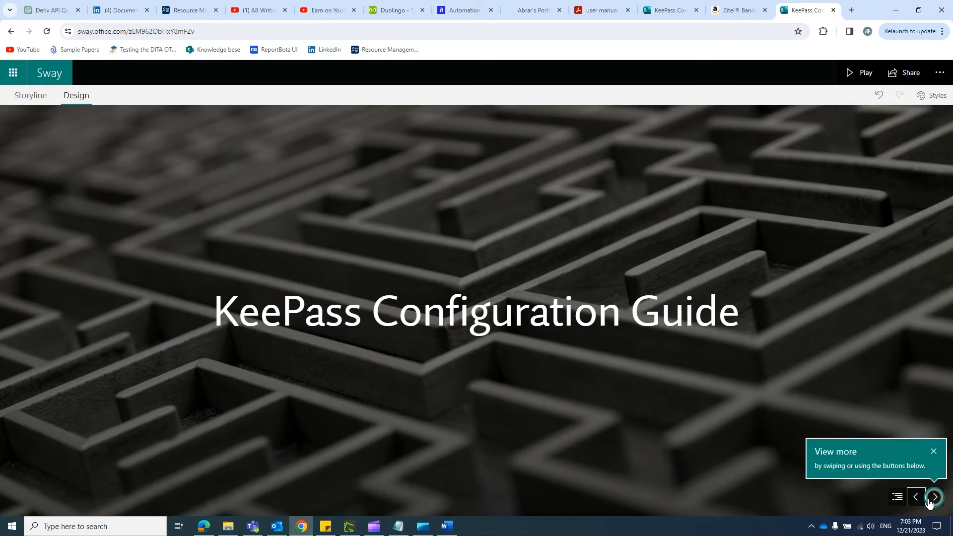
{"action": "left_click", "coordinate": [932, 502]}
{"action": "left_click", "coordinate": [933, 501]}
{"action": "left_click", "coordinate": [935, 502]}
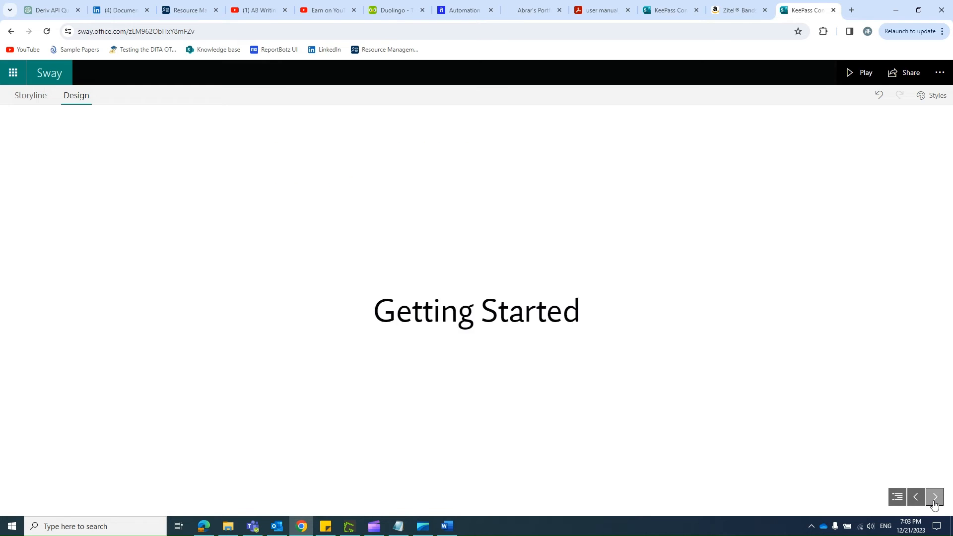
{"action": "left_click", "coordinate": [935, 502]}
{"action": "left_click", "coordinate": [935, 503]}
{"action": "left_click", "coordinate": [934, 503]}
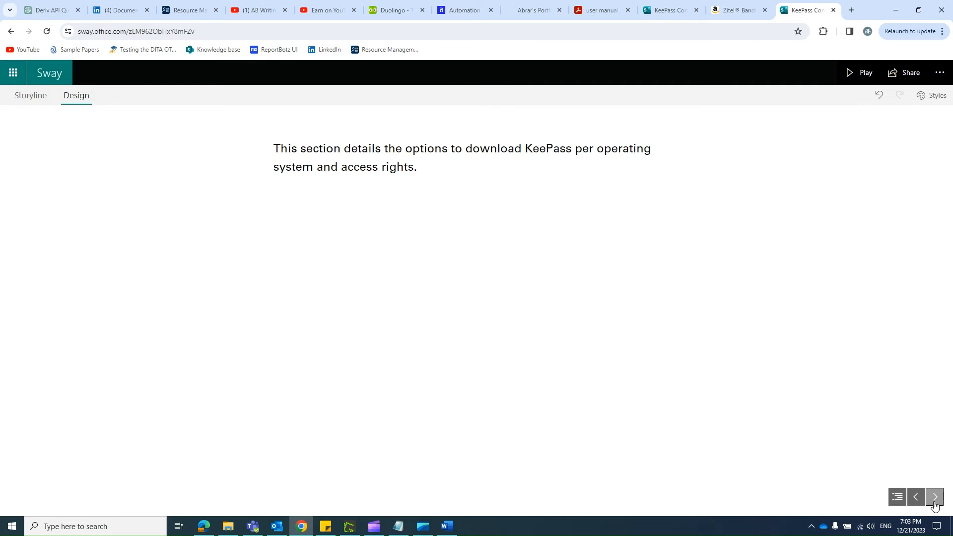
Step: Change the layout style to Vertical, apply Style 2, Variation 1, and review the title, logo and Introduction
{"action": "left_click", "coordinate": [931, 94]}
{"action": "left_click", "coordinate": [702, 156]}
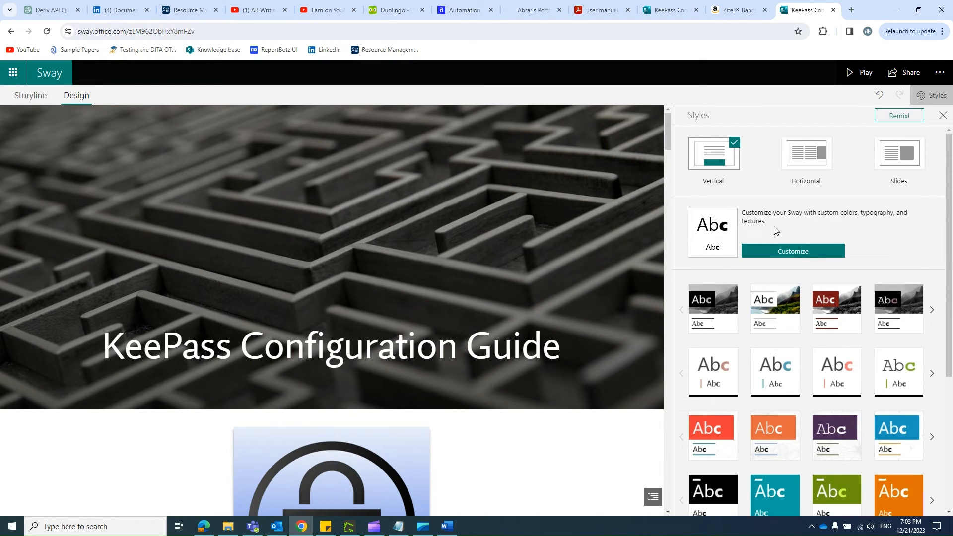
{"action": "left_click", "coordinate": [713, 368]}
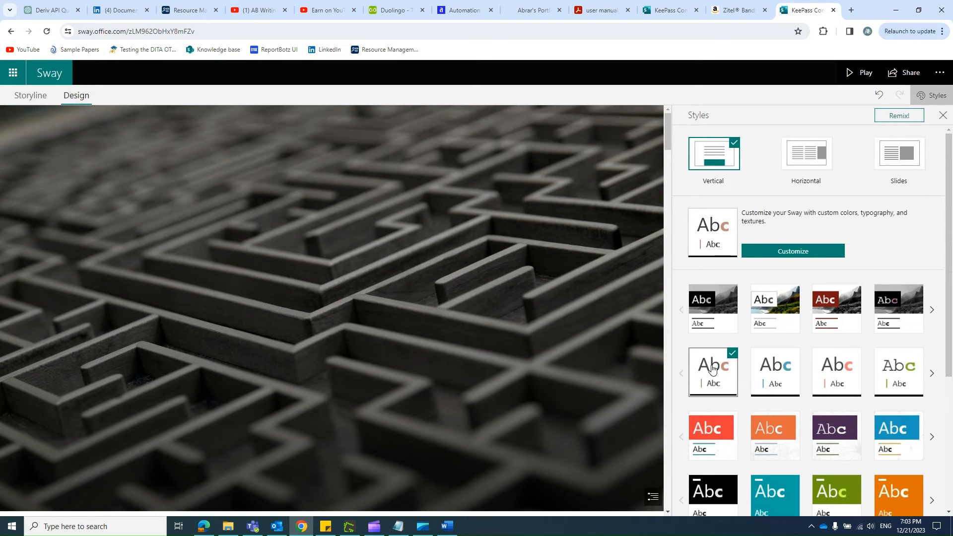
{"action": "scroll", "coordinate": [554, 330], "scroll_direction": "down", "scroll_amount": 3}
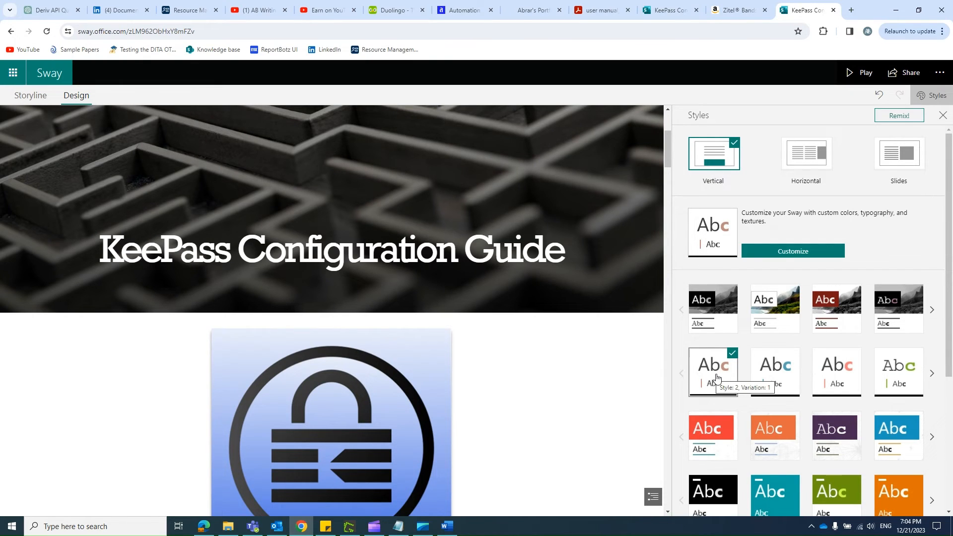
{"action": "scroll", "coordinate": [522, 373], "scroll_direction": "down", "scroll_amount": 10}
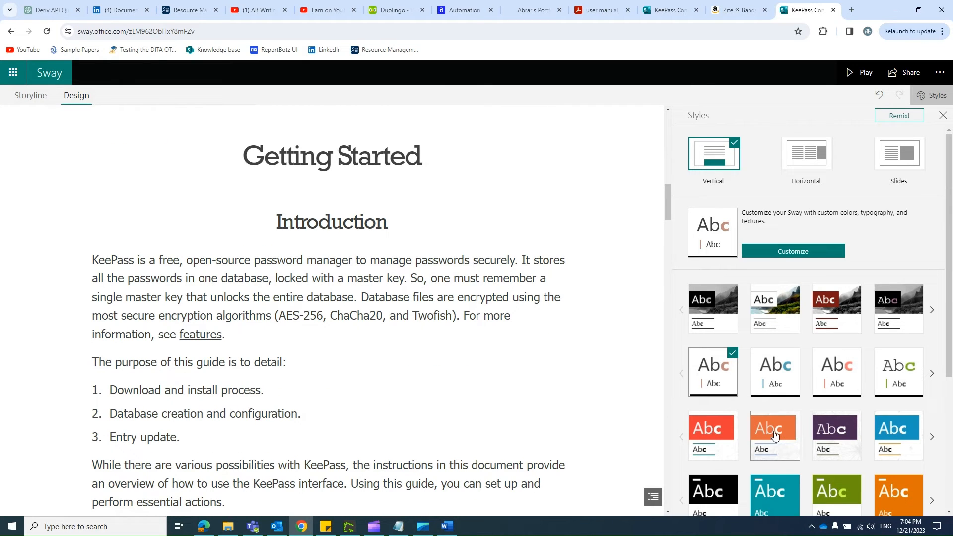
Step: Try the Style 5 variation with the black-and-white floral texture and preview it on the Downloads content
{"action": "scroll", "coordinate": [775, 436], "scroll_direction": "down", "scroll_amount": 3}
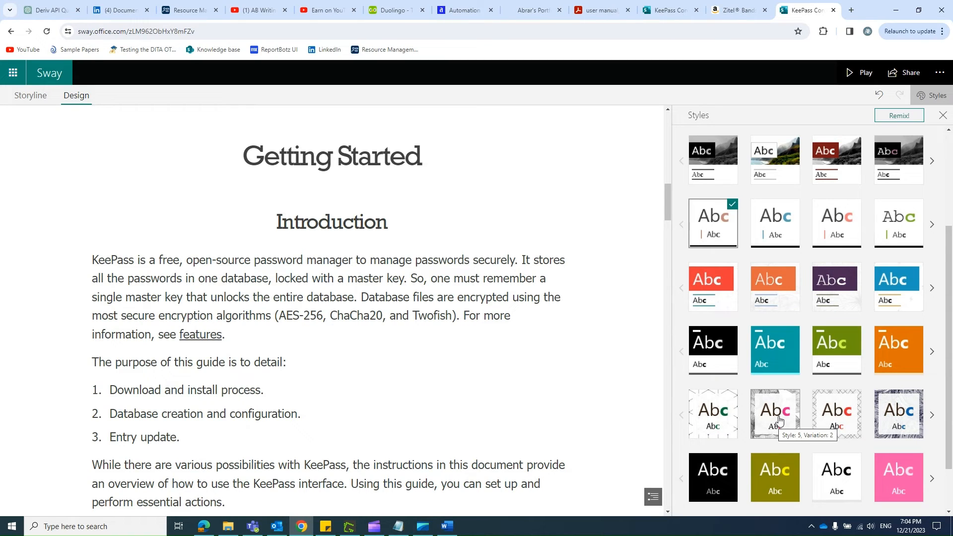
{"action": "left_click", "coordinate": [779, 420]}
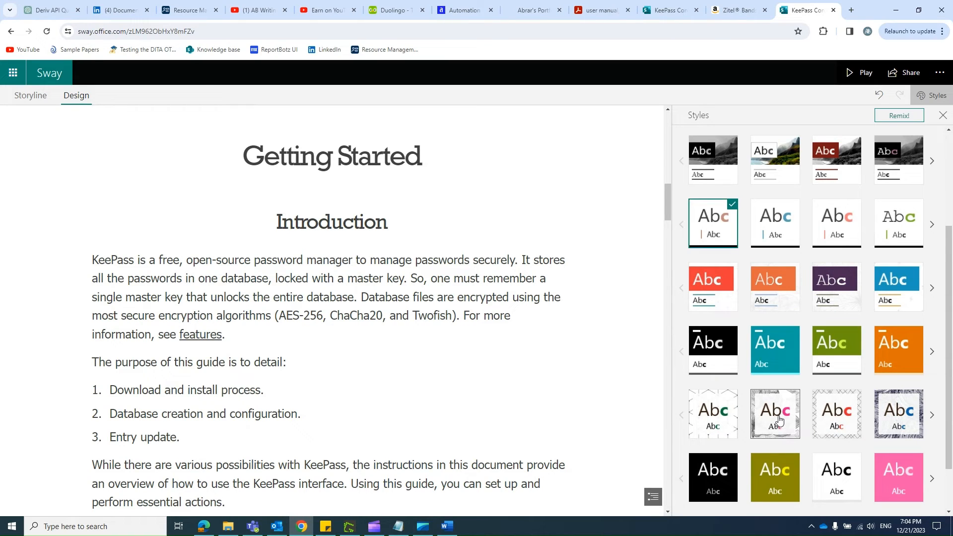
{"action": "left_click", "coordinate": [933, 416]}
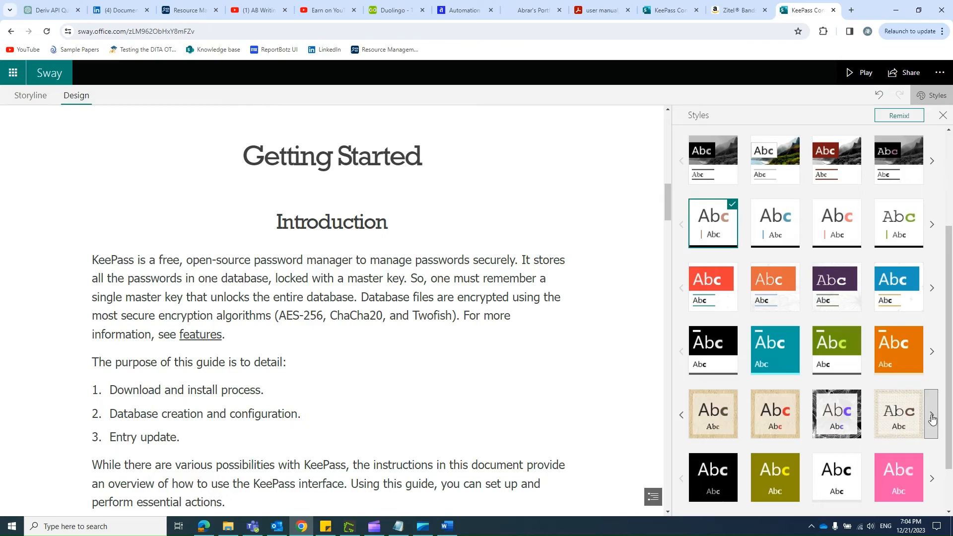
{"action": "left_click", "coordinate": [838, 417]}
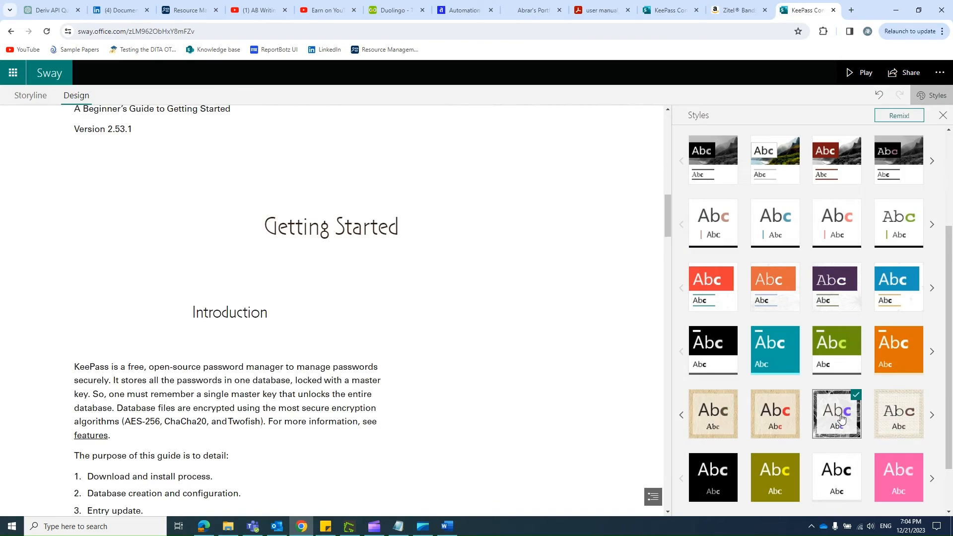
{"action": "scroll", "coordinate": [457, 343], "scroll_direction": "down", "scroll_amount": 15}
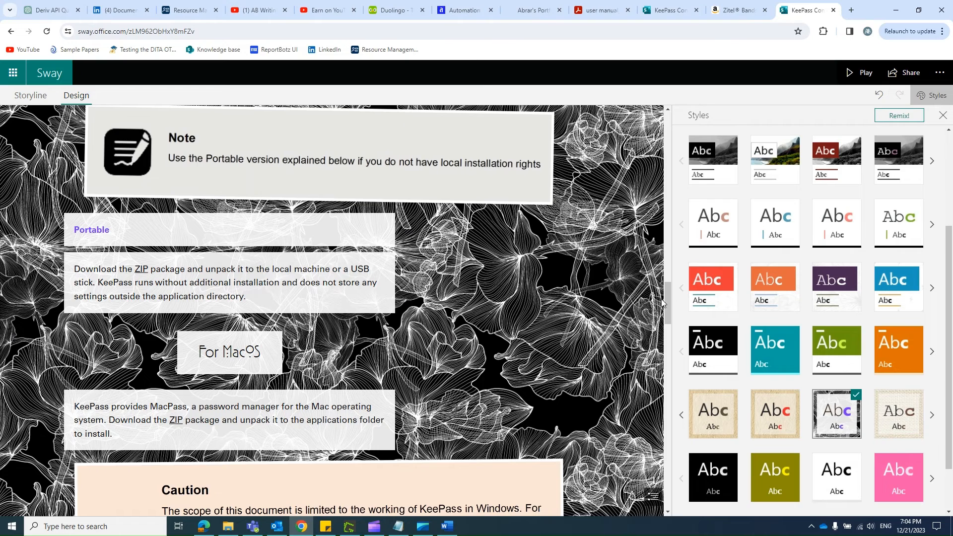
Step: Reapply Style 2, Variation 1, and customize it by trying the curated color palettes, choosing the third one with the orange accent
{"action": "left_click", "coordinate": [709, 234]}
{"action": "scroll", "coordinate": [823, 298], "scroll_direction": "up", "scroll_amount": 3}
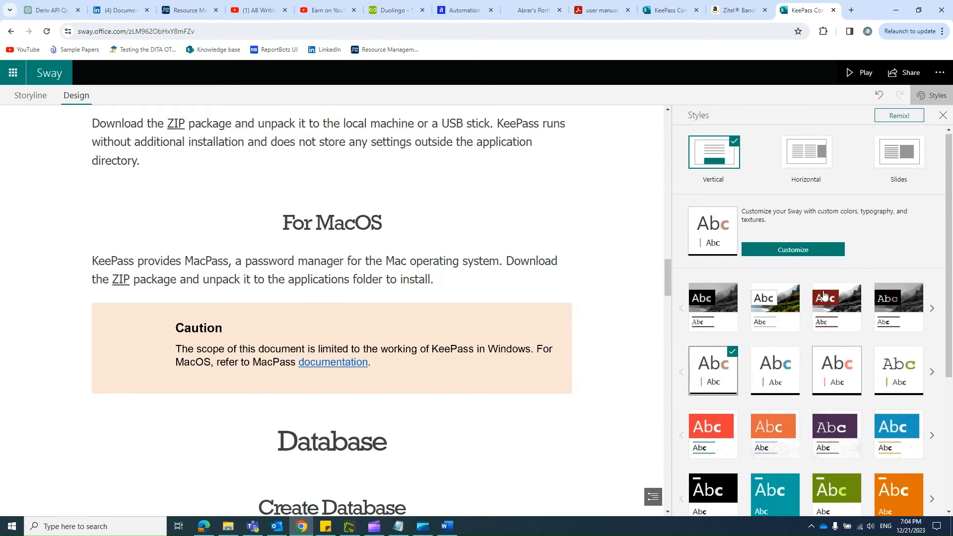
{"action": "left_click", "coordinate": [794, 255]}
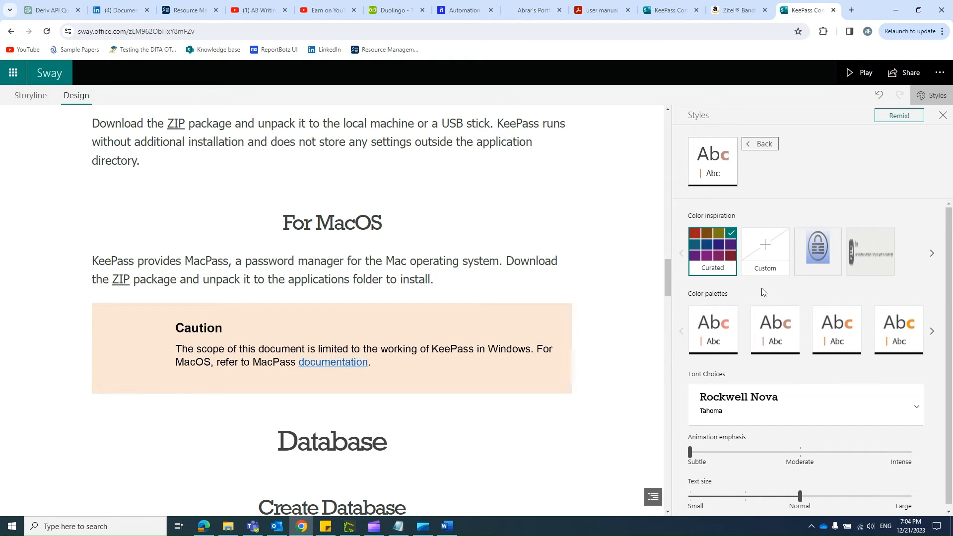
{"action": "left_click", "coordinate": [714, 250]}
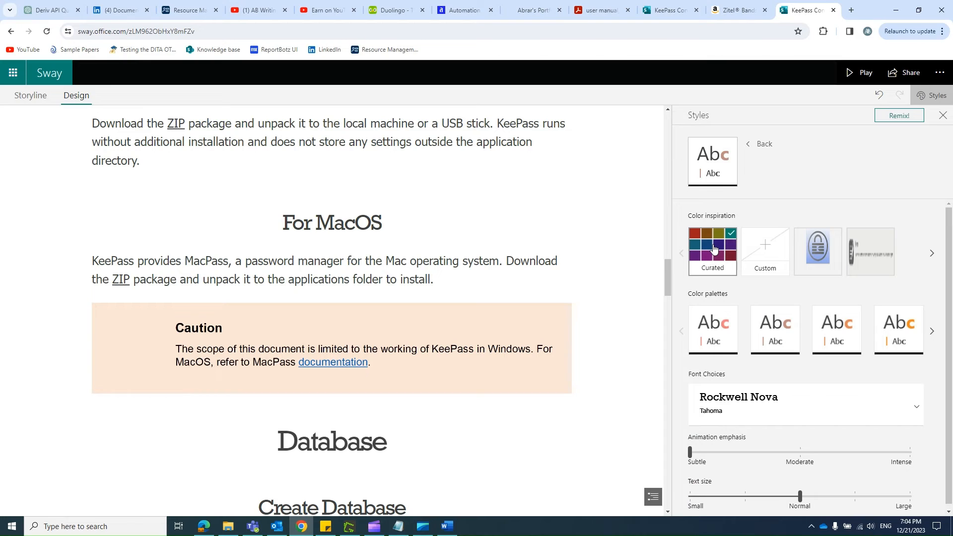
{"action": "left_click", "coordinate": [715, 338]}
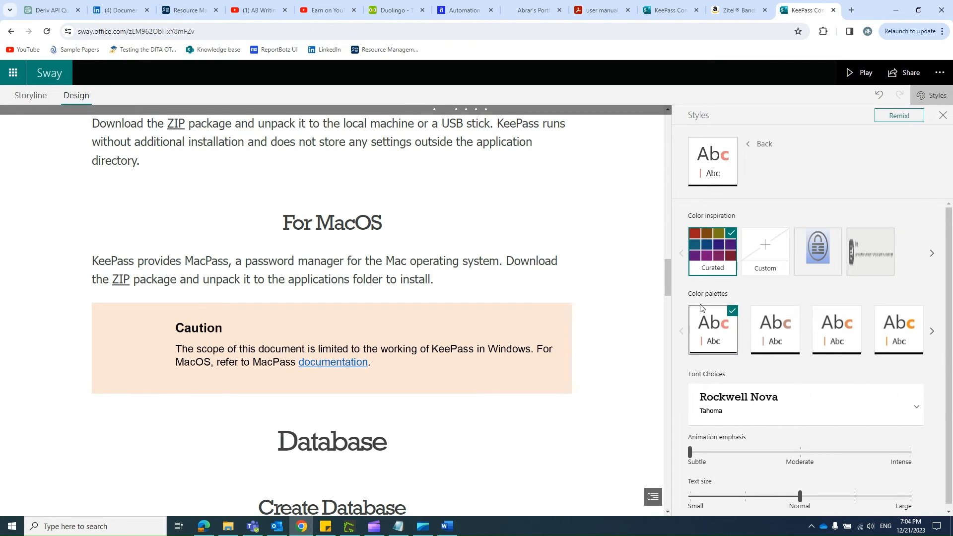
{"action": "left_click", "coordinate": [775, 333]}
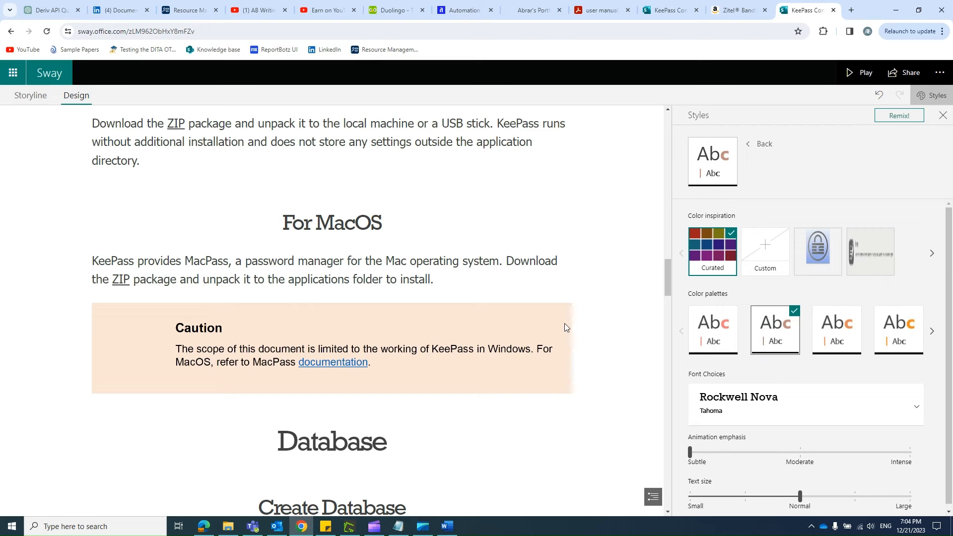
{"action": "scroll", "coordinate": [564, 325], "scroll_direction": "up", "scroll_amount": 9}
{"action": "left_click", "coordinate": [851, 336]}
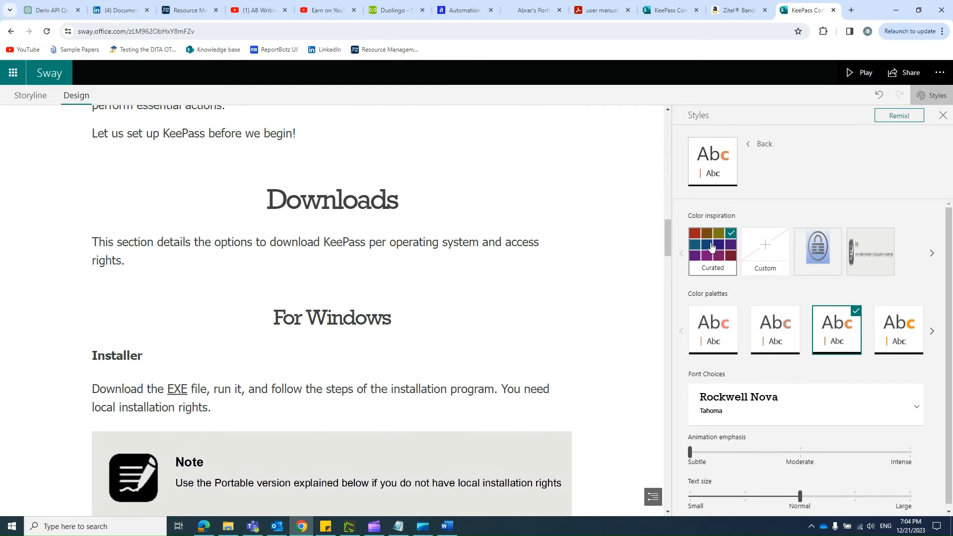
Step: Add the custom color ffffff as a color inspiration and start another custom color entry
{"action": "left_click", "coordinate": [763, 266]}
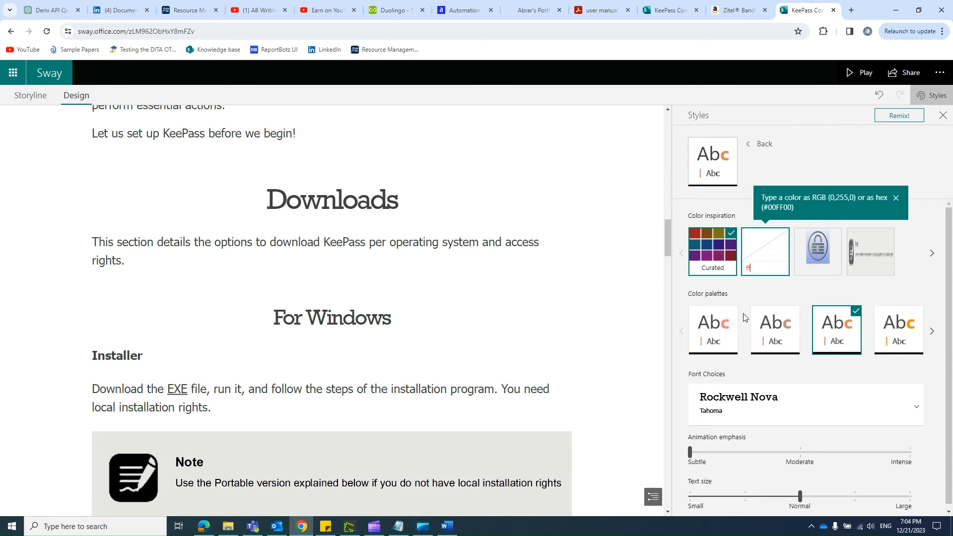
{"action": "type", "text": "ffffff"}
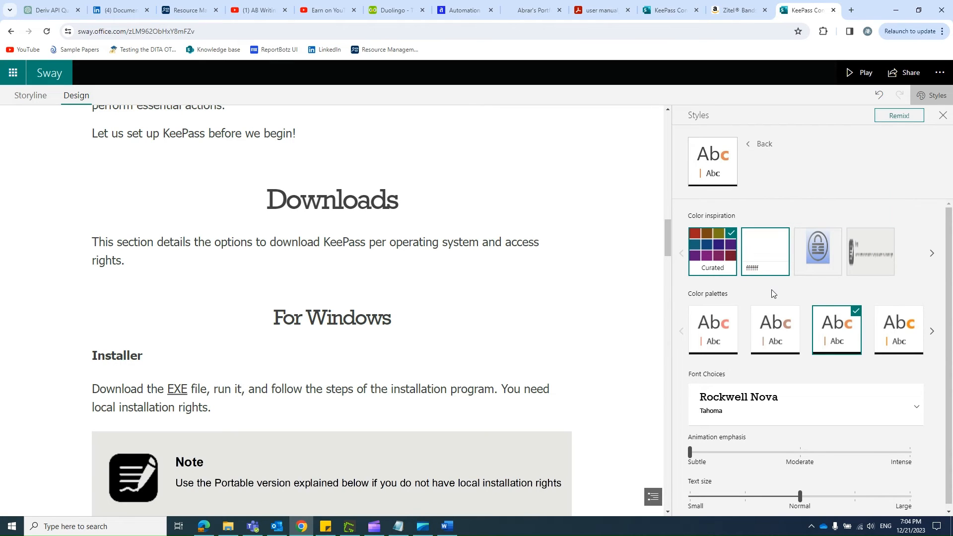
{"action": "key", "text": "Return"}
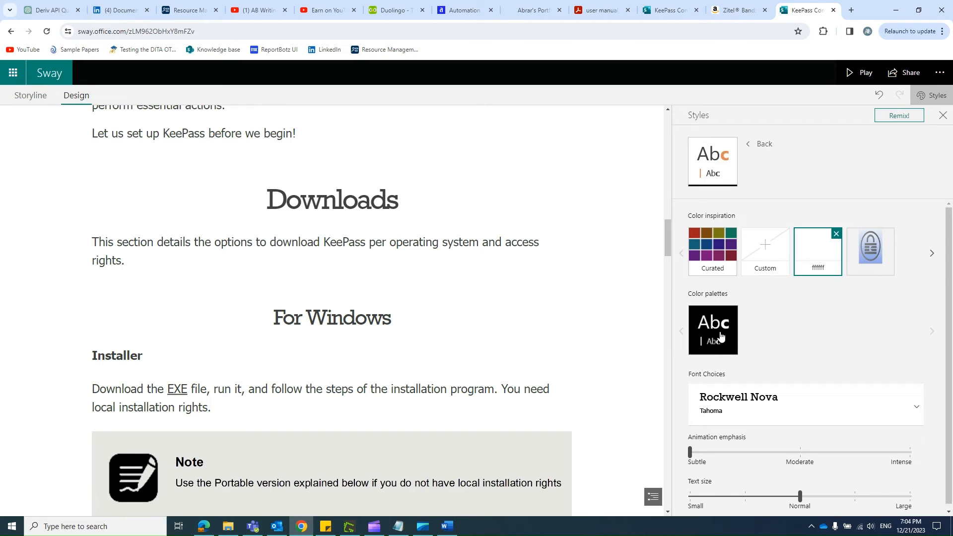
{"action": "left_click", "coordinate": [765, 257]}
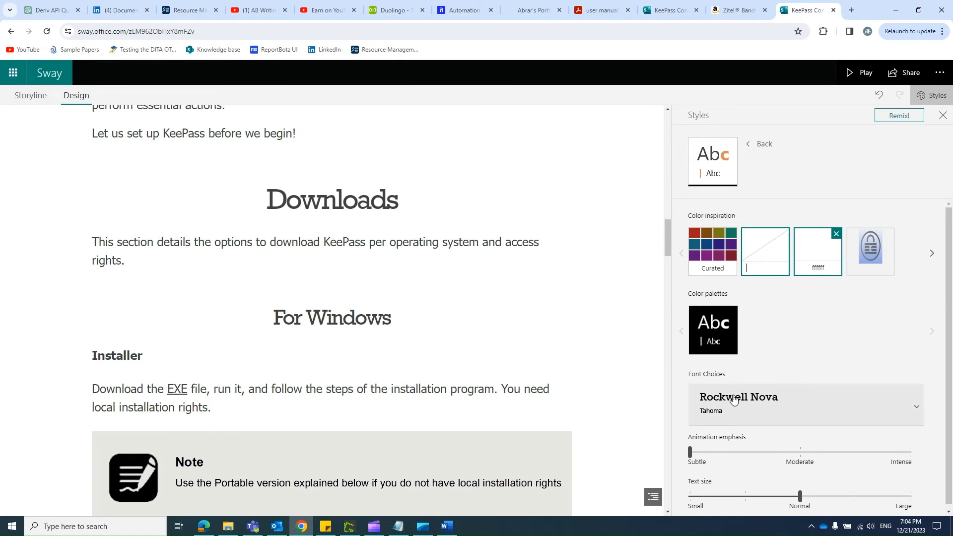
Step: Browse the available font choices, along with the animation emphasis and text size settings
{"action": "left_click", "coordinate": [794, 405]}
{"action": "scroll", "coordinate": [795, 404], "scroll_direction": "down", "scroll_amount": 3}
{"action": "scroll", "coordinate": [797, 405], "scroll_direction": "up", "scroll_amount": 3}
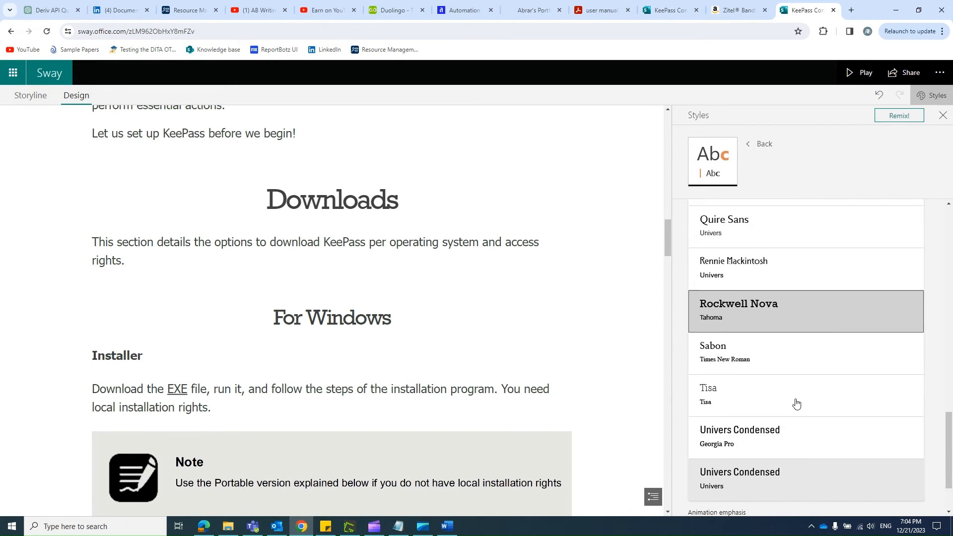
{"action": "scroll", "coordinate": [796, 404], "scroll_direction": "down", "scroll_amount": 3}
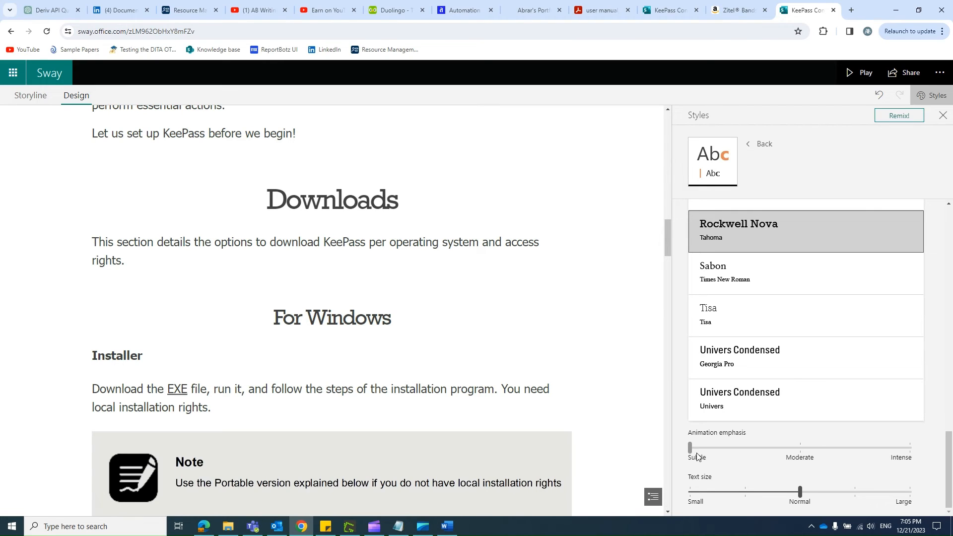
Step: Leave the style customization and apply a random design to the Sway with Remix
{"action": "left_click", "coordinate": [758, 144]}
{"action": "left_click", "coordinate": [908, 117]}
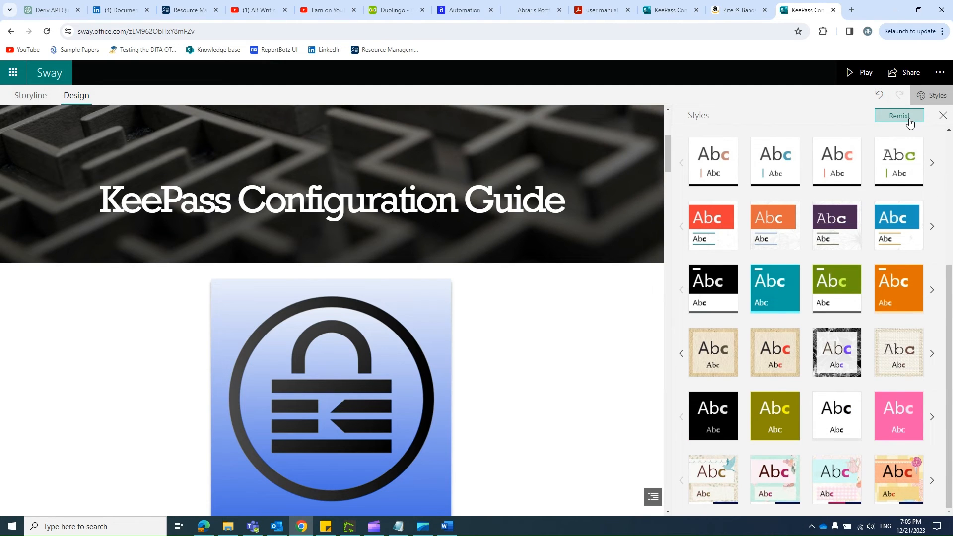
{"action": "left_click", "coordinate": [900, 117]}
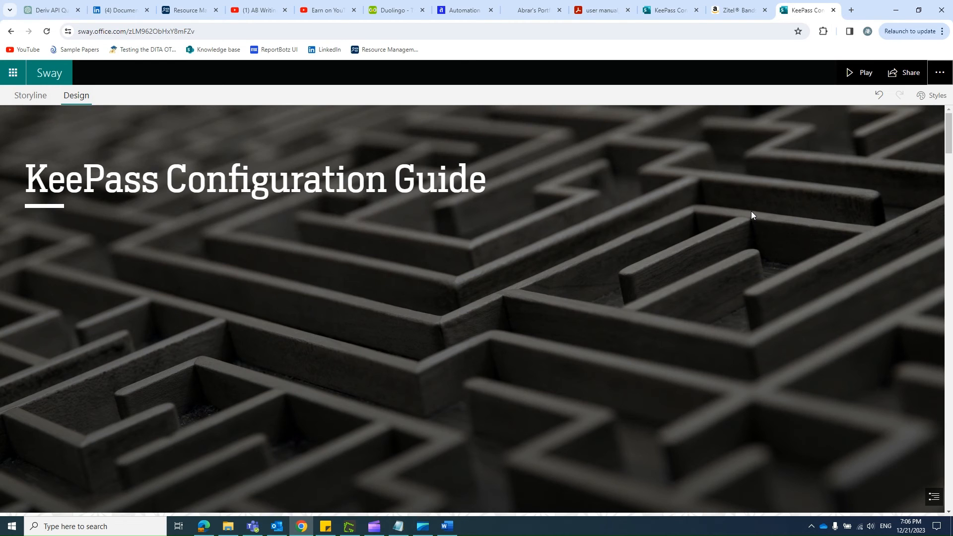
Step: Review the remixed design from the title banner through Getting Started and Downloads to the MacOS Caution note
{"action": "scroll", "coordinate": [752, 213], "scroll_direction": "down", "scroll_amount": 5}
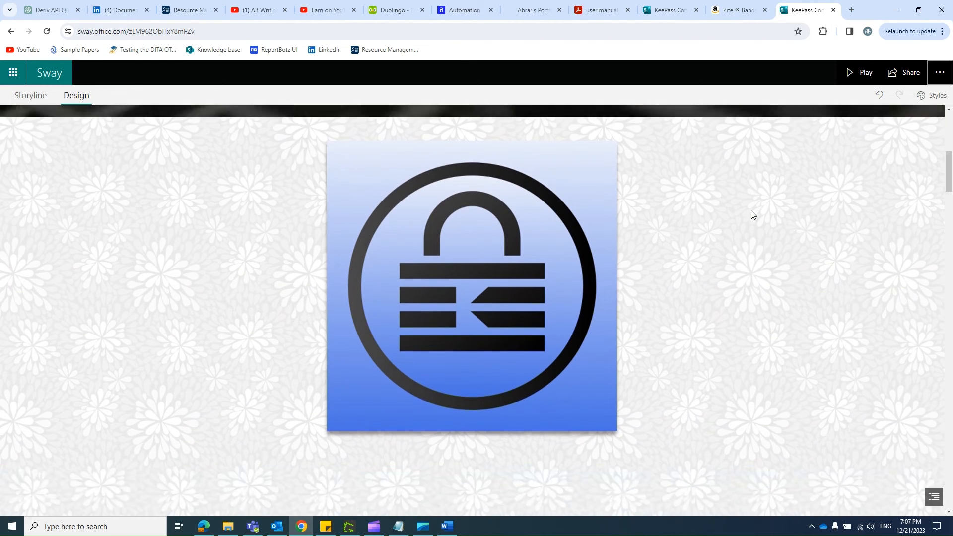
{"action": "scroll", "coordinate": [751, 214], "scroll_direction": "down", "scroll_amount": 10}
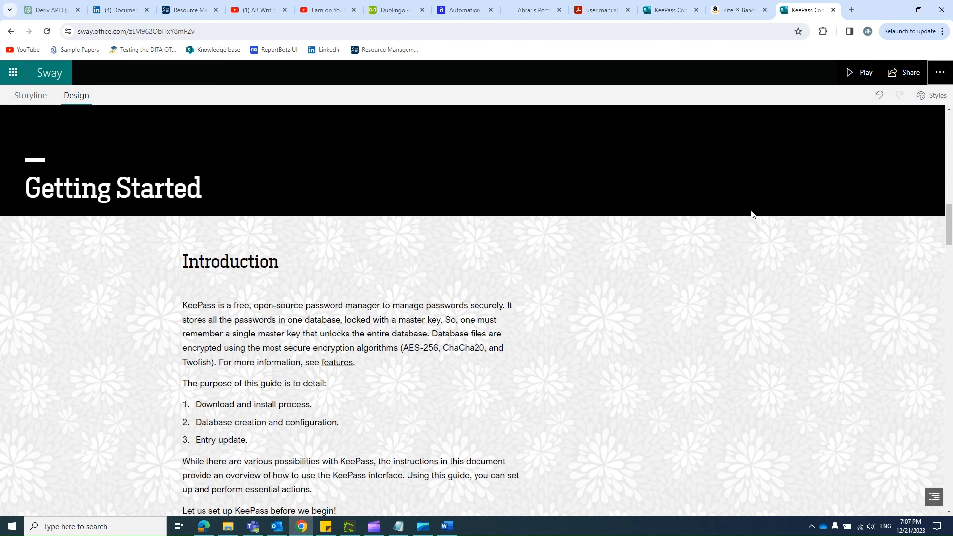
{"action": "scroll", "coordinate": [751, 214], "scroll_direction": "down", "scroll_amount": 4}
{"action": "scroll", "coordinate": [752, 210], "scroll_direction": "up", "scroll_amount": 6}
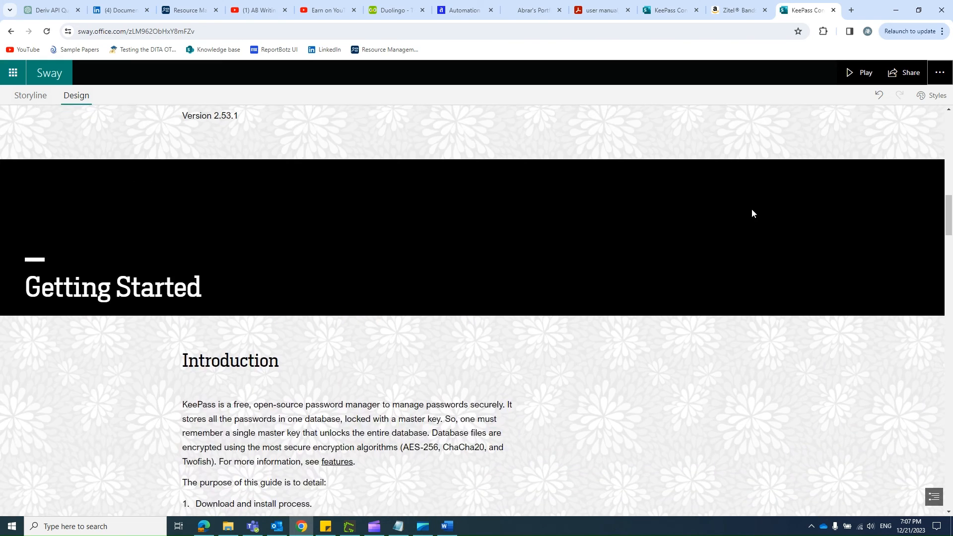
{"action": "scroll", "coordinate": [752, 213], "scroll_direction": "down", "scroll_amount": 10}
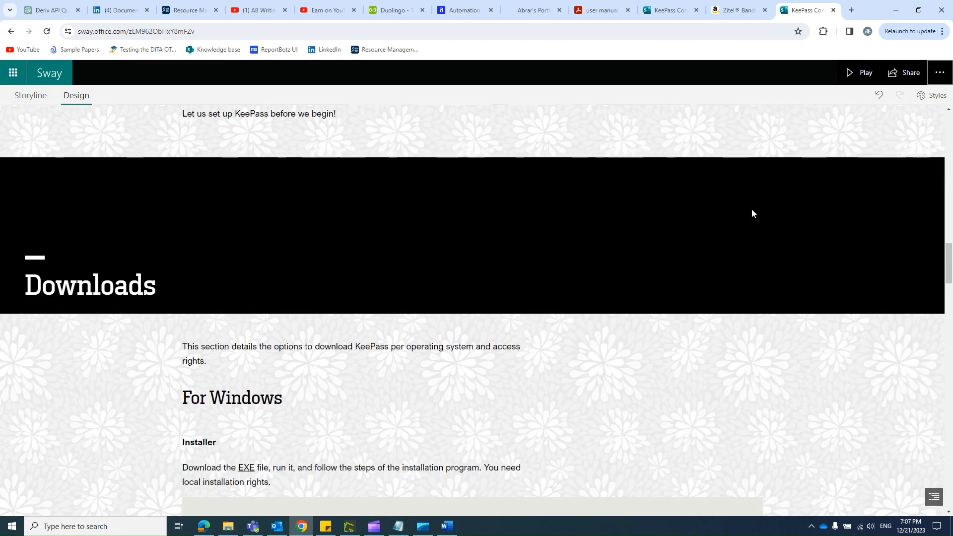
{"action": "scroll", "coordinate": [752, 213], "scroll_direction": "down", "scroll_amount": 5}
{"action": "scroll", "coordinate": [752, 212], "scroll_direction": "up", "scroll_amount": 5}
{"action": "scroll", "coordinate": [752, 212], "scroll_direction": "down", "scroll_amount": 12}
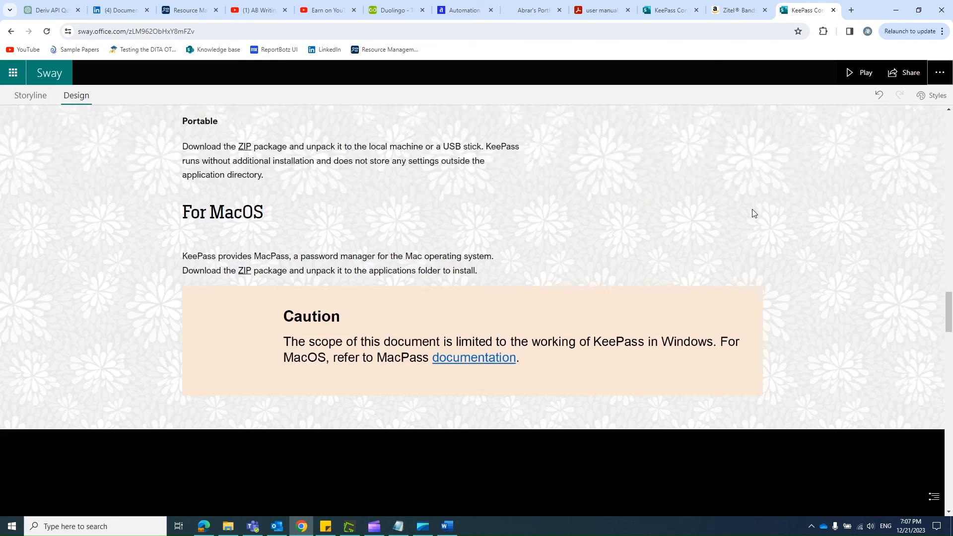
Step: Review the Database section of the remixed design and check the focus points of the small New Database icon image
{"action": "scroll", "coordinate": [752, 213], "scroll_direction": "down", "scroll_amount": 6}
{"action": "scroll", "coordinate": [754, 214], "scroll_direction": "down", "scroll_amount": 4}
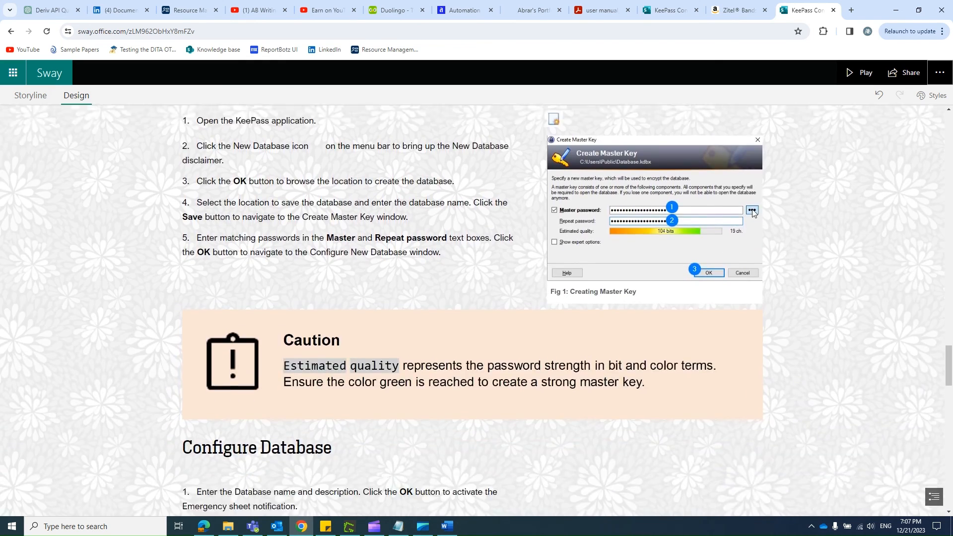
{"action": "scroll", "coordinate": [754, 214], "scroll_direction": "up", "scroll_amount": 2}
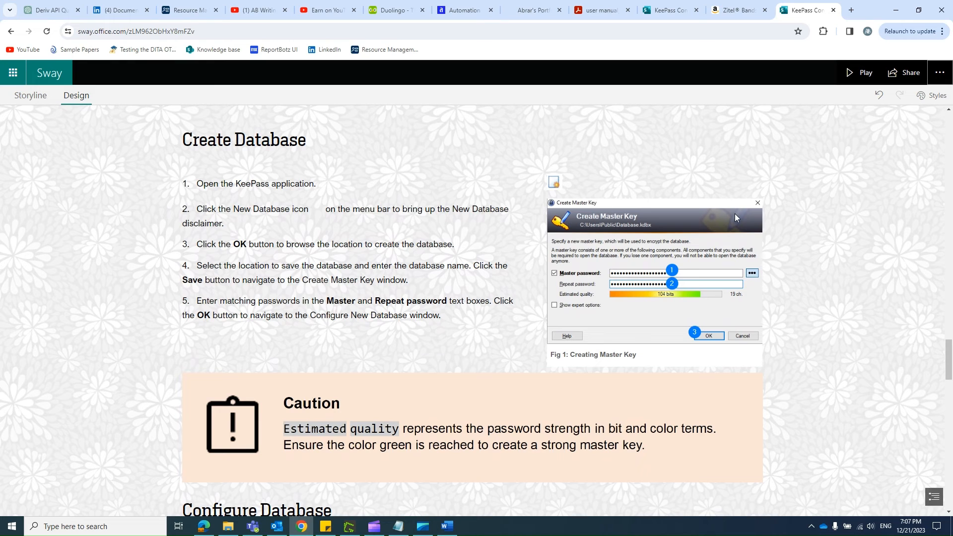
{"action": "double_click", "coordinate": [554, 182]}
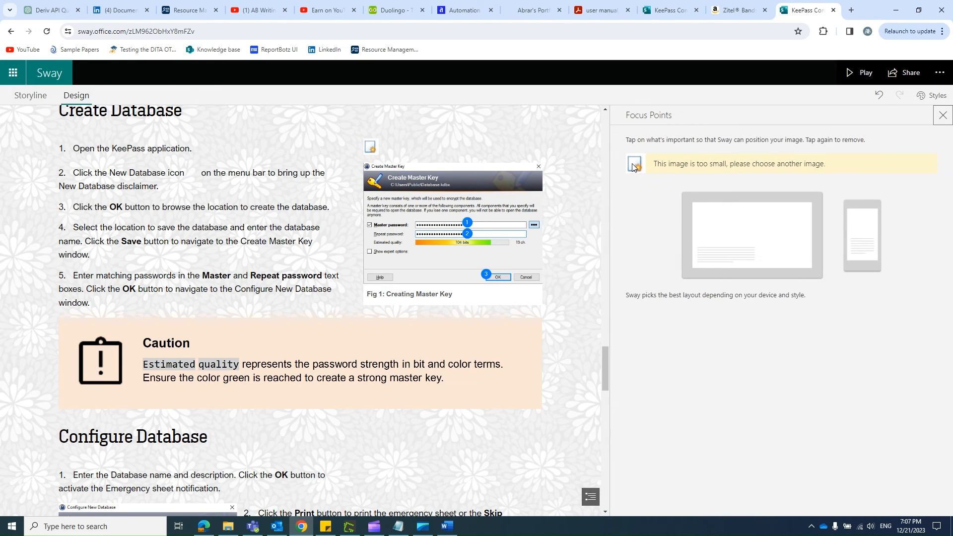
{"action": "left_click", "coordinate": [949, 114]}
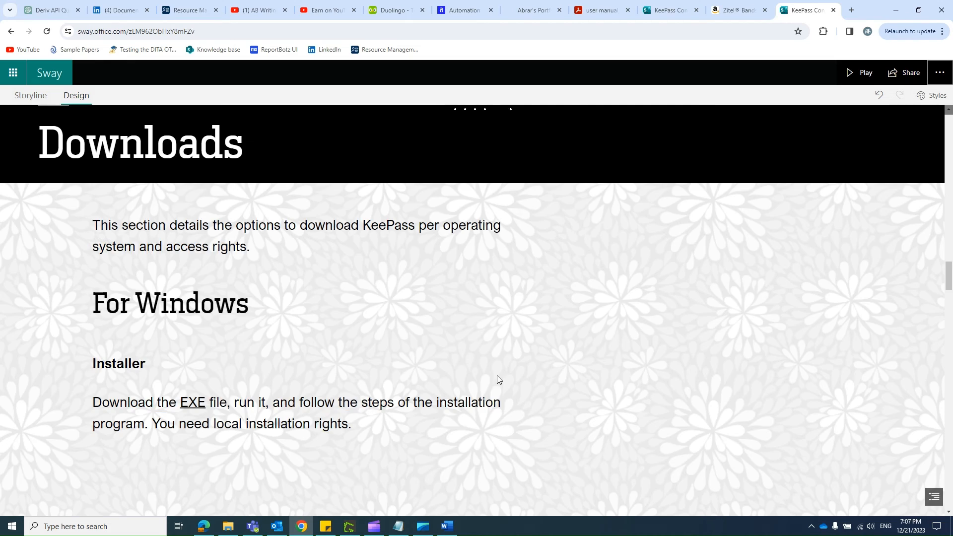
{"action": "scroll", "coordinate": [498, 331], "scroll_direction": "down", "scroll_amount": 15}
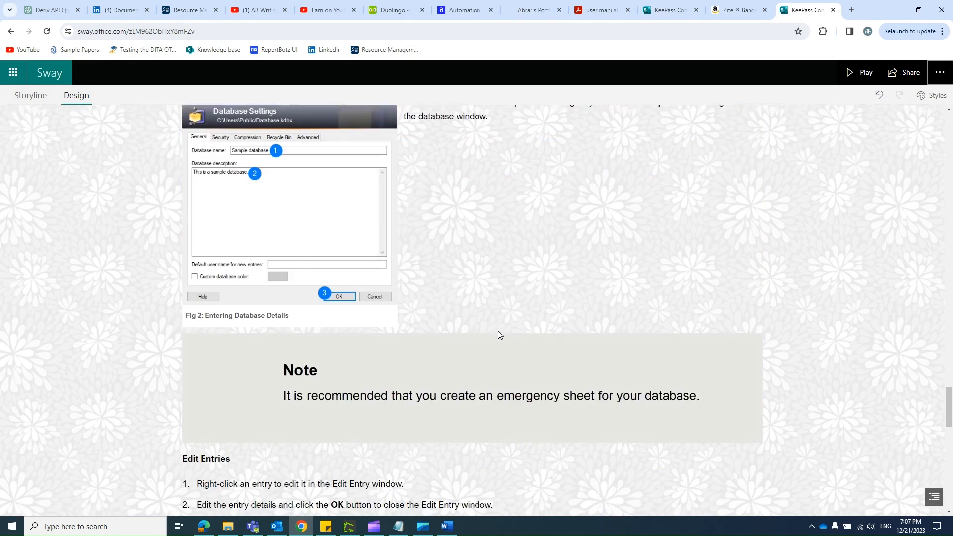
{"action": "scroll", "coordinate": [498, 336], "scroll_direction": "up", "scroll_amount": 15}
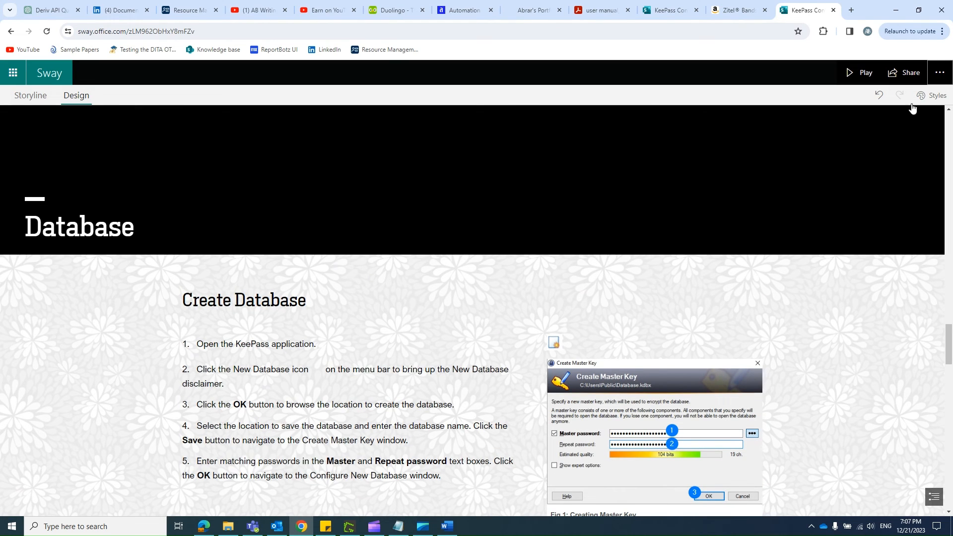
Step: Go through the Sway's sharing audiences, set it to anyone with a link with view permission, and copy the link
{"action": "left_click", "coordinate": [908, 73]}
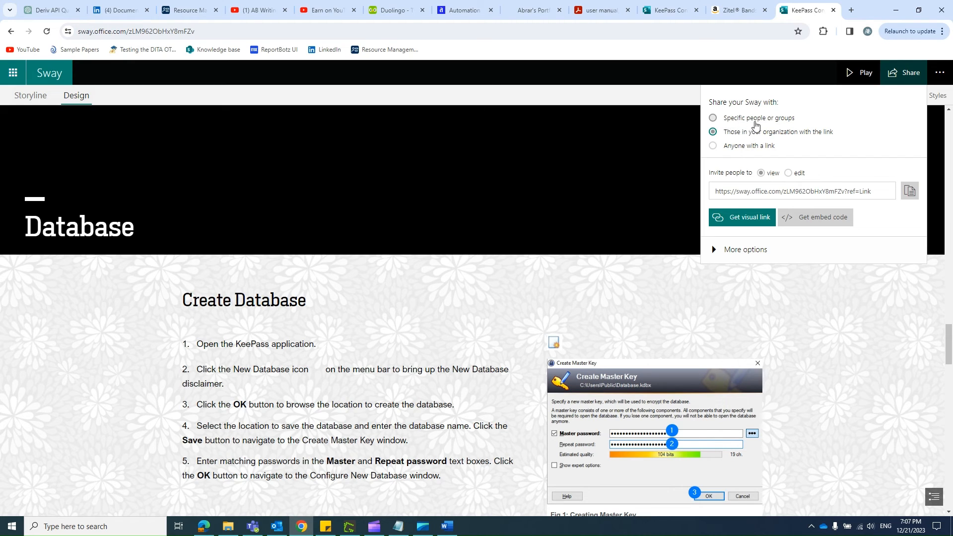
{"action": "left_click", "coordinate": [753, 124]}
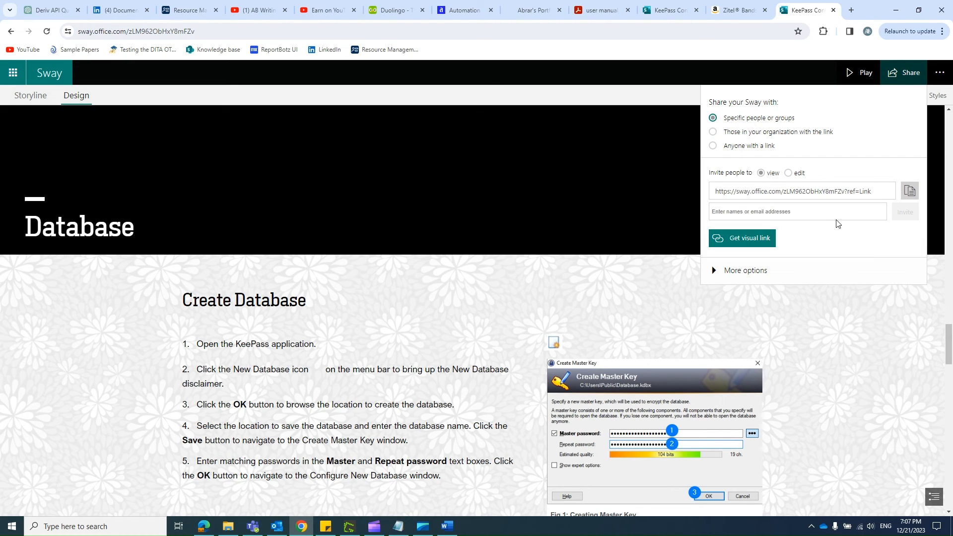
{"action": "left_click", "coordinate": [736, 136]}
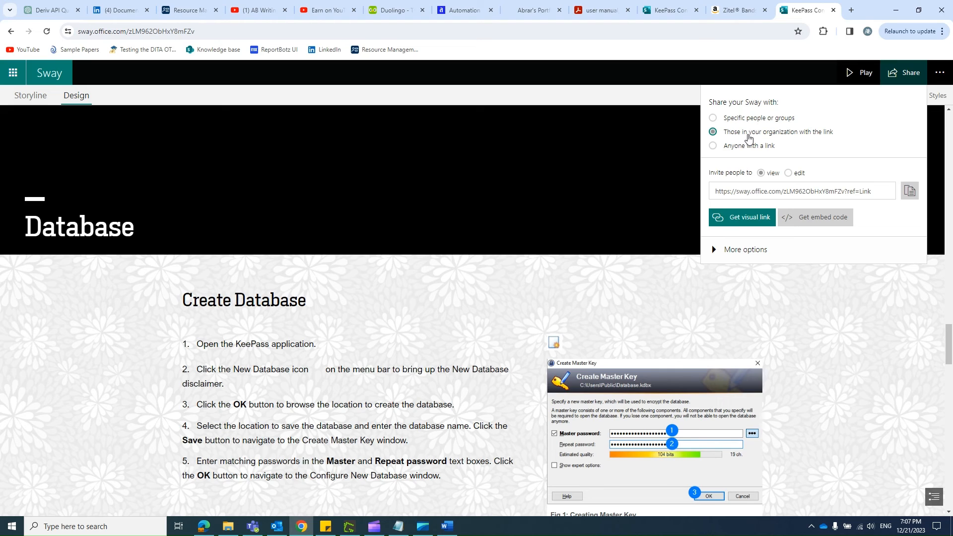
{"action": "left_click", "coordinate": [737, 152]}
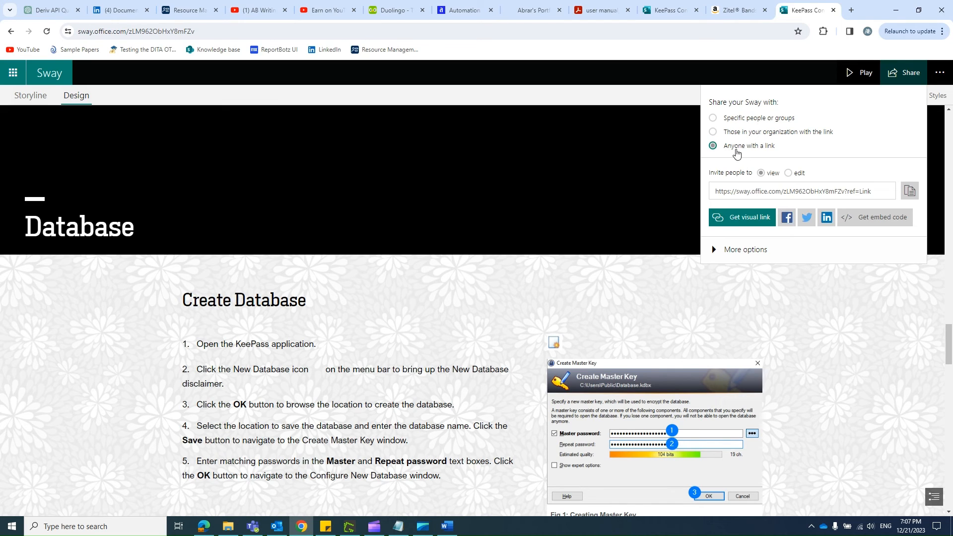
{"action": "left_click", "coordinate": [772, 189]}
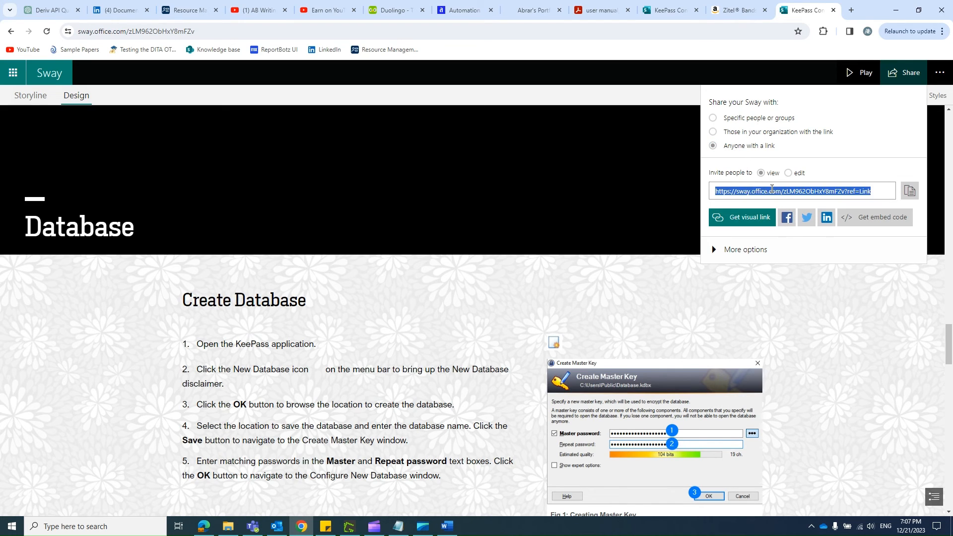
{"action": "left_click", "coordinate": [910, 190]}
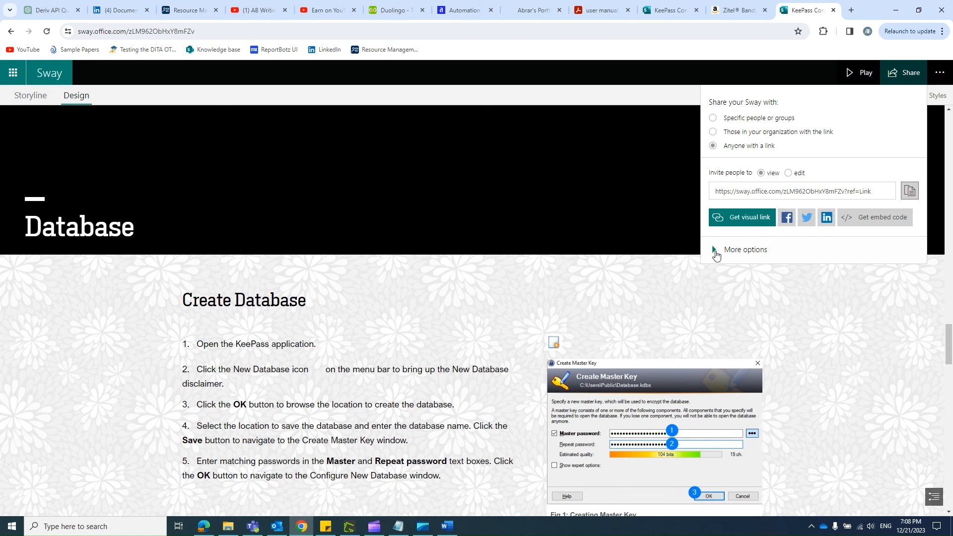
Step: Look at the additional sharing options and the password requirement dialog, leaving it without setting a password
{"action": "left_click", "coordinate": [714, 250]}
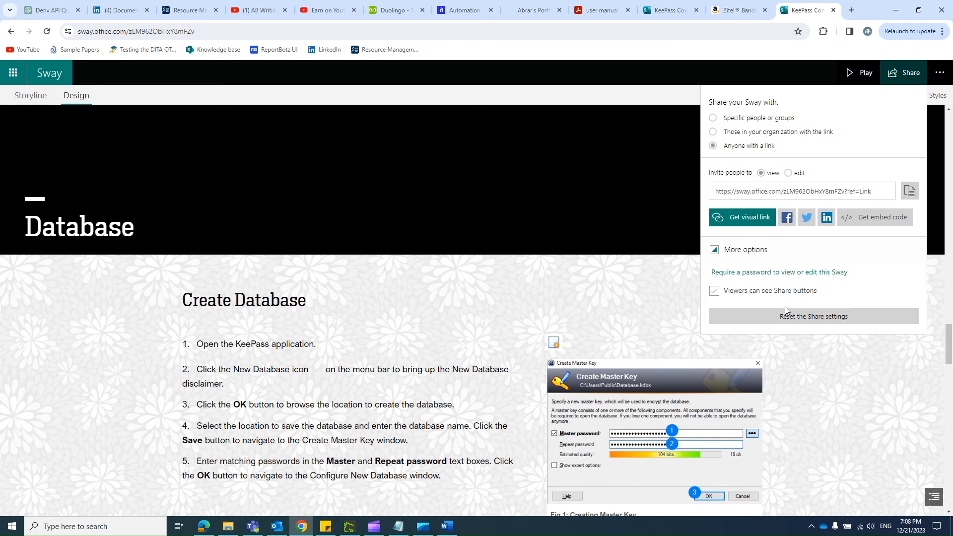
{"action": "left_click", "coordinate": [751, 274]}
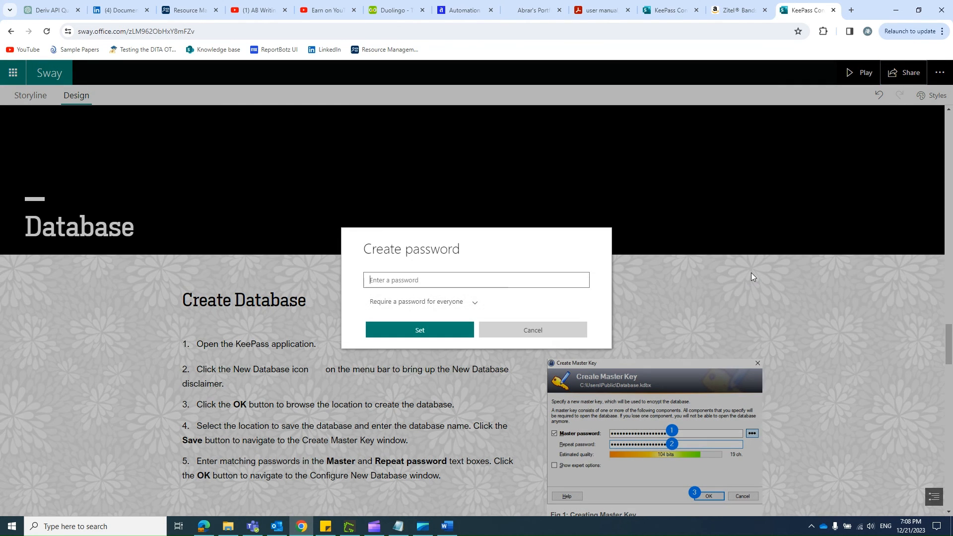
{"action": "left_click", "coordinate": [517, 330]}
Step: Get the visual link for the Sway, copy its KeePass Configuration Guide thumbnail and close the dialog
{"action": "left_click", "coordinate": [901, 72]}
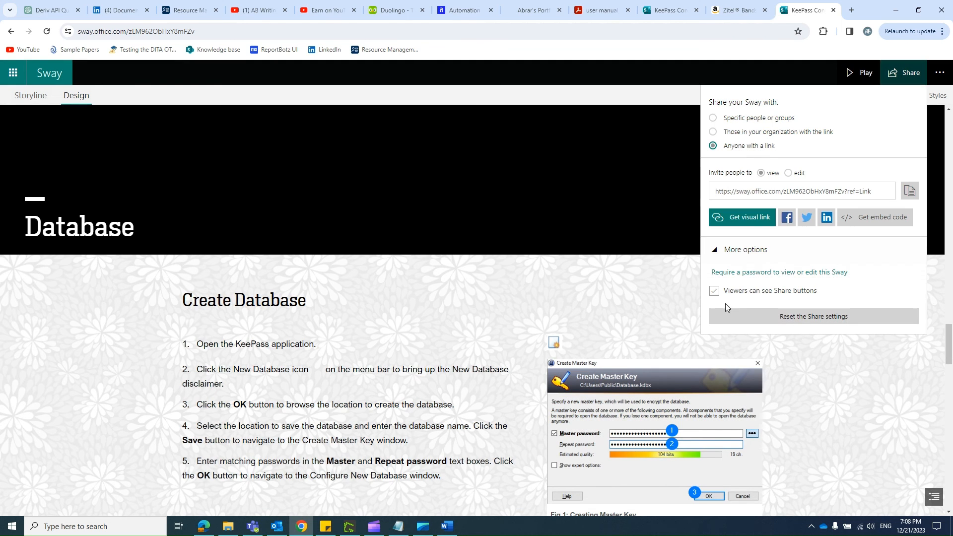
{"action": "left_click", "coordinate": [754, 222]}
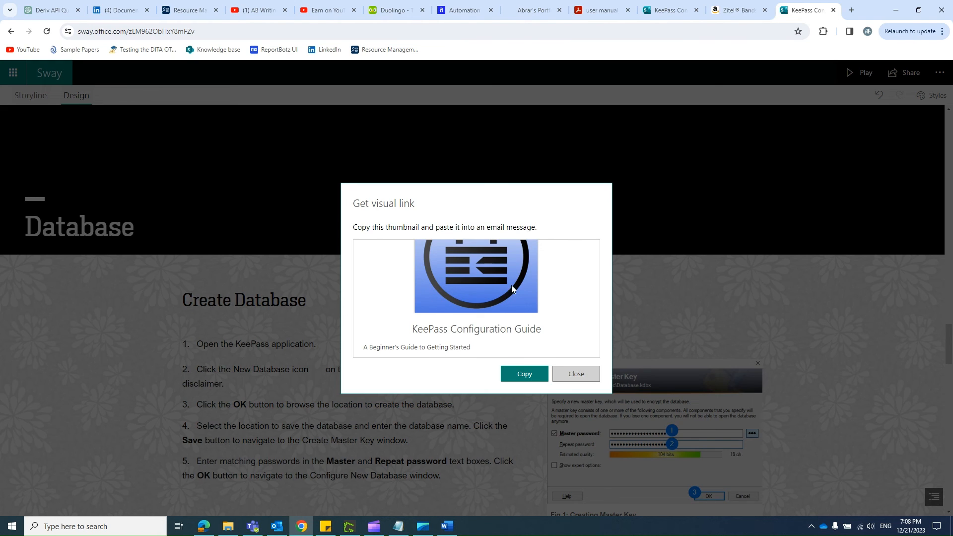
{"action": "left_click", "coordinate": [526, 376]}
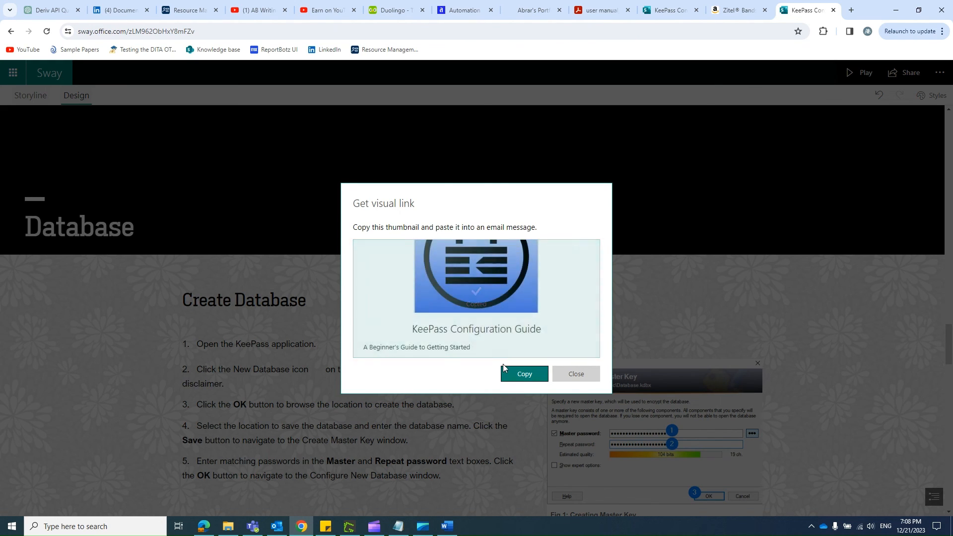
{"action": "left_click", "coordinate": [565, 375]}
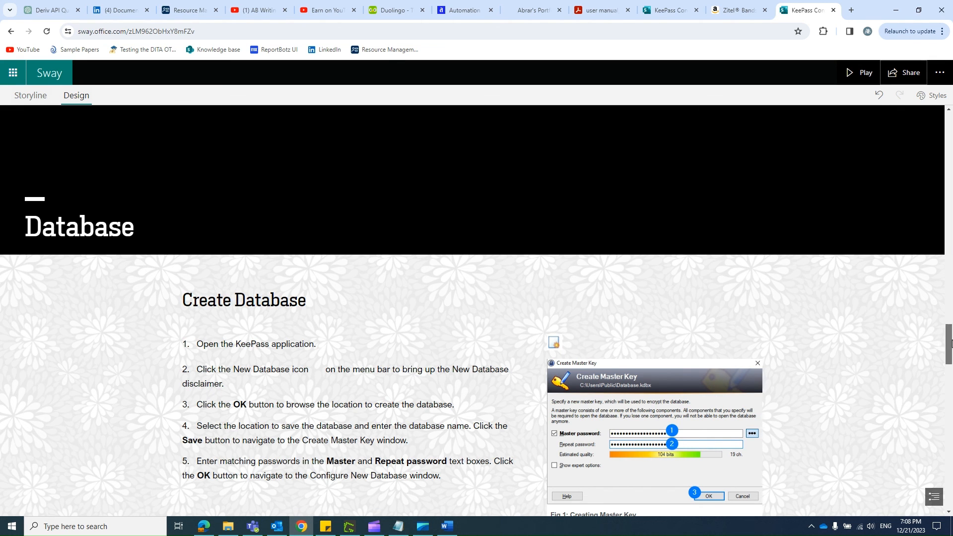
Step: Return to the Sway's KeePass Configuration Guide title banner, and switch to Microsoft Clipchamp
{"action": "left_click_drag", "start_coordinate": [949, 342], "coordinate": [948, 221]}
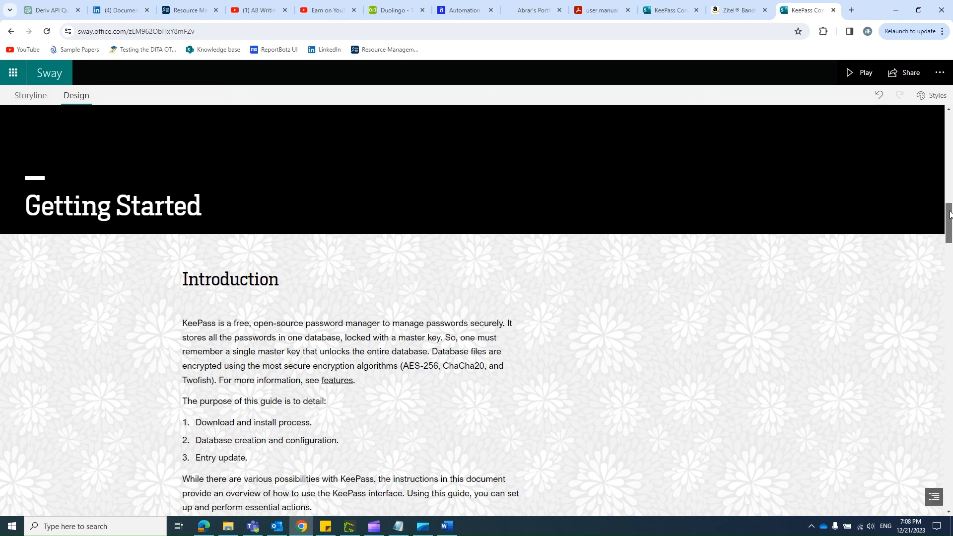
{"action": "left_click_drag", "start_coordinate": [949, 221], "coordinate": [951, 115]}
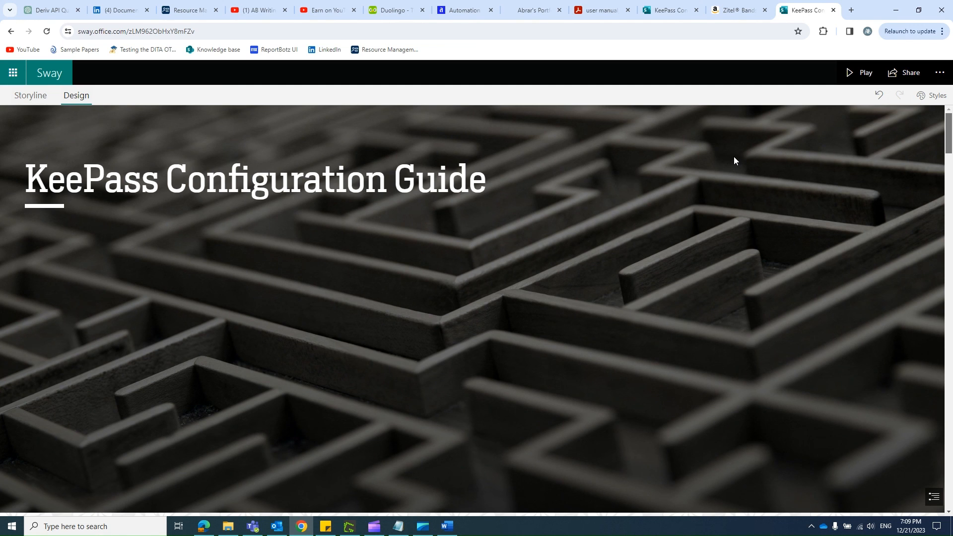
{"action": "left_click", "coordinate": [374, 526]}
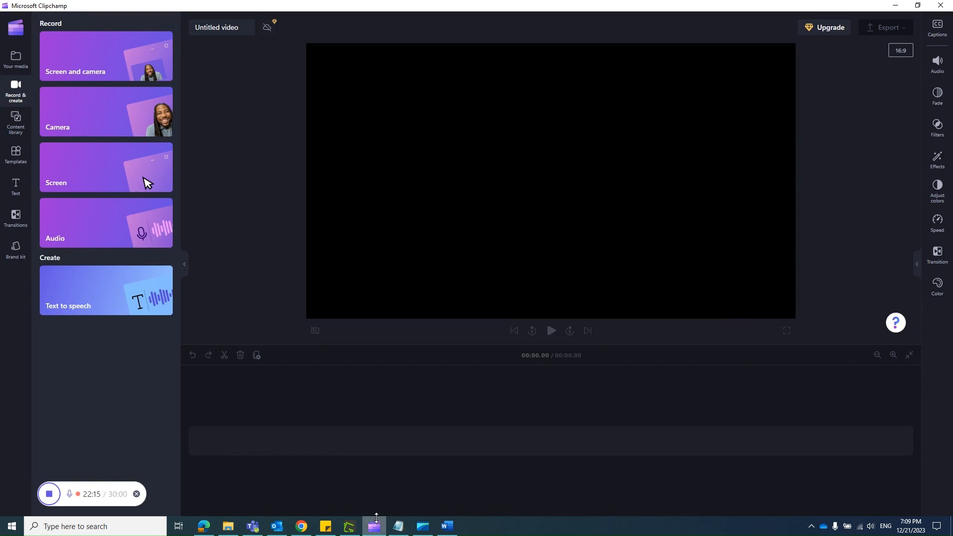